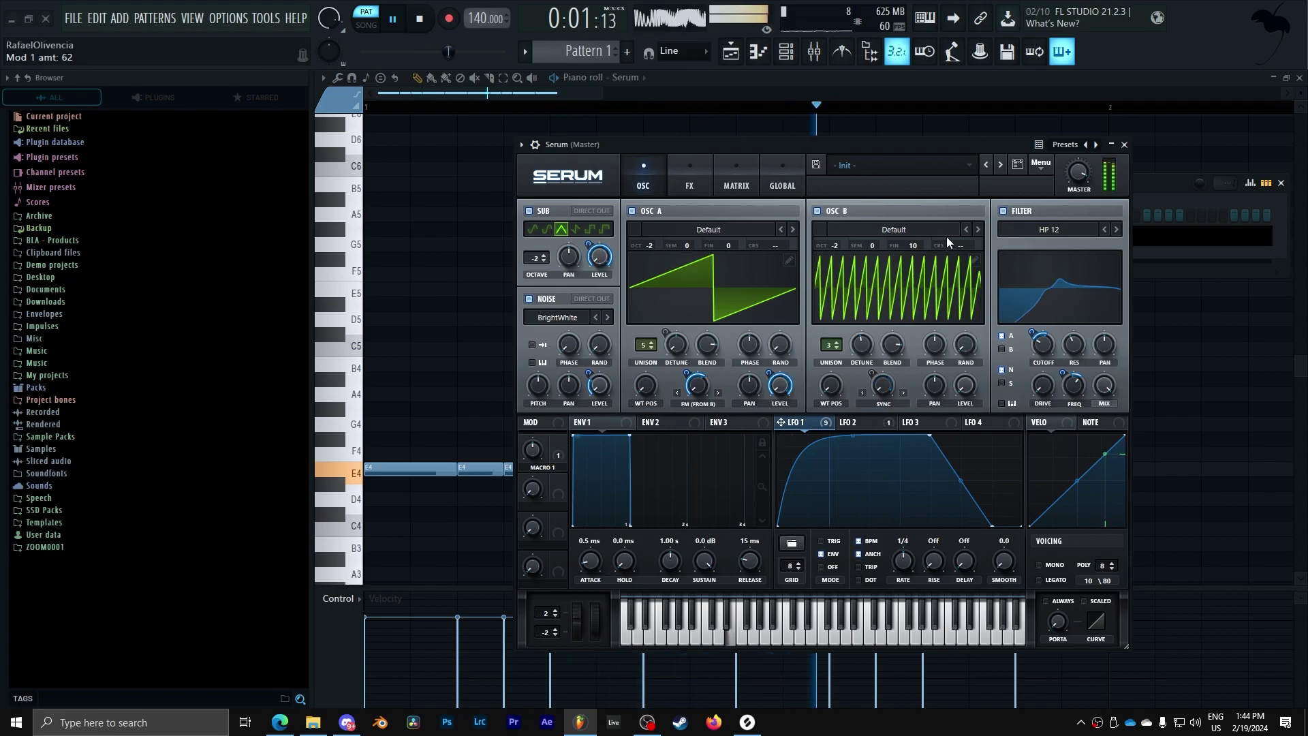
{"action": "left_click_drag", "start_coordinate": [918, 247], "coordinate": [920, 239]}
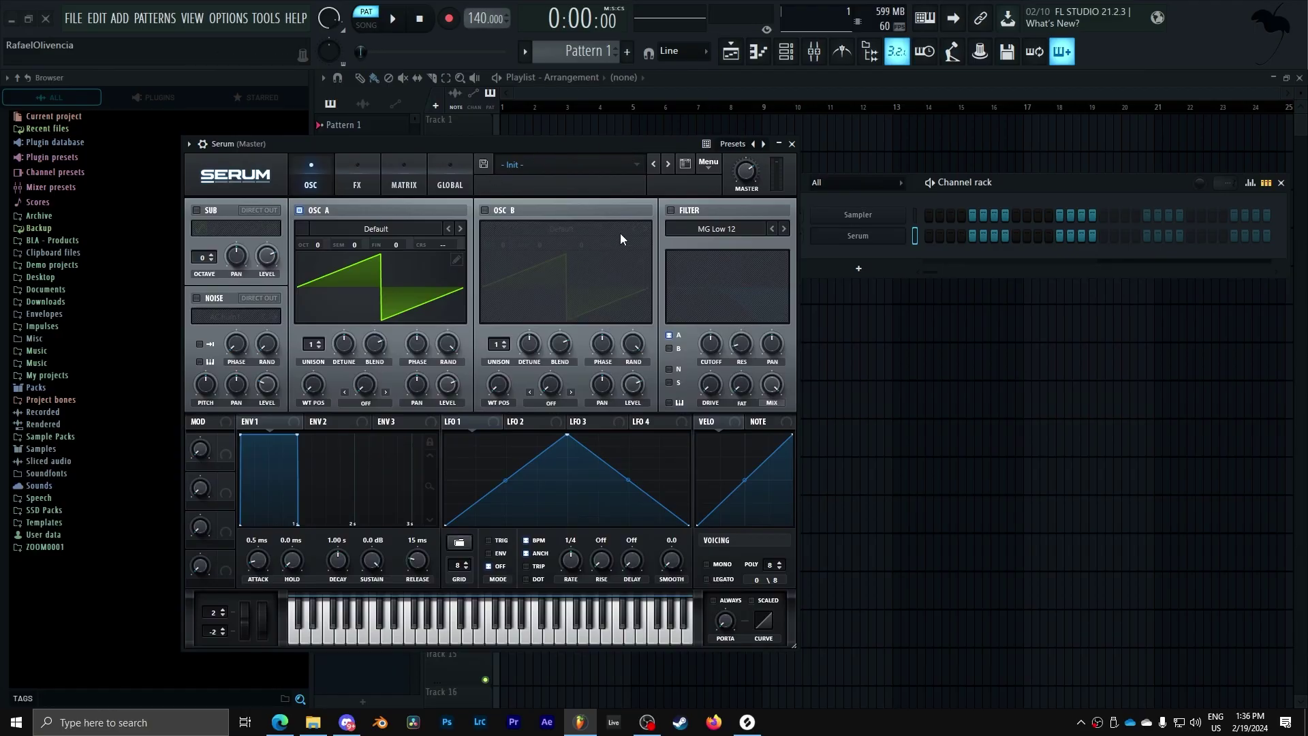
- Set oscillator A's octave to -2, and enable oscillator B with its fine tuning at 10
{"action": "left_click_drag", "start_coordinate": [386, 145], "coordinate": [485, 134]}
{"action": "left_click_drag", "start_coordinate": [420, 231], "coordinate": [420, 273]}
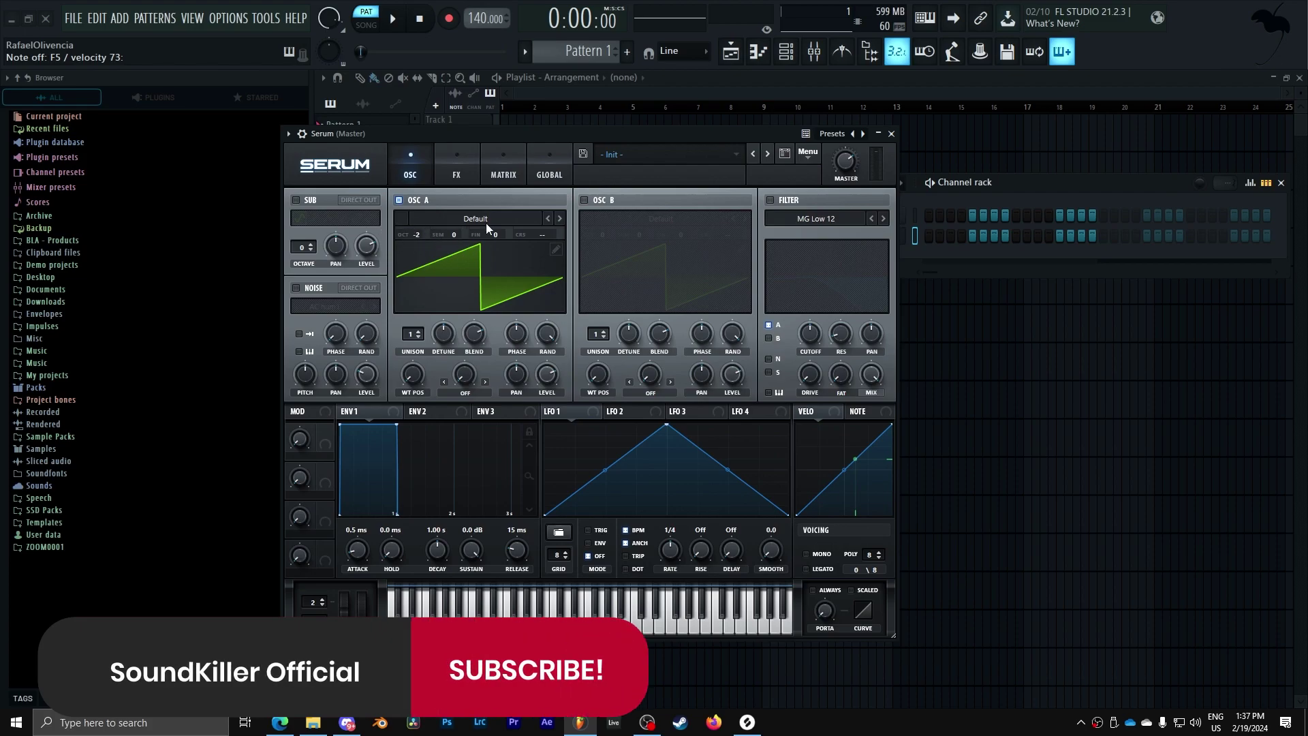
{"action": "left_click", "coordinate": [584, 201]}
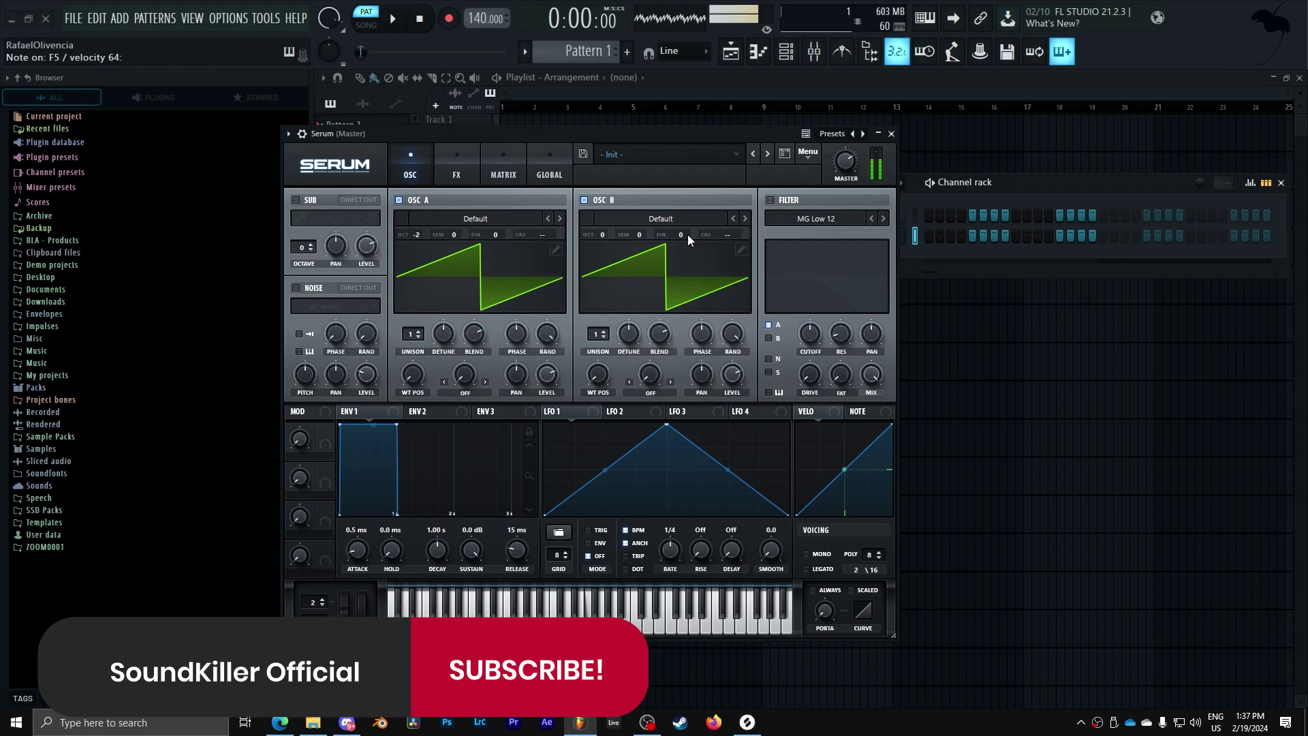
{"action": "mouse_move", "coordinate": [686, 237]}
{"action": "left_mouse_down"}
{"action": "mouse_move", "coordinate": [690, 215]}
{"action": "mouse_move", "coordinate": [690, 227]}
{"action": "left_mouse_up"}
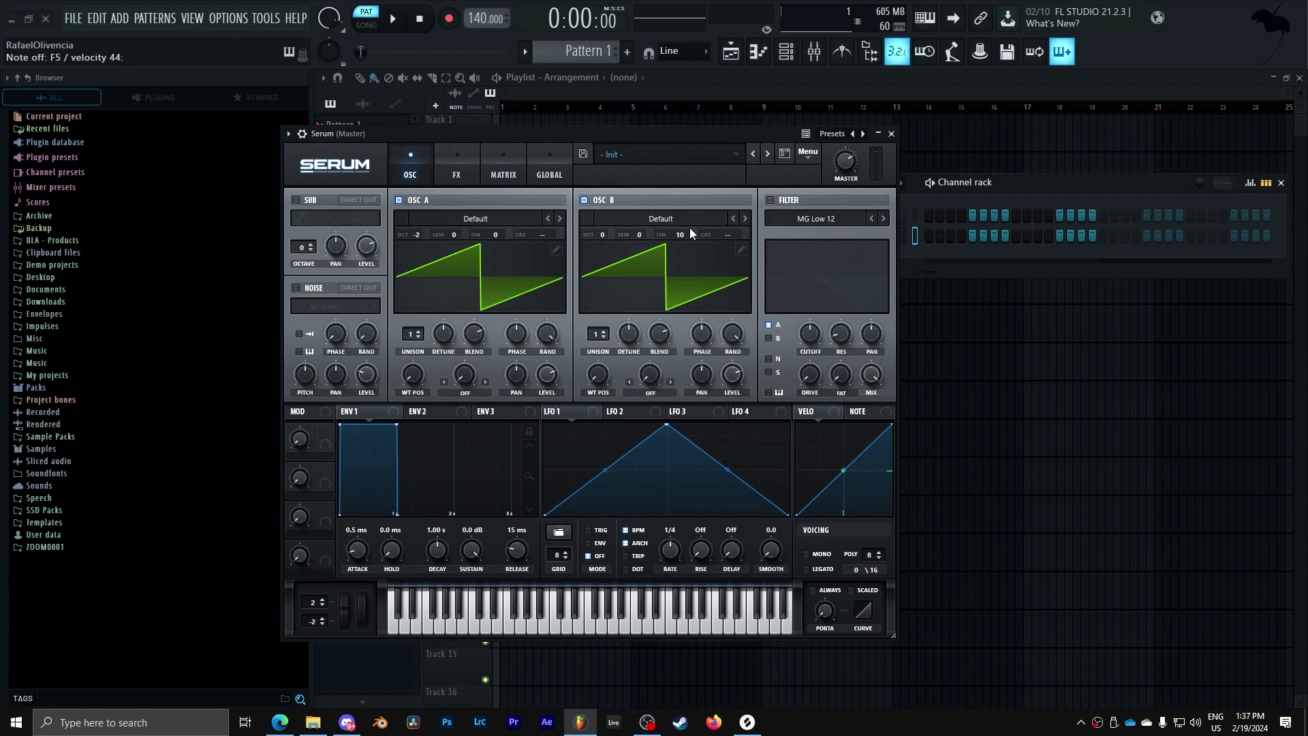
- Lower oscillator B's level to 0% and set oscillator A's warp mode to FM (from B)
{"action": "left_click_drag", "start_coordinate": [736, 372], "coordinate": [743, 543]}
{"action": "left_click", "coordinate": [460, 394]}
{"action": "left_click", "coordinate": [500, 338]}
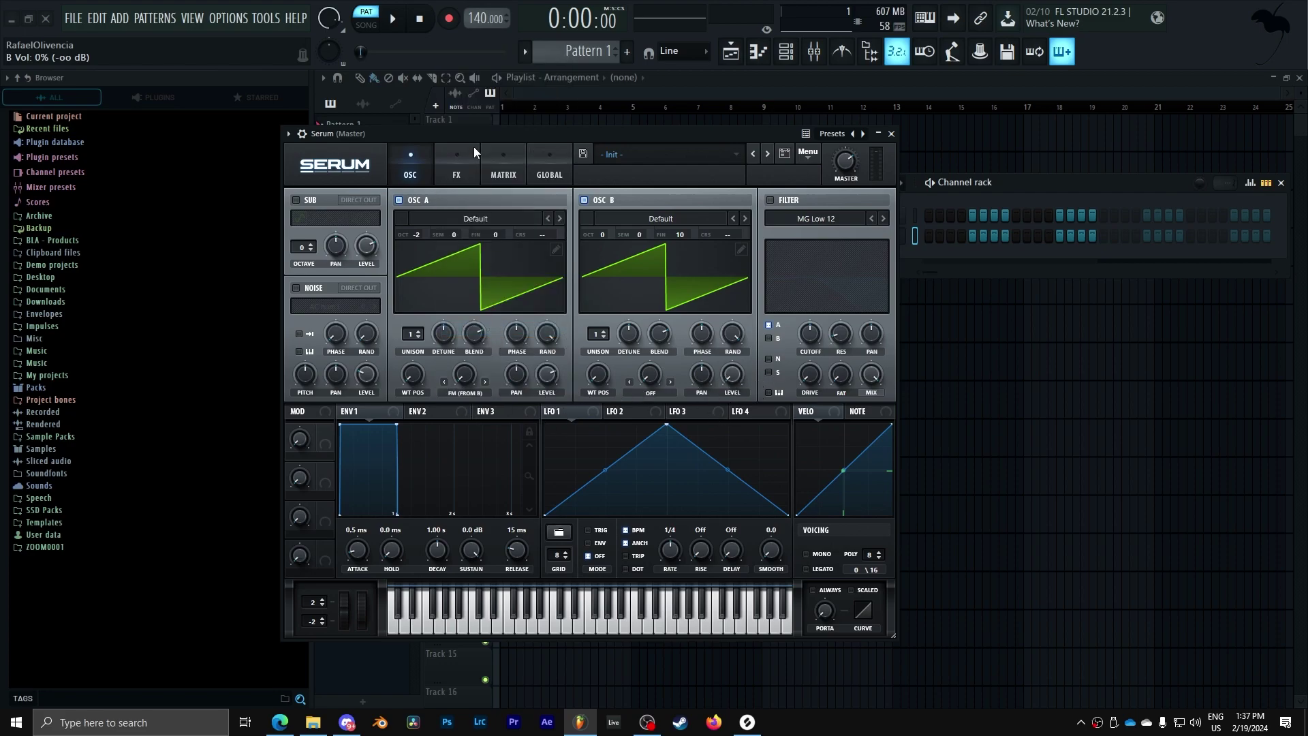
- Modulate oscillator A's FM warp with LFO 1 at about 64, using a fast-rising curve with a late plateau in ENV mode
{"action": "left_click_drag", "start_coordinate": [480, 134], "coordinate": [712, 146]}
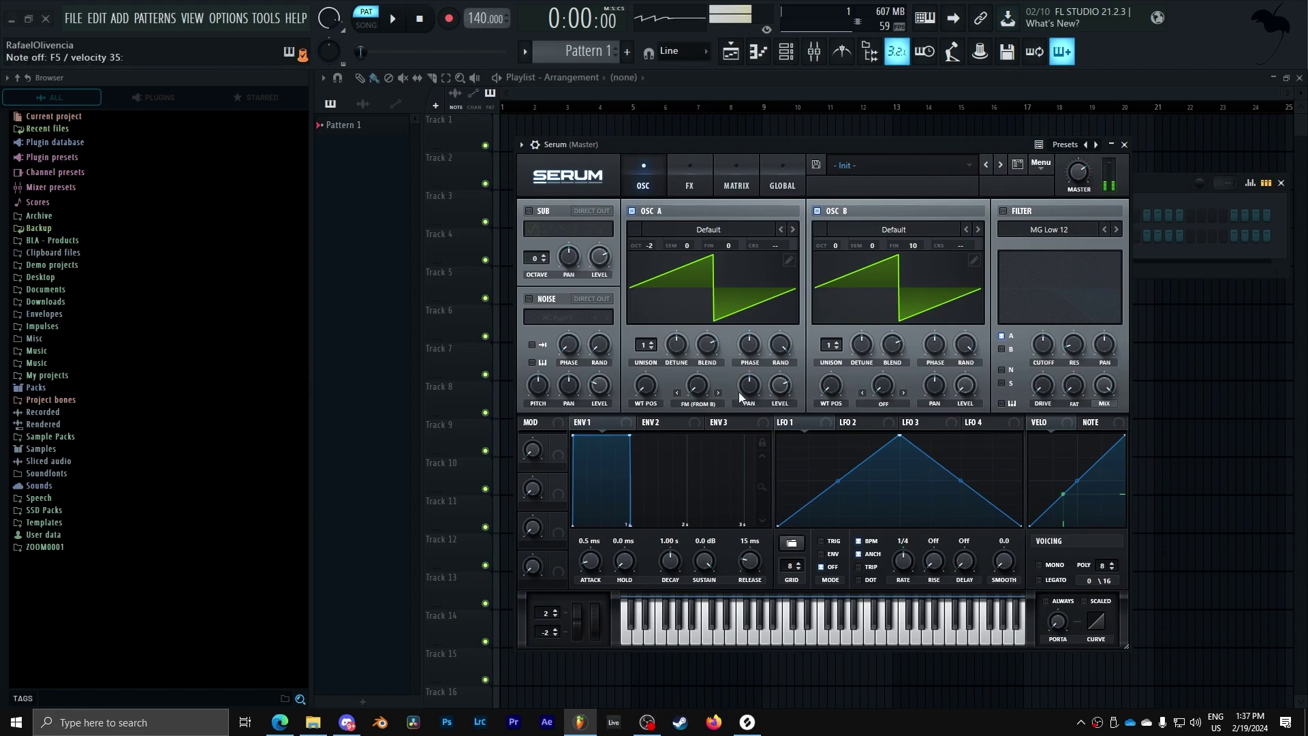
{"action": "left_click_drag", "start_coordinate": [812, 423], "coordinate": [686, 387]}
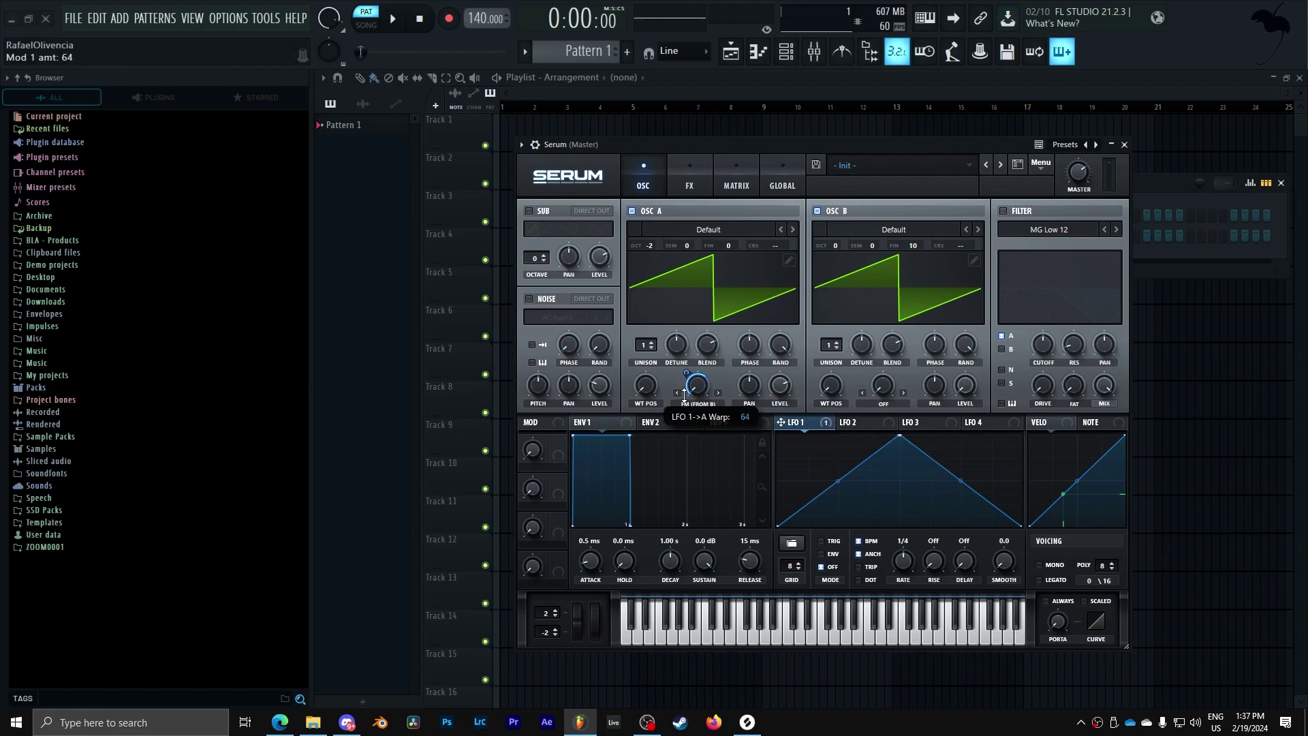
{"action": "left_click_drag", "start_coordinate": [840, 481], "coordinate": [930, 436]}
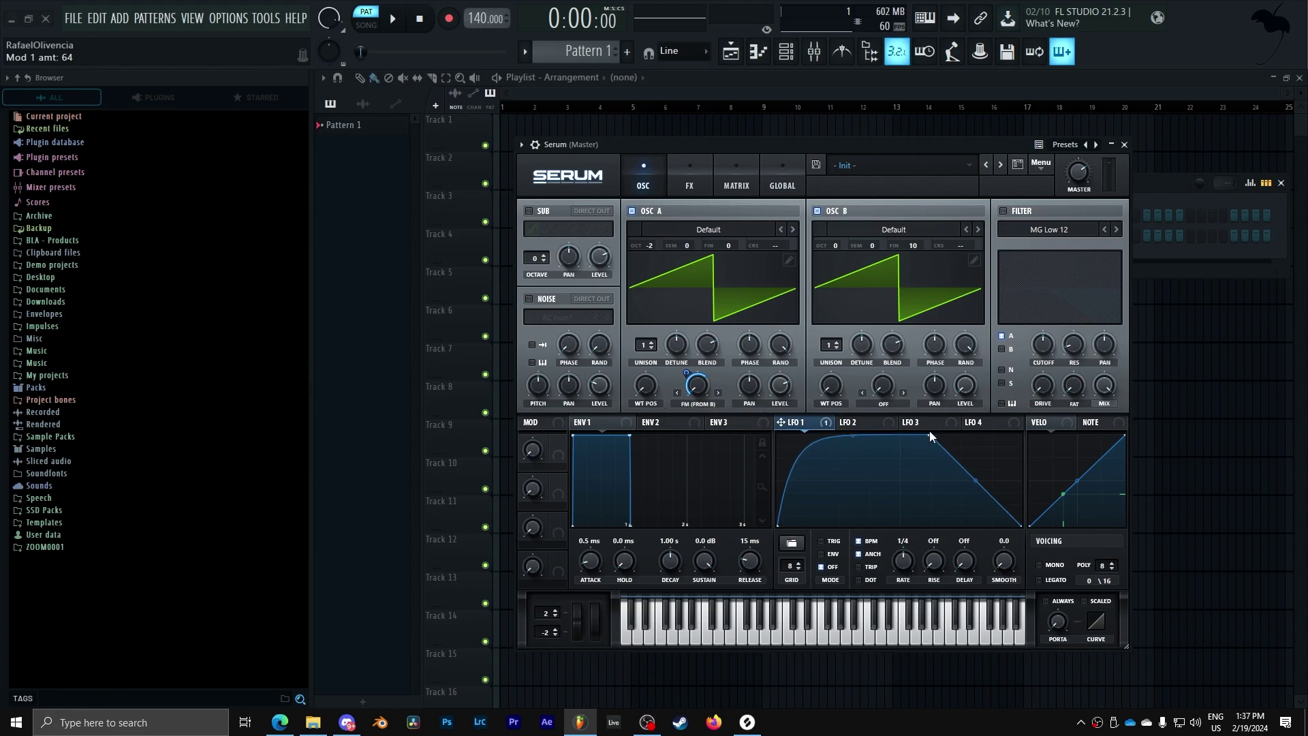
{"action": "left_click", "coordinate": [830, 554]}
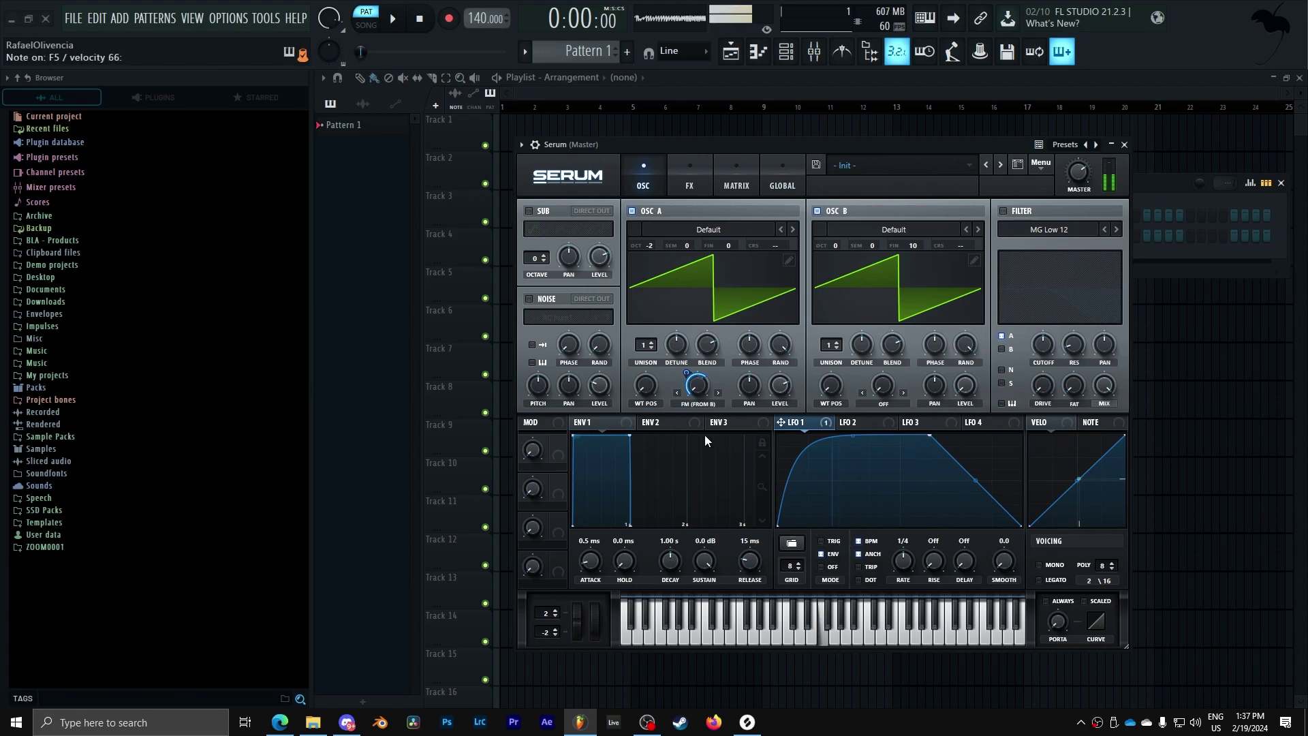
- Fine-tune LFO 1's modulation depth on oscillator A's FM warp and set oscillator B's semitones to +7
{"action": "mouse_move", "coordinate": [686, 378]}
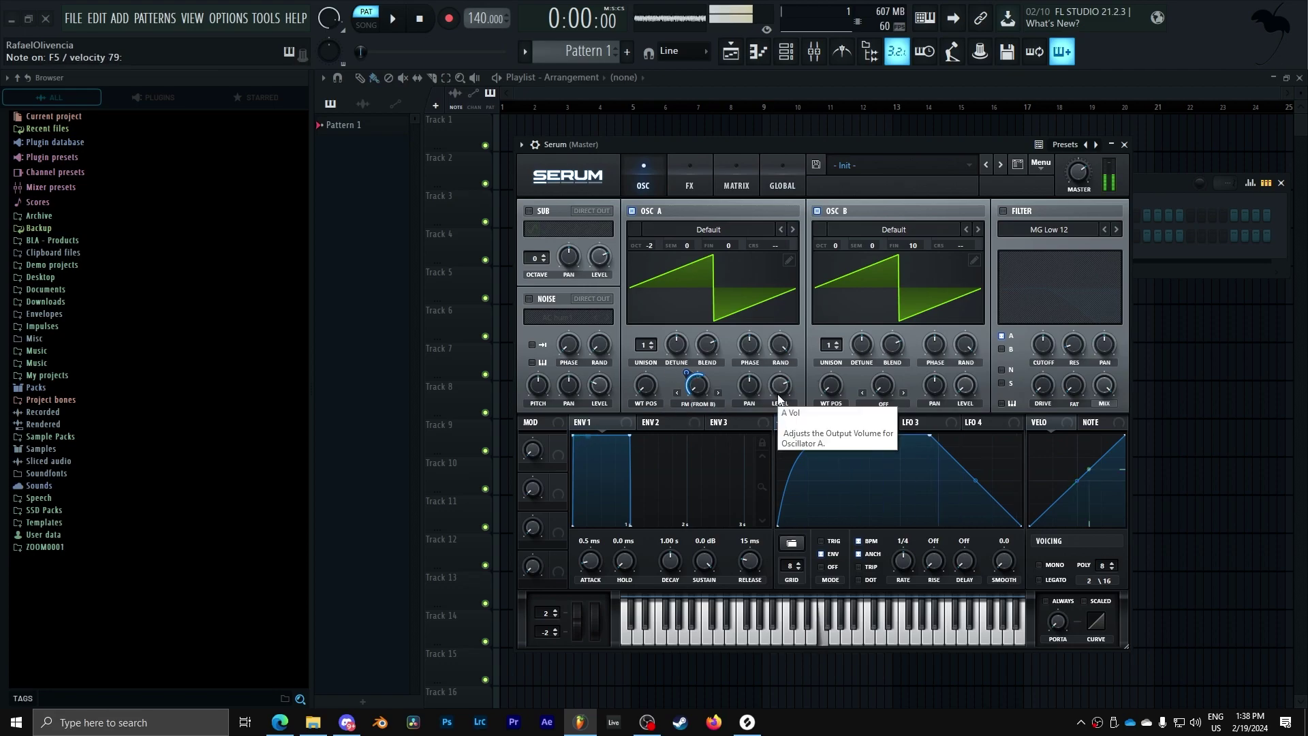
{"action": "left_click_drag", "start_coordinate": [685, 373], "coordinate": [684, 377]}
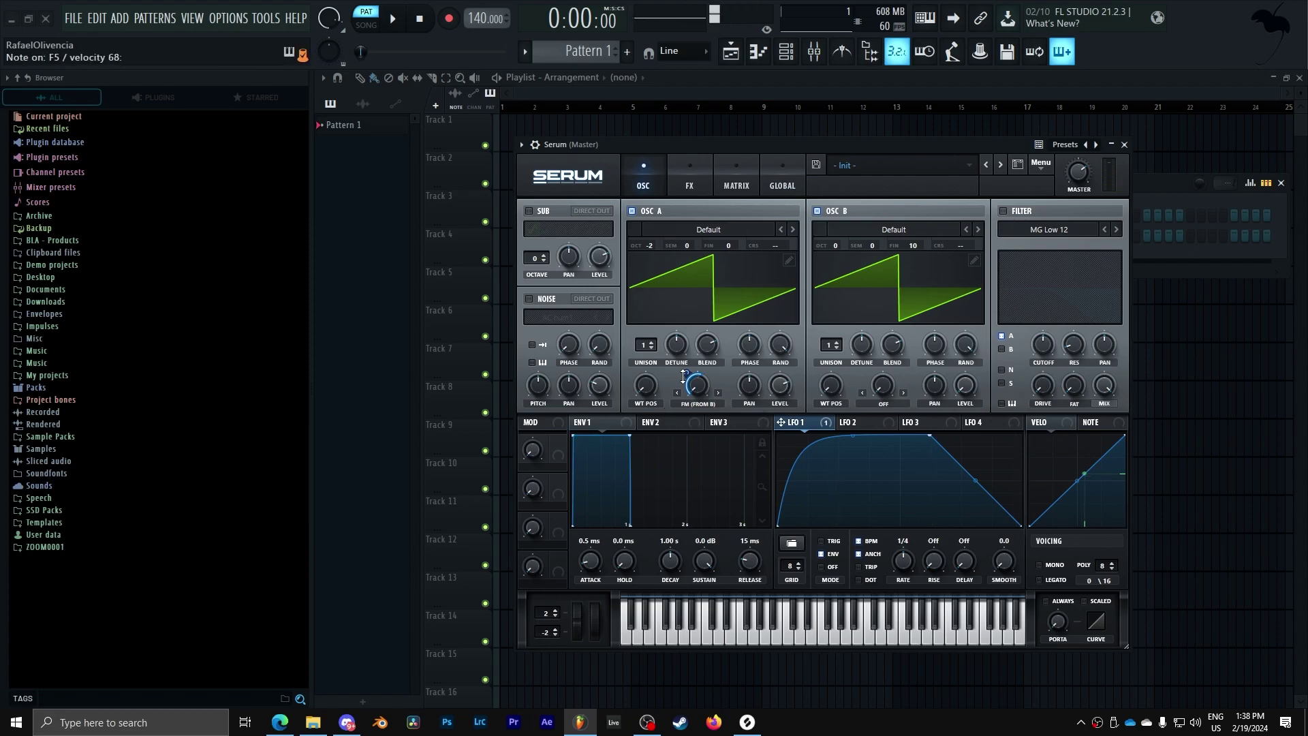
{"action": "left_click_drag", "start_coordinate": [874, 245], "coordinate": [878, 195]}
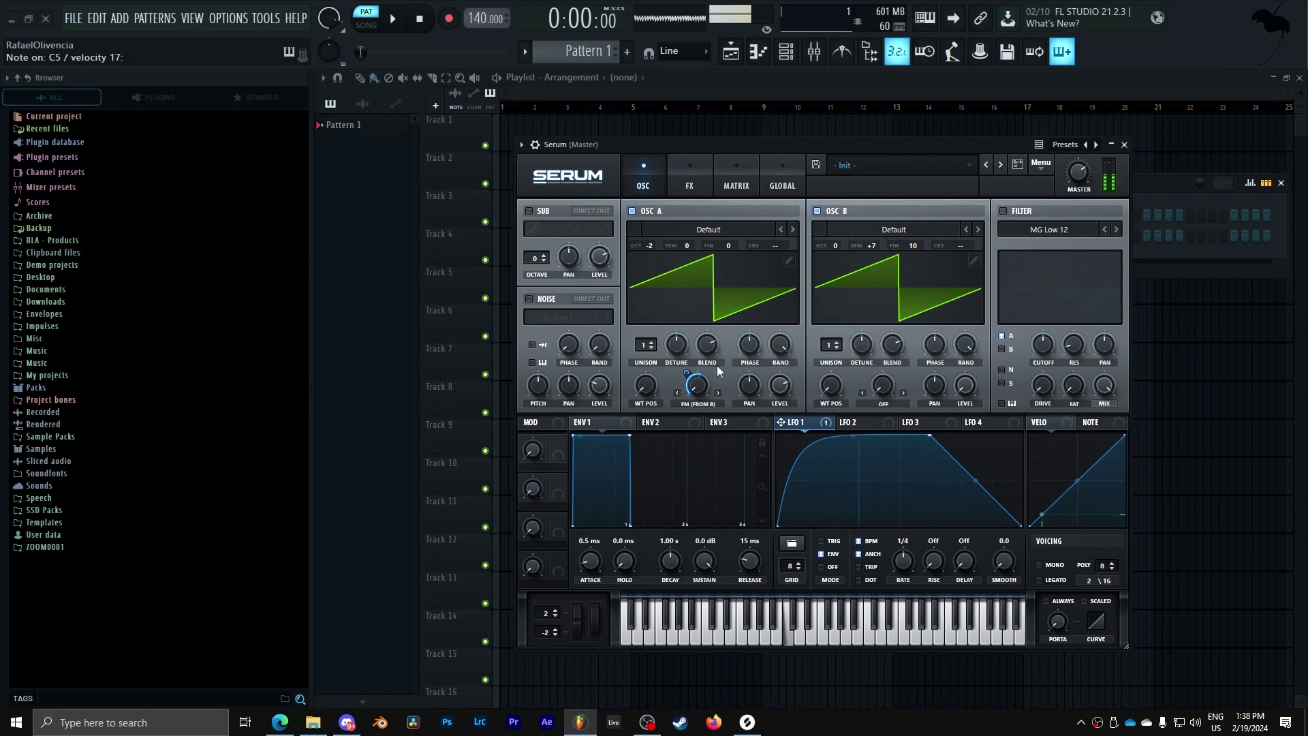
- Set the unison of both oscillators to 7 voices and adjust their detune
{"action": "left_click_drag", "start_coordinate": [653, 342], "coordinate": [655, 276]}
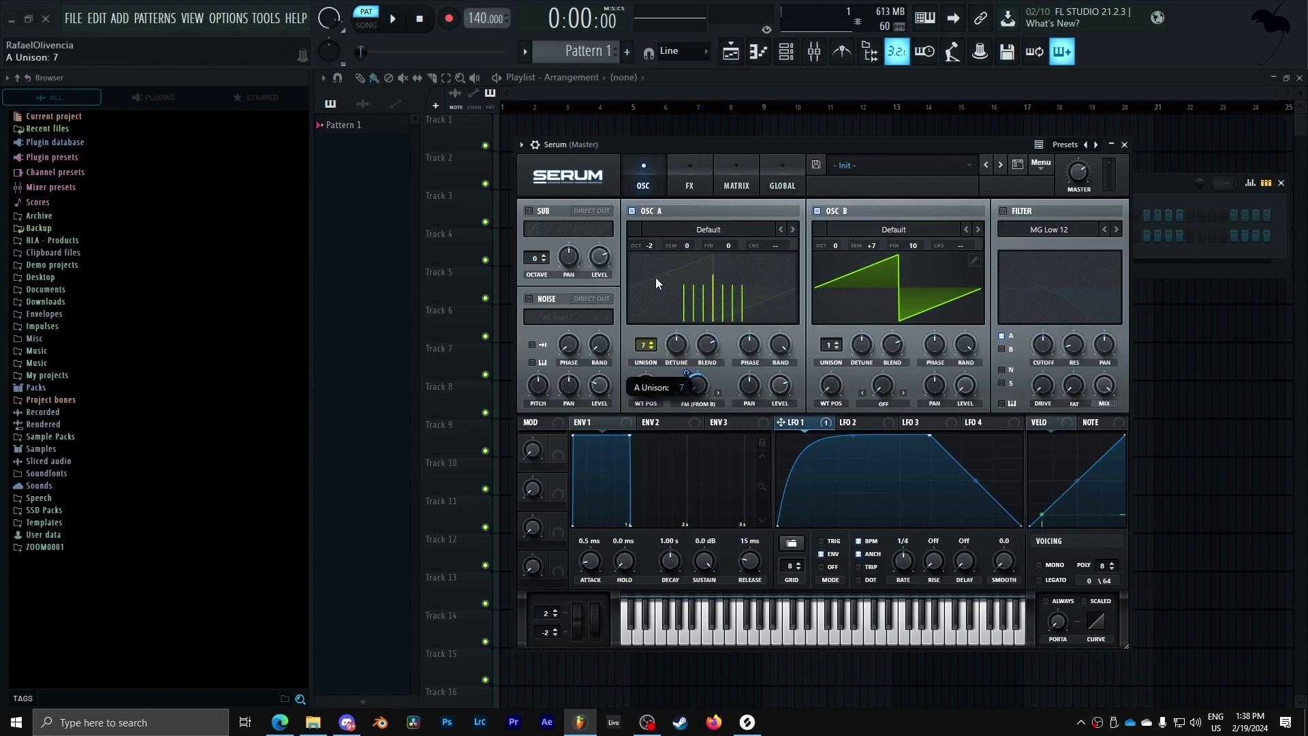
{"action": "mouse_move", "coordinate": [683, 345]}
{"action": "left_mouse_down"}
{"action": "mouse_move", "coordinate": [684, 359]}
{"action": "mouse_move", "coordinate": [698, 329]}
{"action": "left_mouse_up"}
{"action": "left_click_drag", "start_coordinate": [838, 342], "coordinate": [841, 280]}
{"action": "left_click_drag", "start_coordinate": [886, 349], "coordinate": [883, 329]}
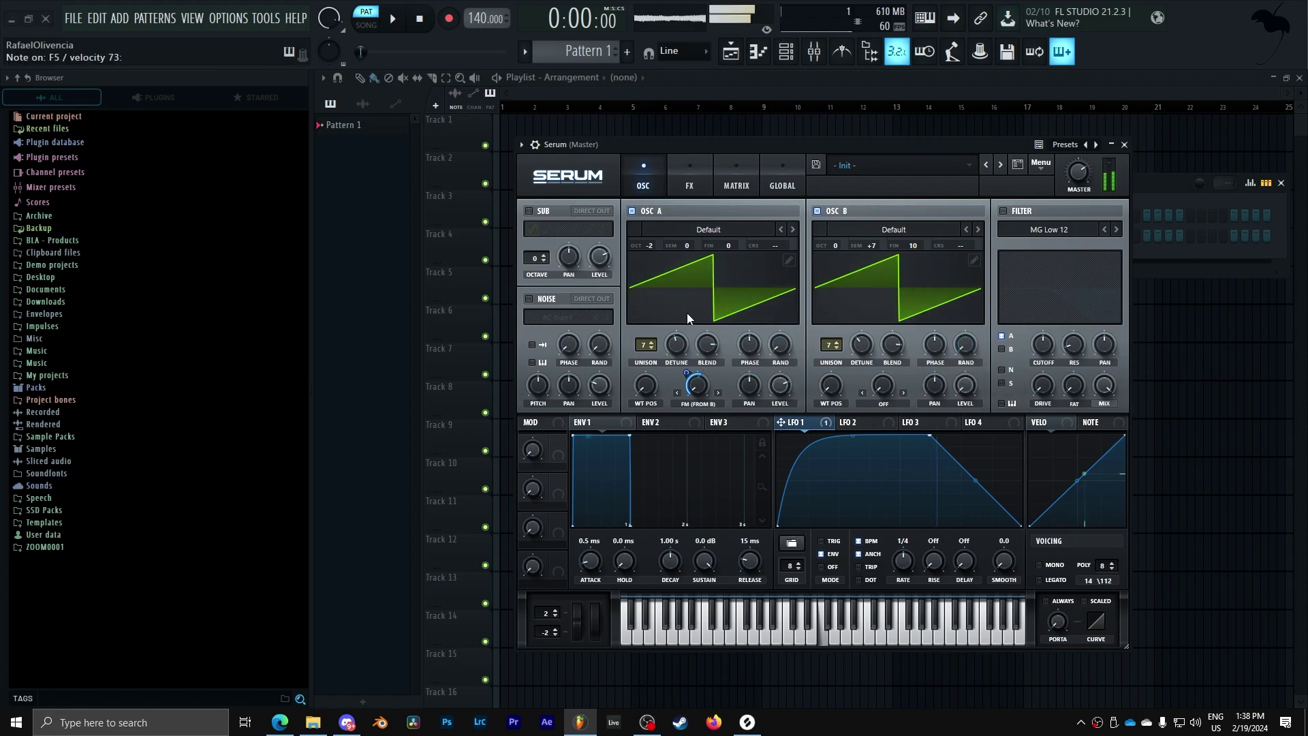
- Lower the detune of both oscillators and assign Macro 1 to control each one
{"action": "left_click_drag", "start_coordinate": [680, 342], "coordinate": [680, 389]}
{"action": "mouse_move", "coordinate": [837, 346]}
{"action": "left_mouse_down"}
{"action": "mouse_move", "coordinate": [838, 363]}
{"action": "mouse_move", "coordinate": [840, 345]}
{"action": "left_mouse_up"}
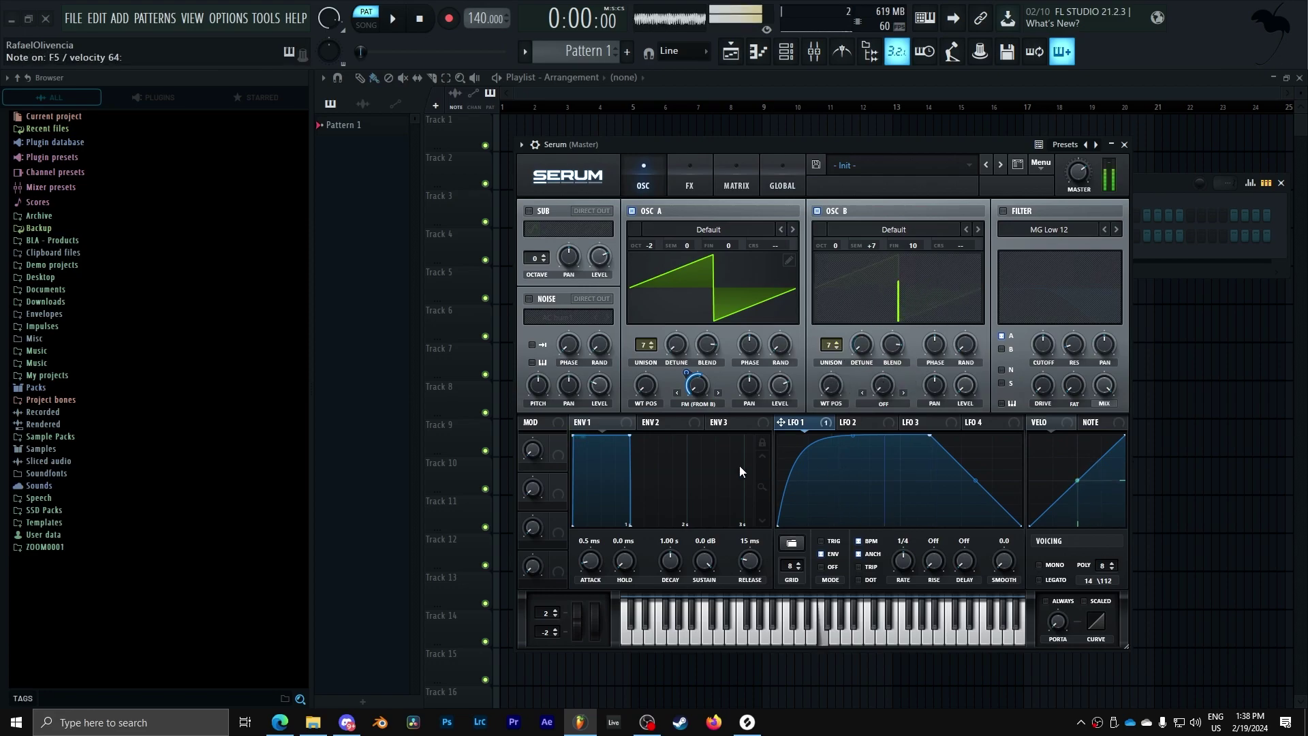
{"action": "left_click_drag", "start_coordinate": [685, 350], "coordinate": [676, 346]}
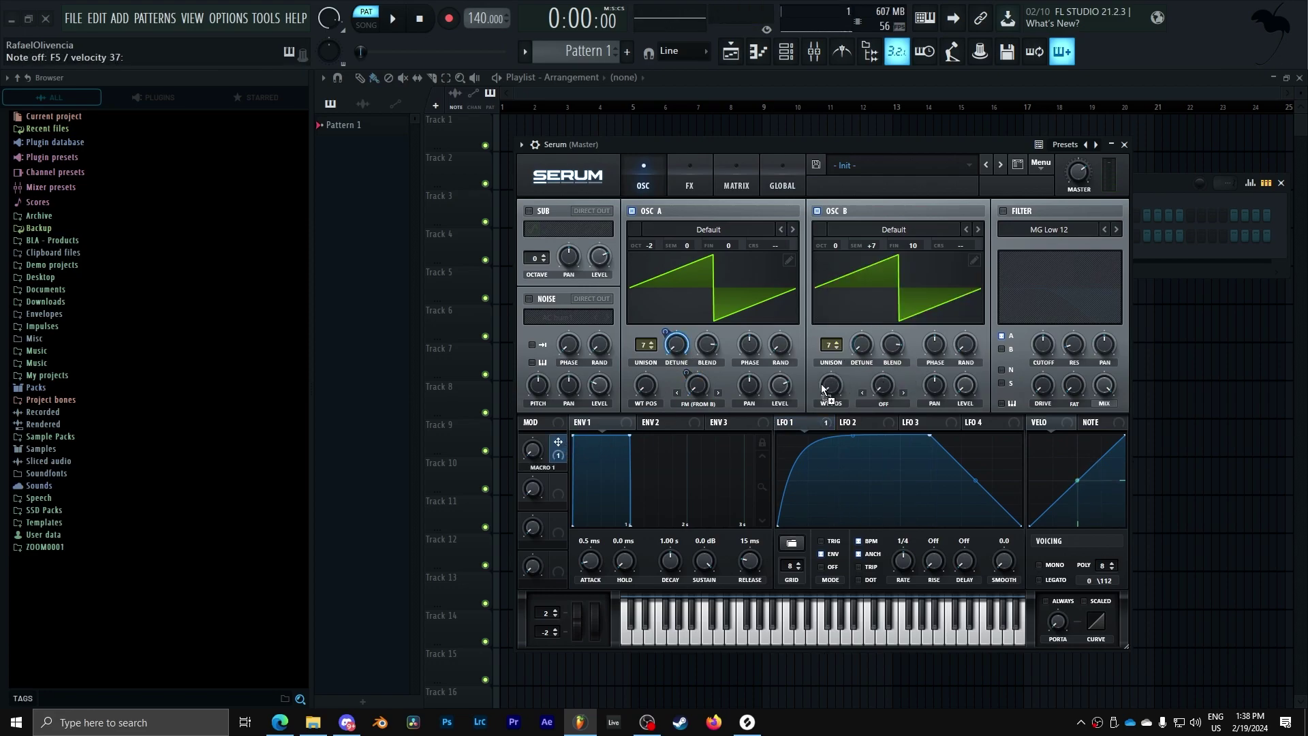
{"action": "left_click_drag", "start_coordinate": [872, 346], "coordinate": [862, 345]}
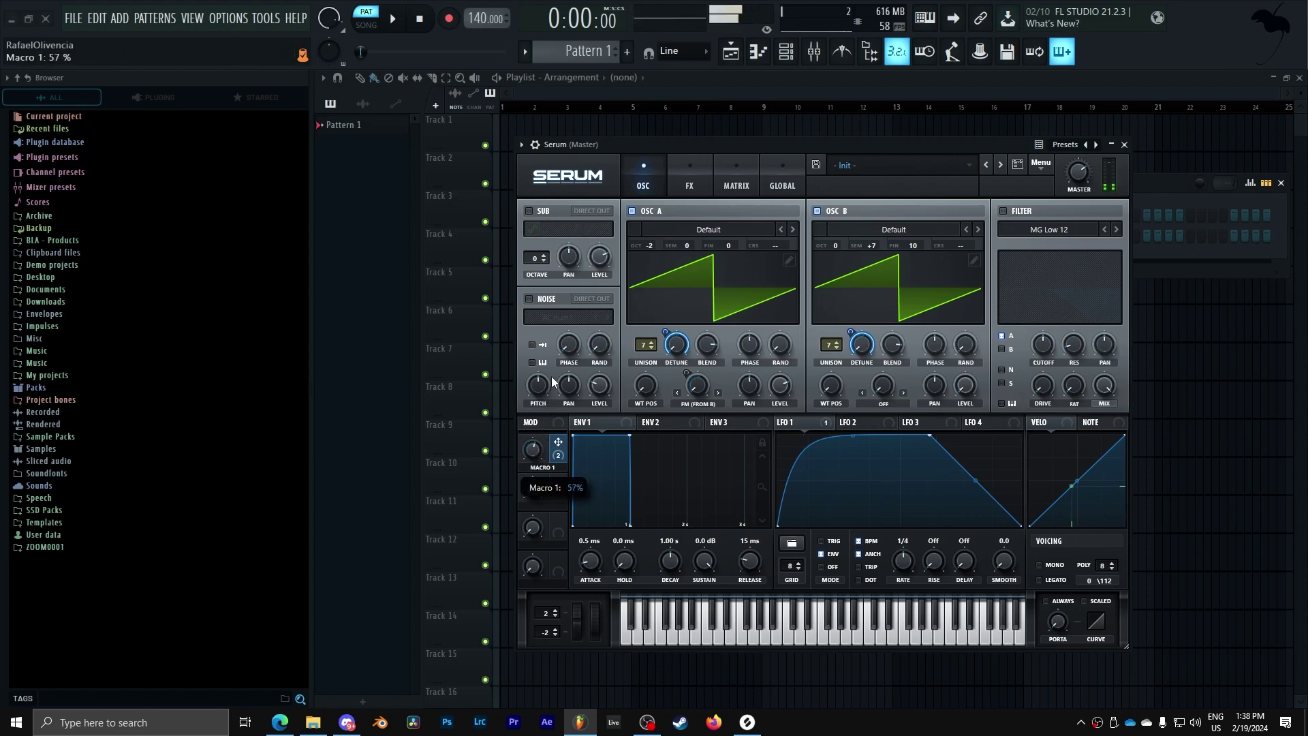
- Try adjusting the global unison width of the oscillators and audition the detune with Macro 1
{"action": "left_click", "coordinate": [777, 173]}
{"action": "left_click_drag", "start_coordinate": [650, 318], "coordinate": [631, 465]}
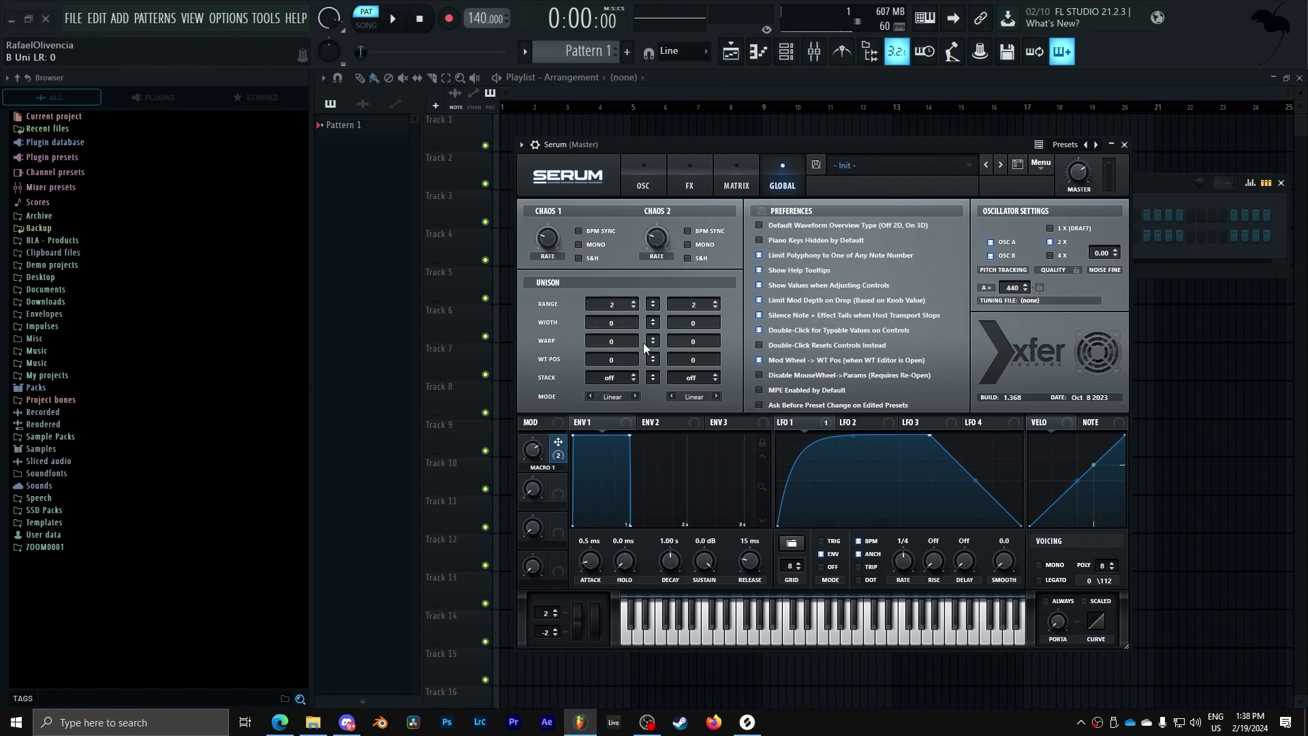
{"action": "left_click", "coordinate": [639, 168]}
{"action": "mouse_move", "coordinate": [538, 447]}
{"action": "left_mouse_down"}
{"action": "mouse_move", "coordinate": [538, 509]}
{"action": "mouse_move", "coordinate": [554, 446]}
{"action": "left_mouse_up"}
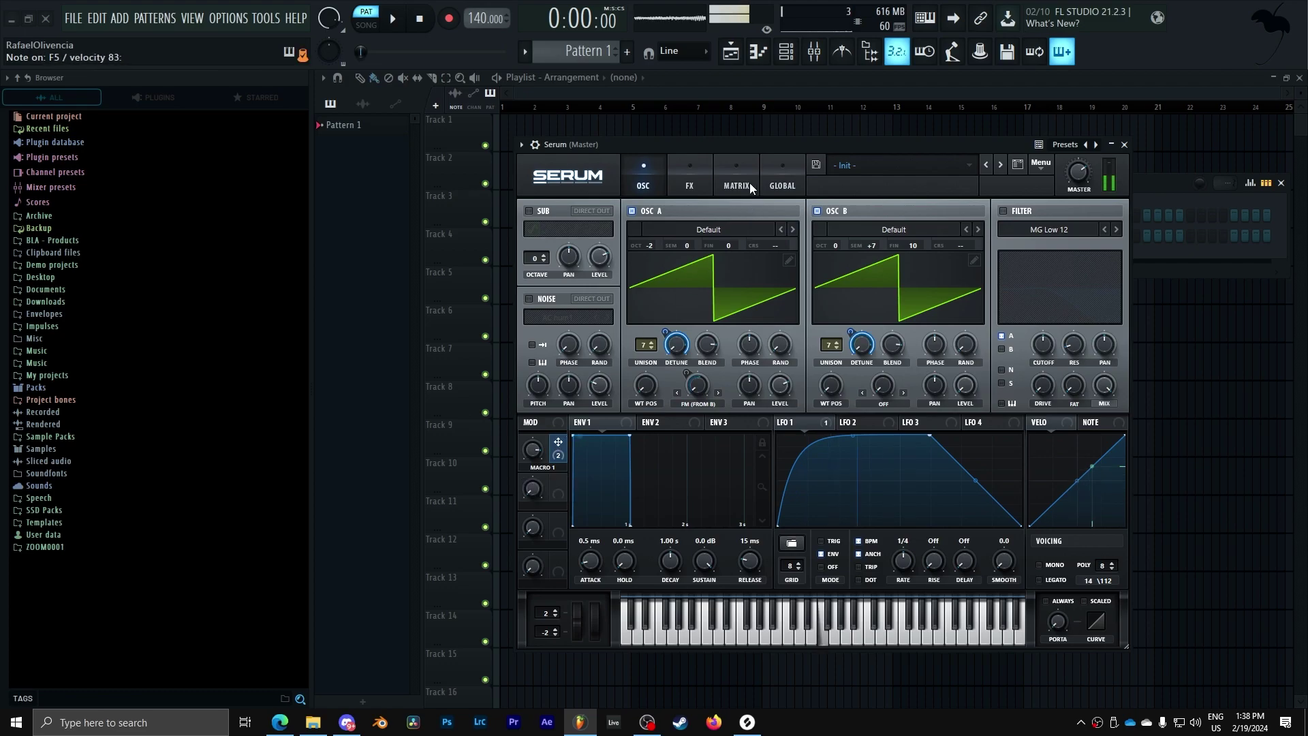
{"action": "left_click", "coordinate": [749, 184]}
{"action": "left_click", "coordinate": [776, 173]}
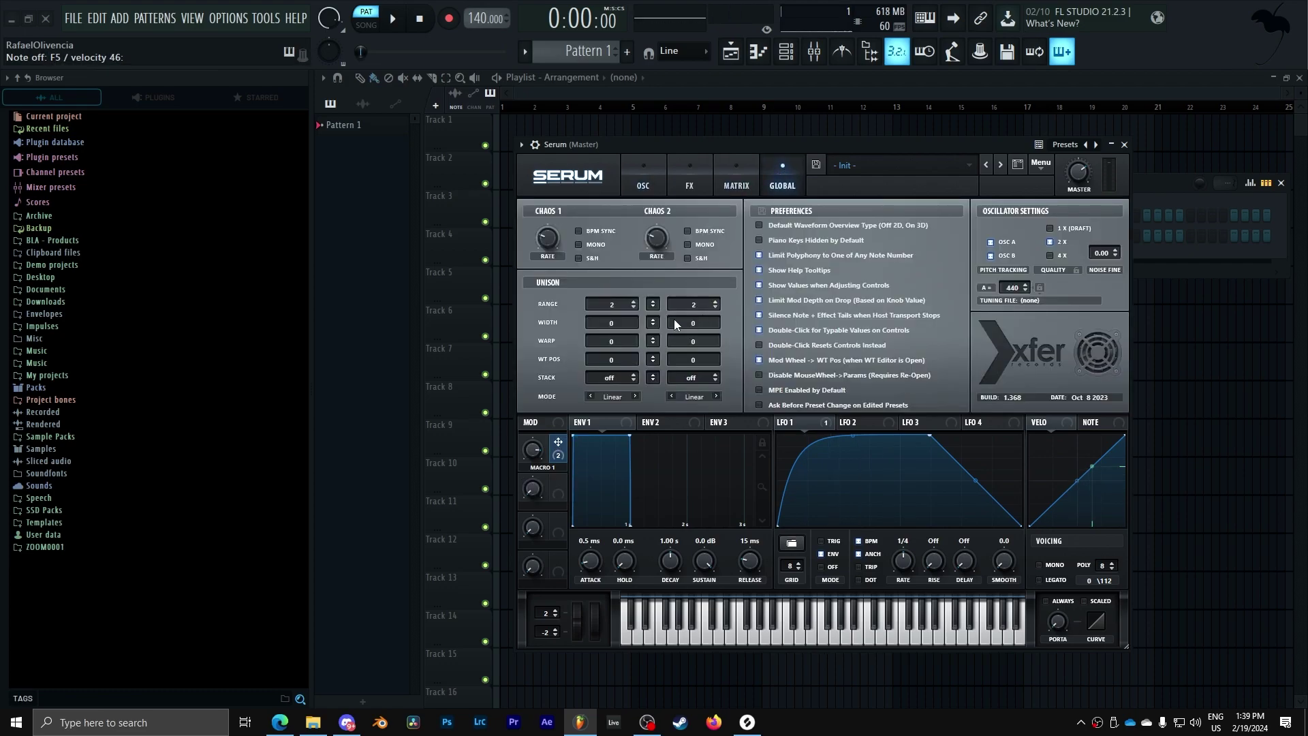
{"action": "left_click", "coordinate": [651, 176]}
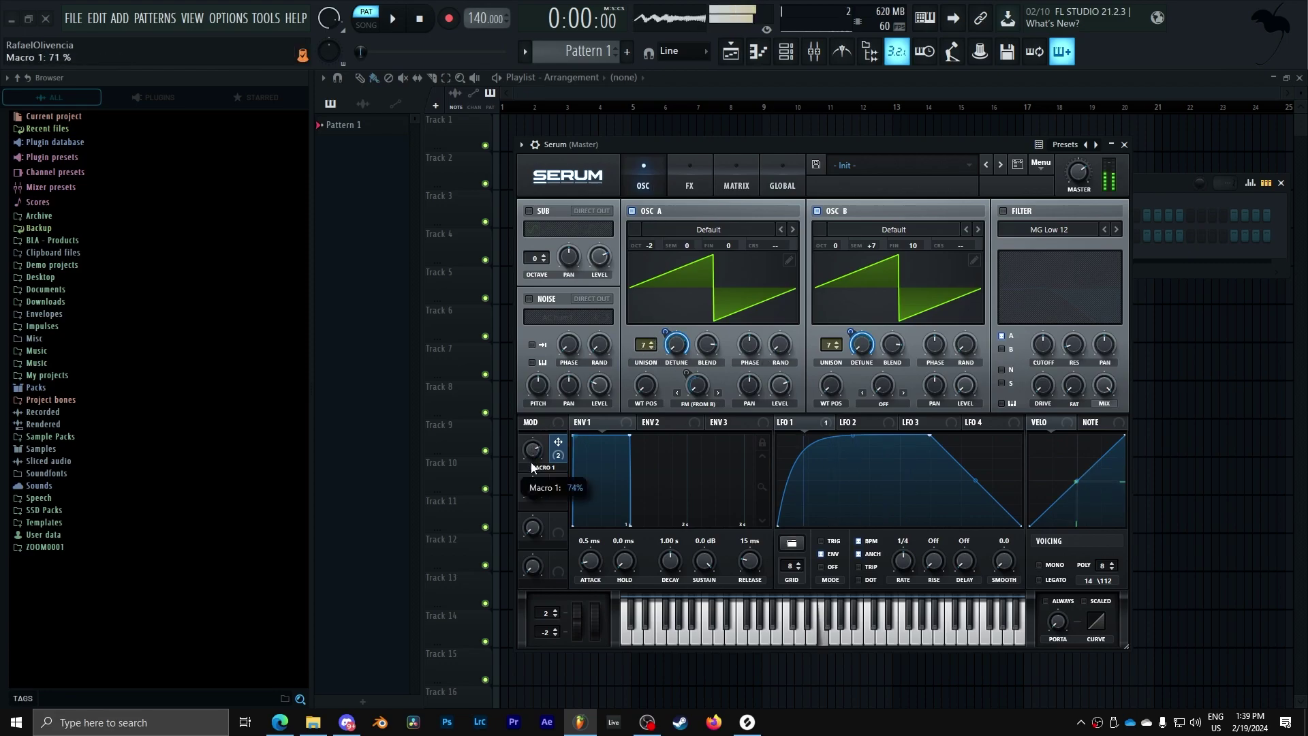
- Set oscillator A's unison to 5 voices and Macro 1 to about 50%
{"action": "mouse_move", "coordinate": [646, 347]}
{"action": "left_mouse_down"}
{"action": "mouse_move", "coordinate": [641, 409]}
{"action": "mouse_move", "coordinate": [652, 336]}
{"action": "left_mouse_up"}
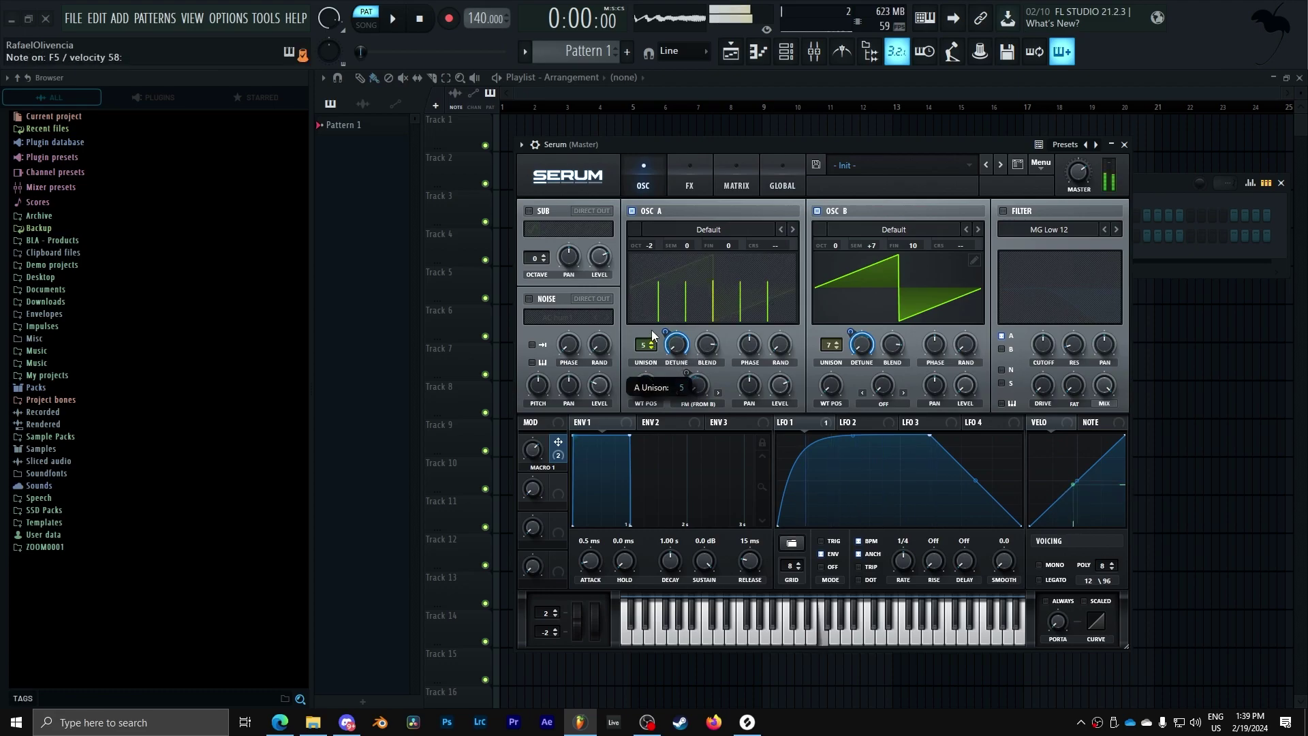
{"action": "left_click_drag", "start_coordinate": [533, 458], "coordinate": [536, 483]}
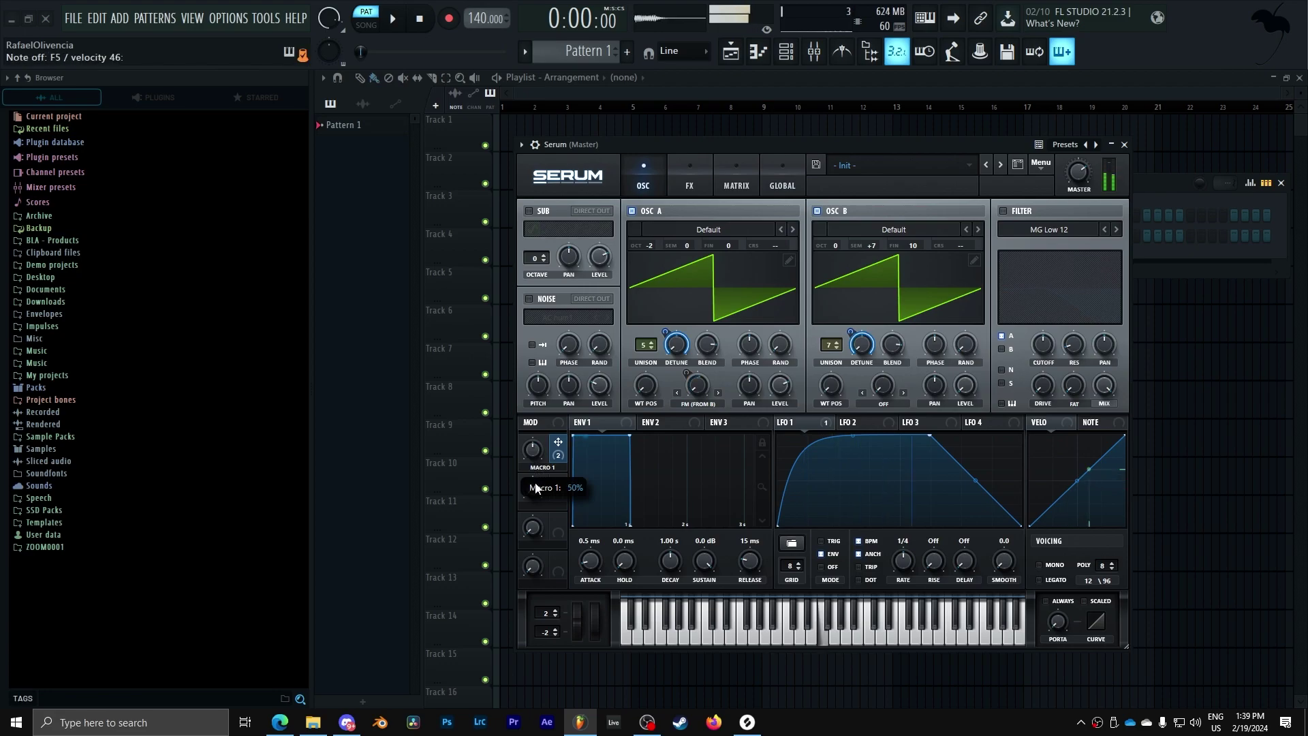
- Remove the Macro 1 modulation from oscillator B's detune and set its unison to 3 voices
{"action": "right_click", "coordinate": [861, 344]}
{"action": "left_click", "coordinate": [899, 379]}
{"action": "left_click_drag", "start_coordinate": [833, 351], "coordinate": [875, 277]}
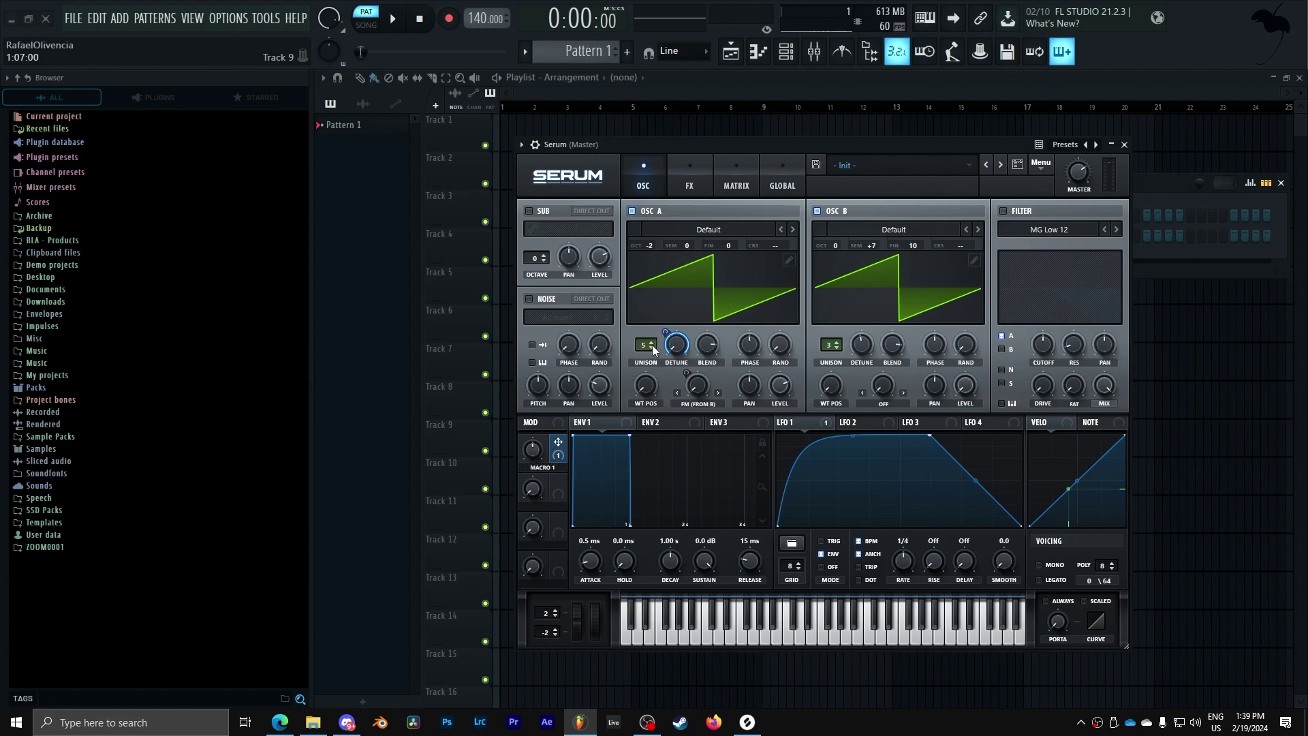
- Enable the filter and set its type to HP 12
{"action": "left_click", "coordinate": [1019, 229]}
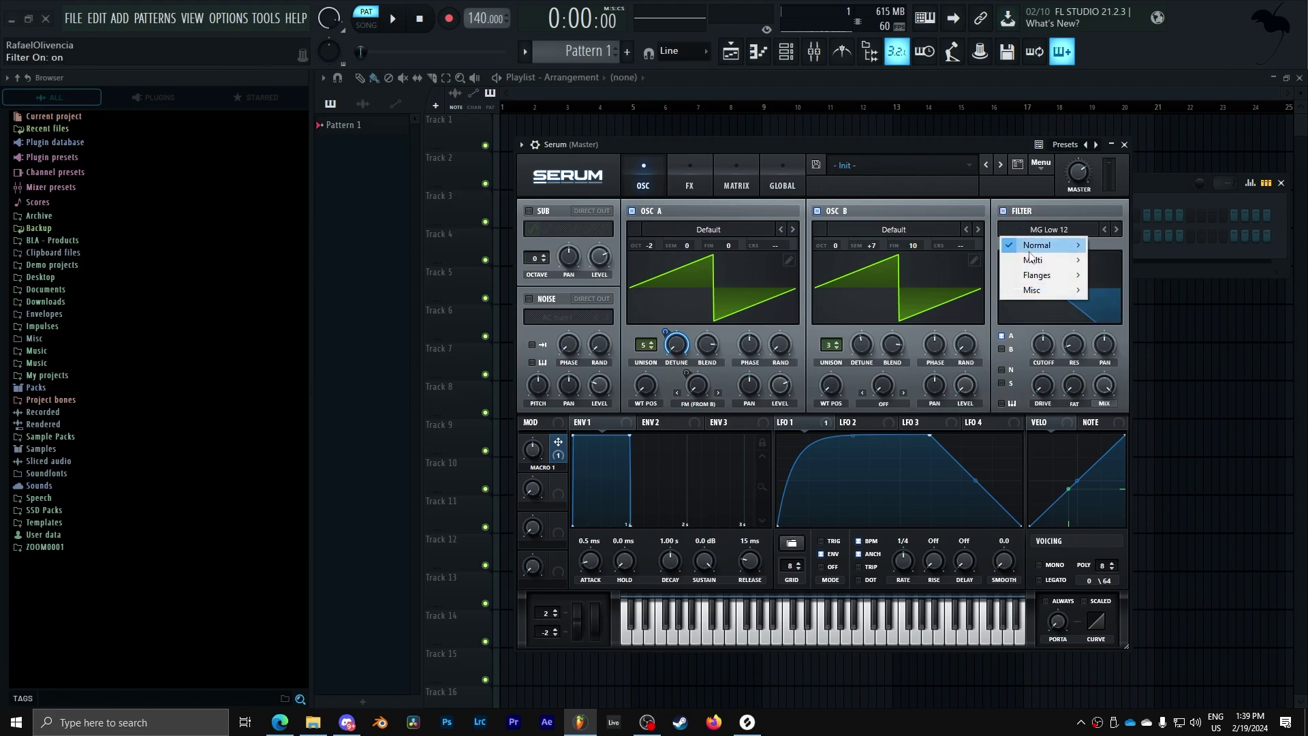
{"action": "mouse_move", "coordinate": [1049, 259]}
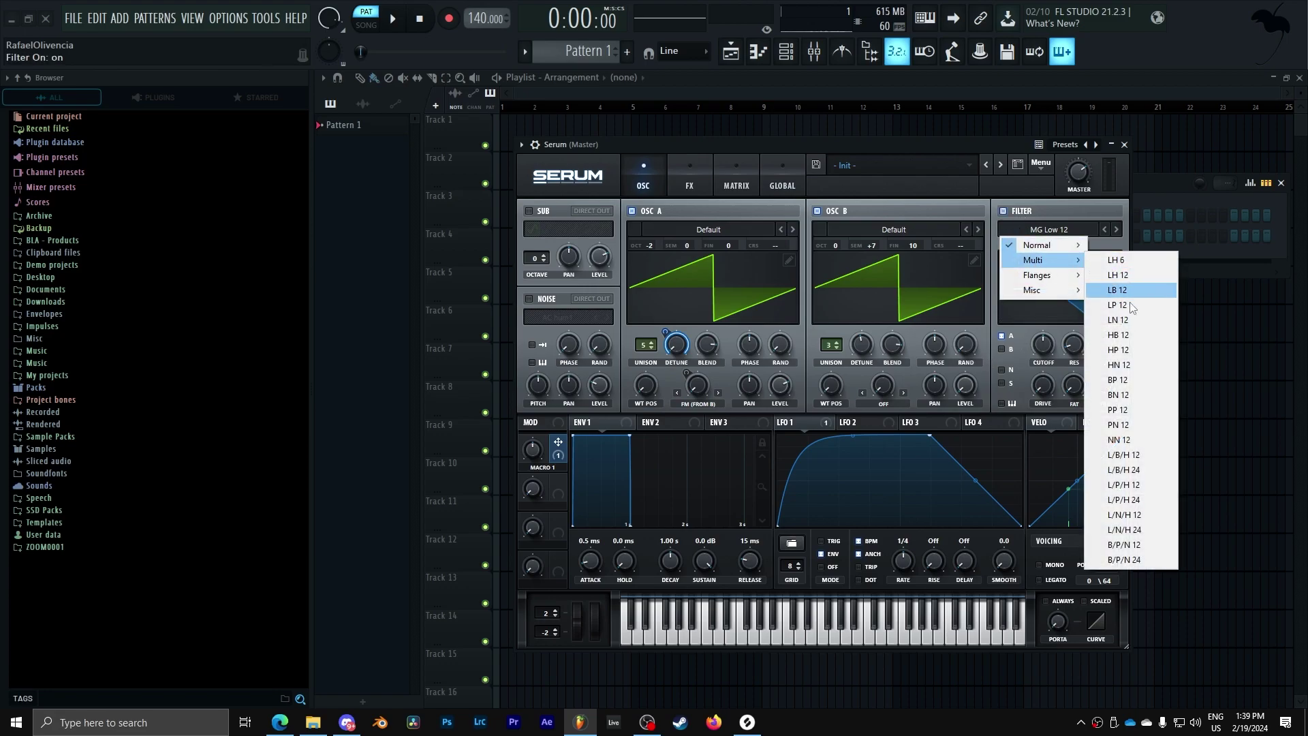
{"action": "left_click", "coordinate": [1121, 350]}
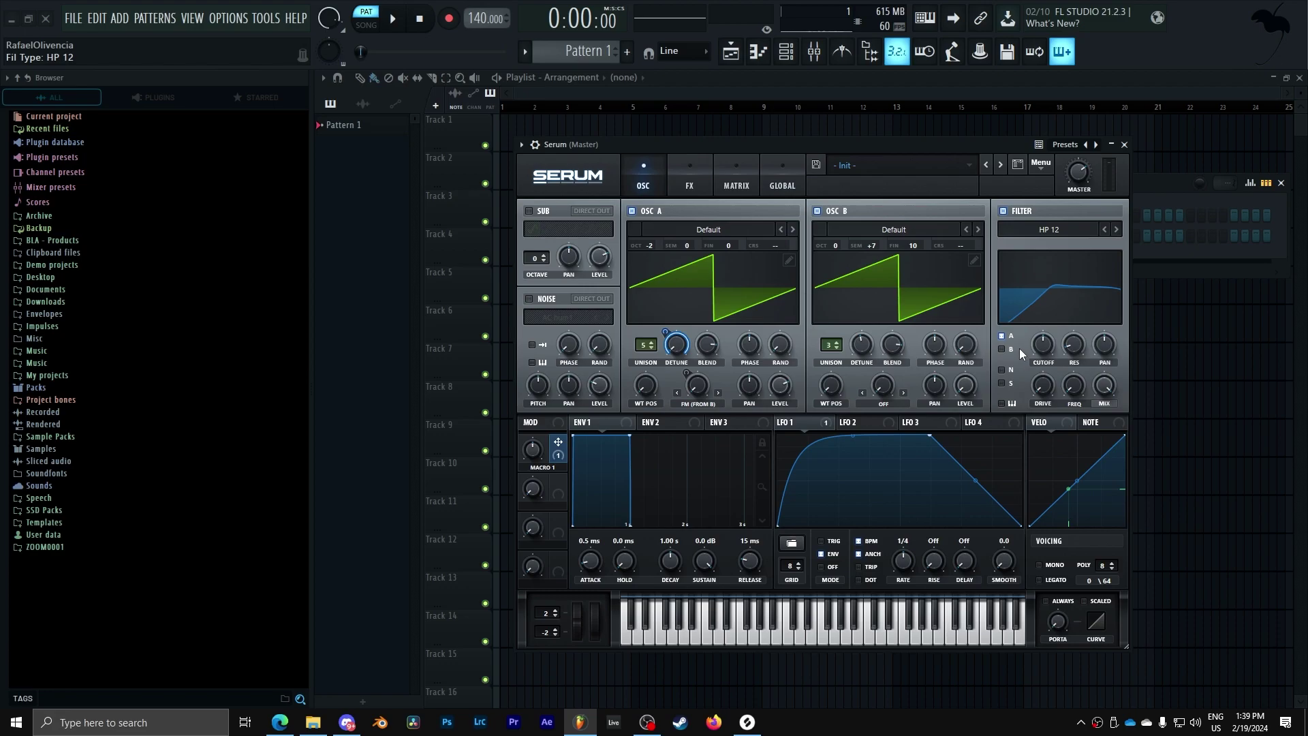
- Modulate the filter cutoff with LFO 1, set the cutoff to 75 Hz and raise the resonance to about 42%
{"action": "left_click_drag", "start_coordinate": [1043, 344], "coordinate": [1081, 305]}
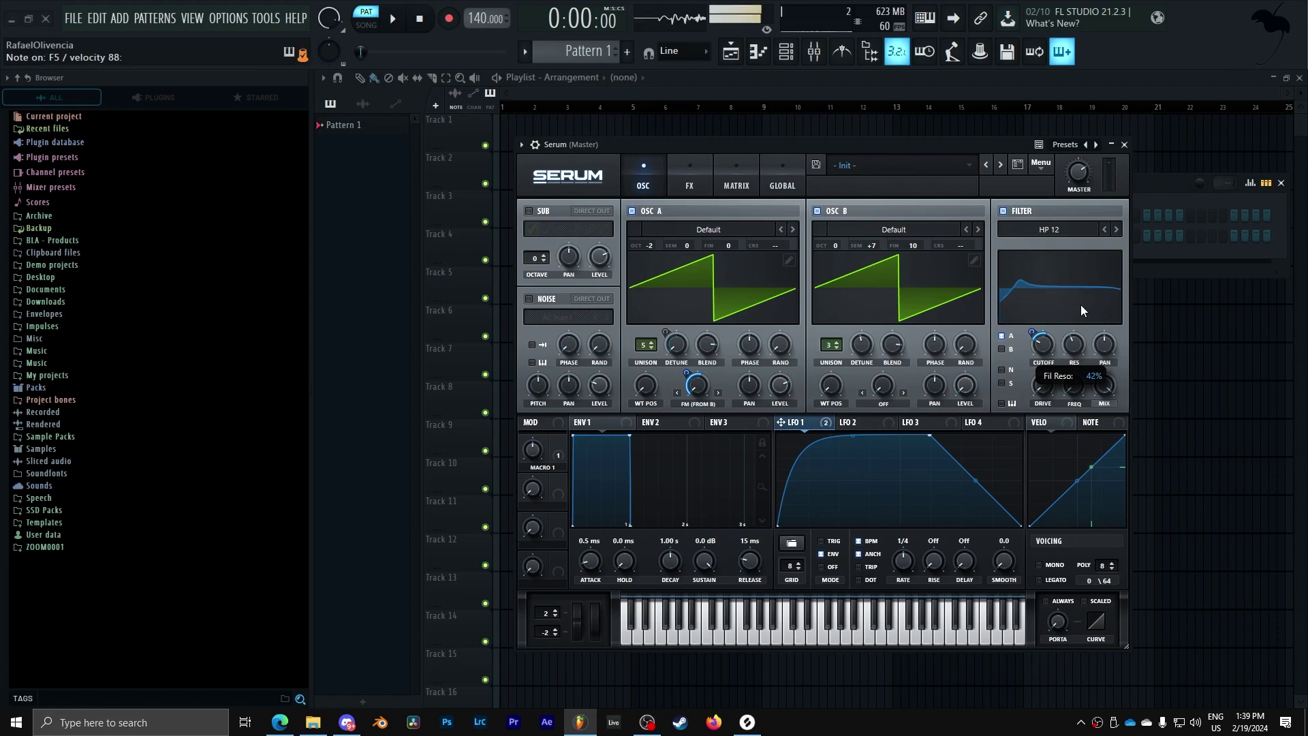
{"action": "left_click_drag", "start_coordinate": [1050, 346], "coordinate": [1050, 345]}
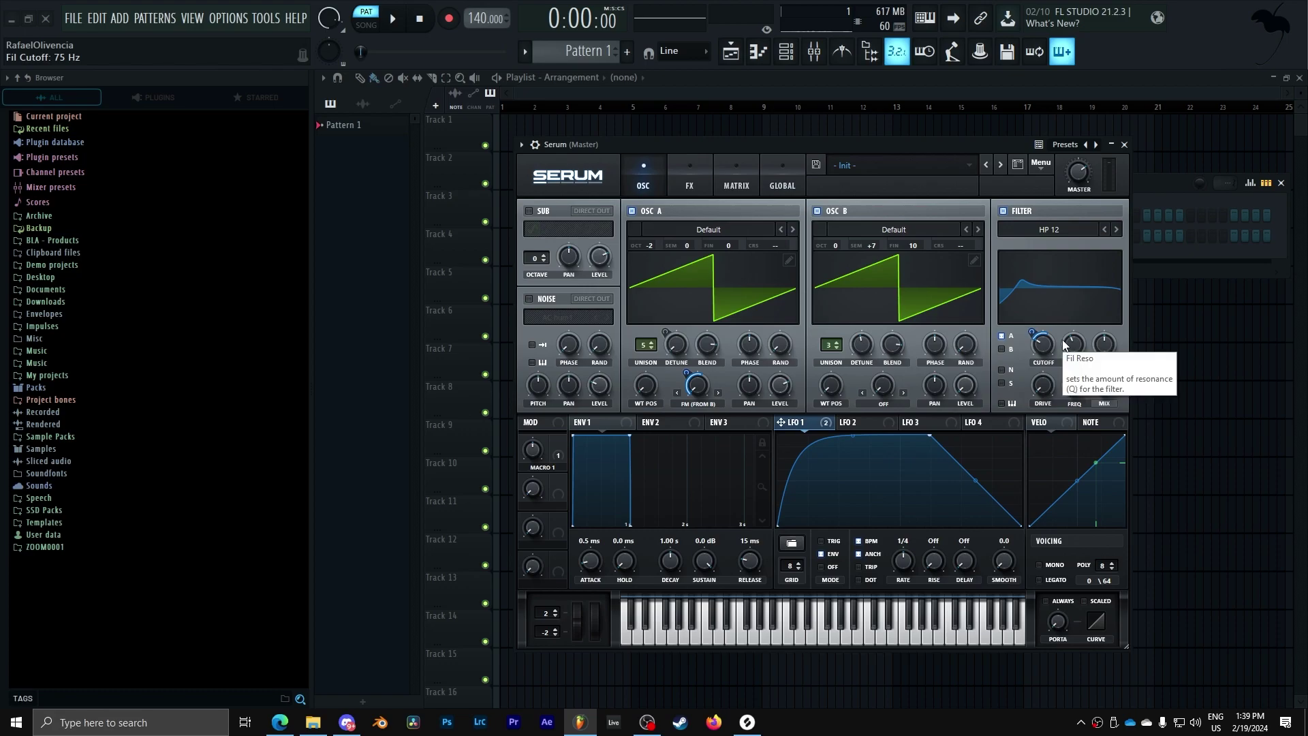
- Set the filter's FREQ to about 63% with LFO 1 modulating it, and compare the sound with the filter bypassed
{"action": "left_click_drag", "start_coordinate": [1080, 388], "coordinate": [1092, 300]}
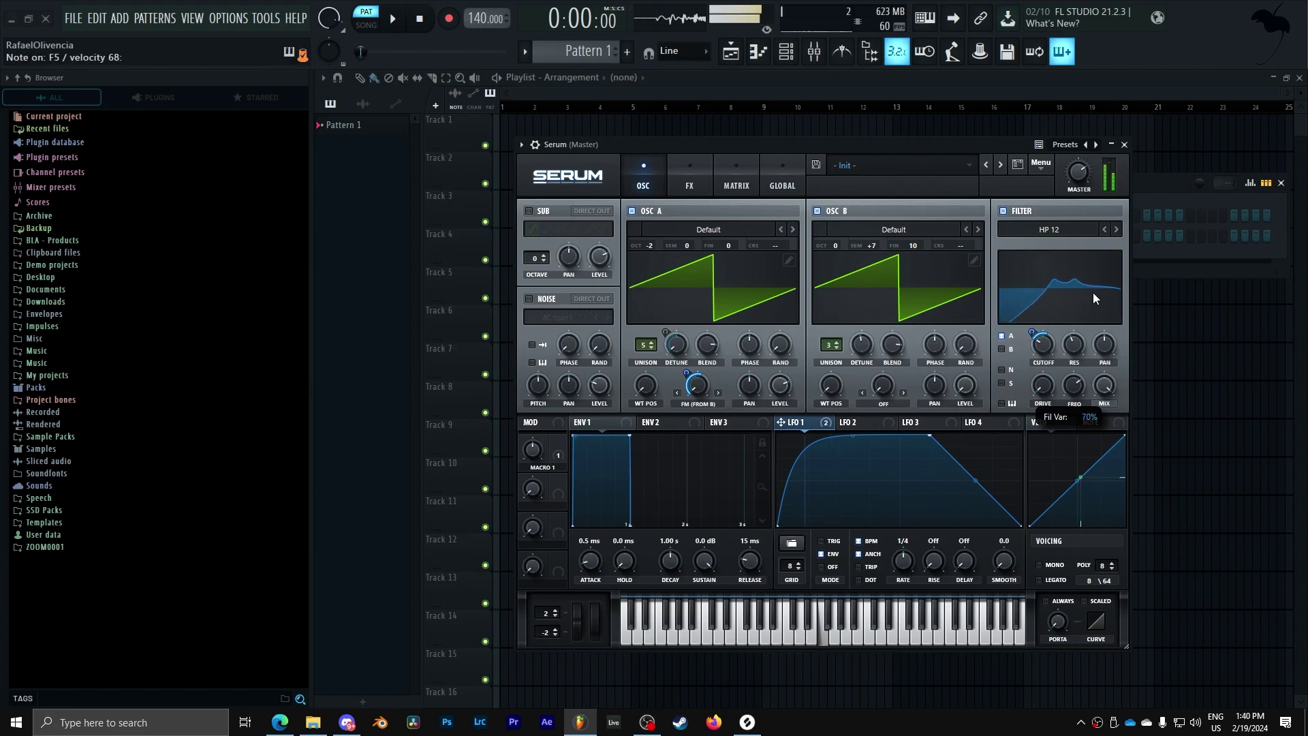
{"action": "left_click_drag", "start_coordinate": [1062, 384], "coordinate": [1059, 397]}
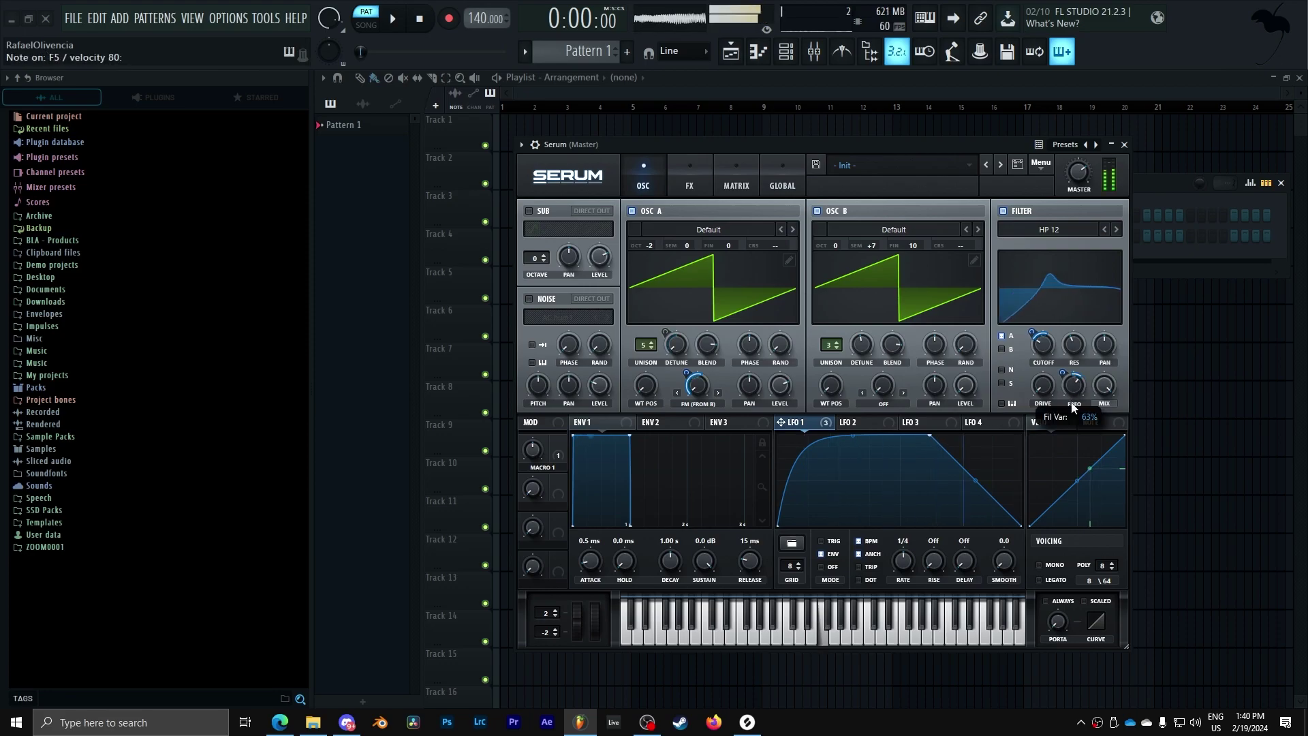
{"action": "left_click", "coordinate": [1003, 211]}
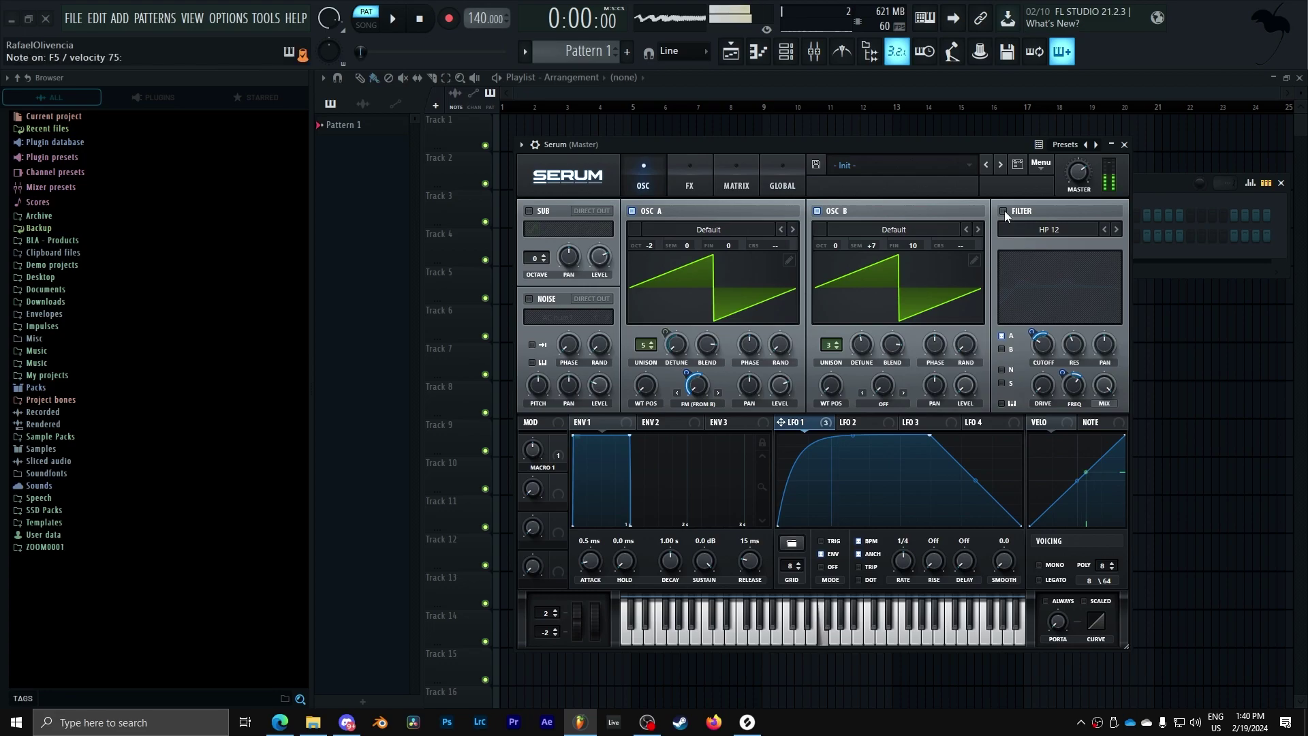
{"action": "left_click", "coordinate": [1003, 212]}
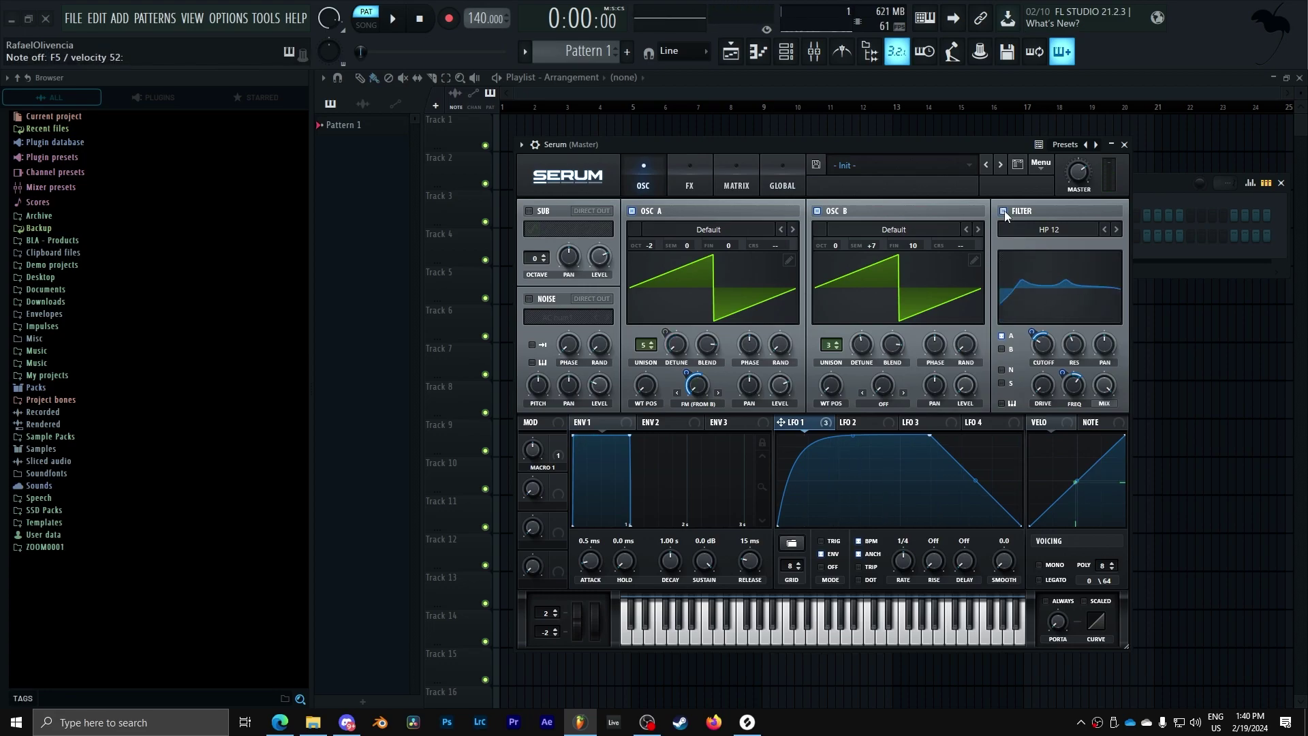
- Enable the sub oscillator with a triangle waveform at octave -2
{"action": "left_click", "coordinate": [535, 211]}
{"action": "left_click_drag", "start_coordinate": [532, 259], "coordinate": [537, 277]}
{"action": "left_click", "coordinate": [560, 230]}
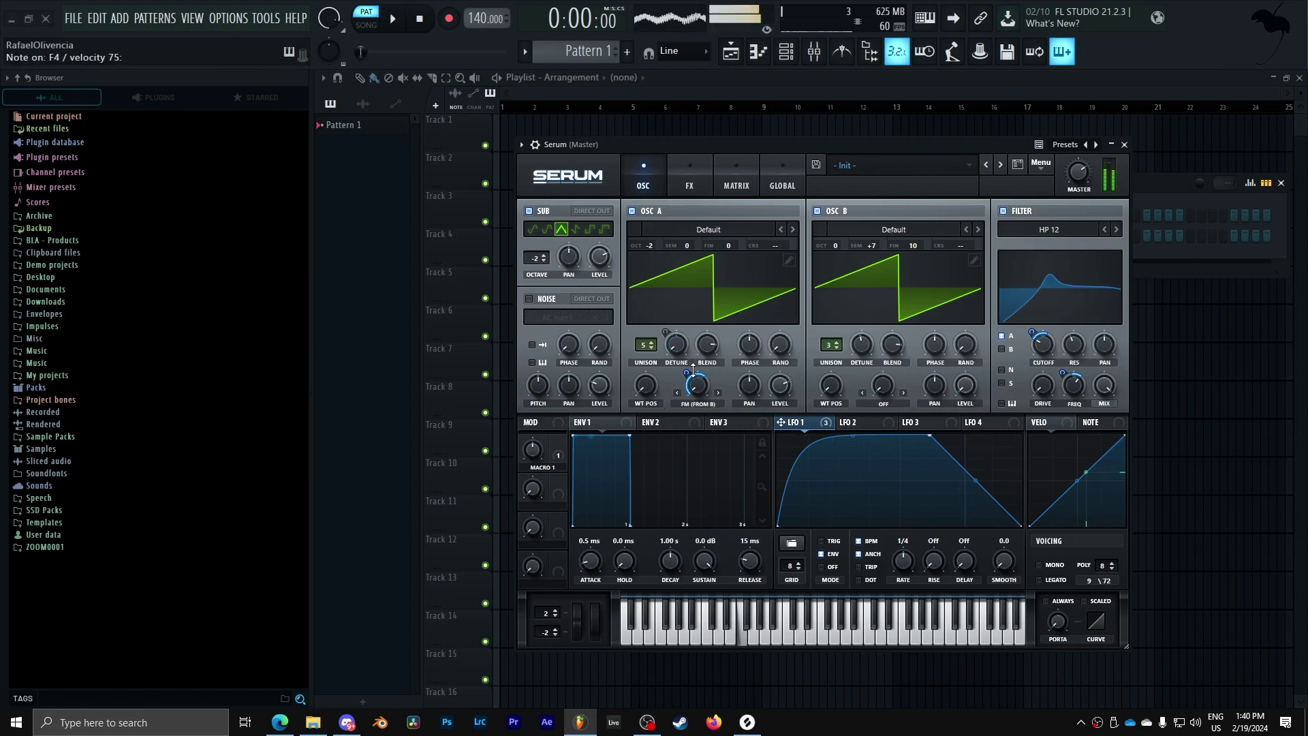
- Set oscillator B's octave to -1
{"action": "left_click_drag", "start_coordinate": [869, 288], "coordinate": [836, 271]}
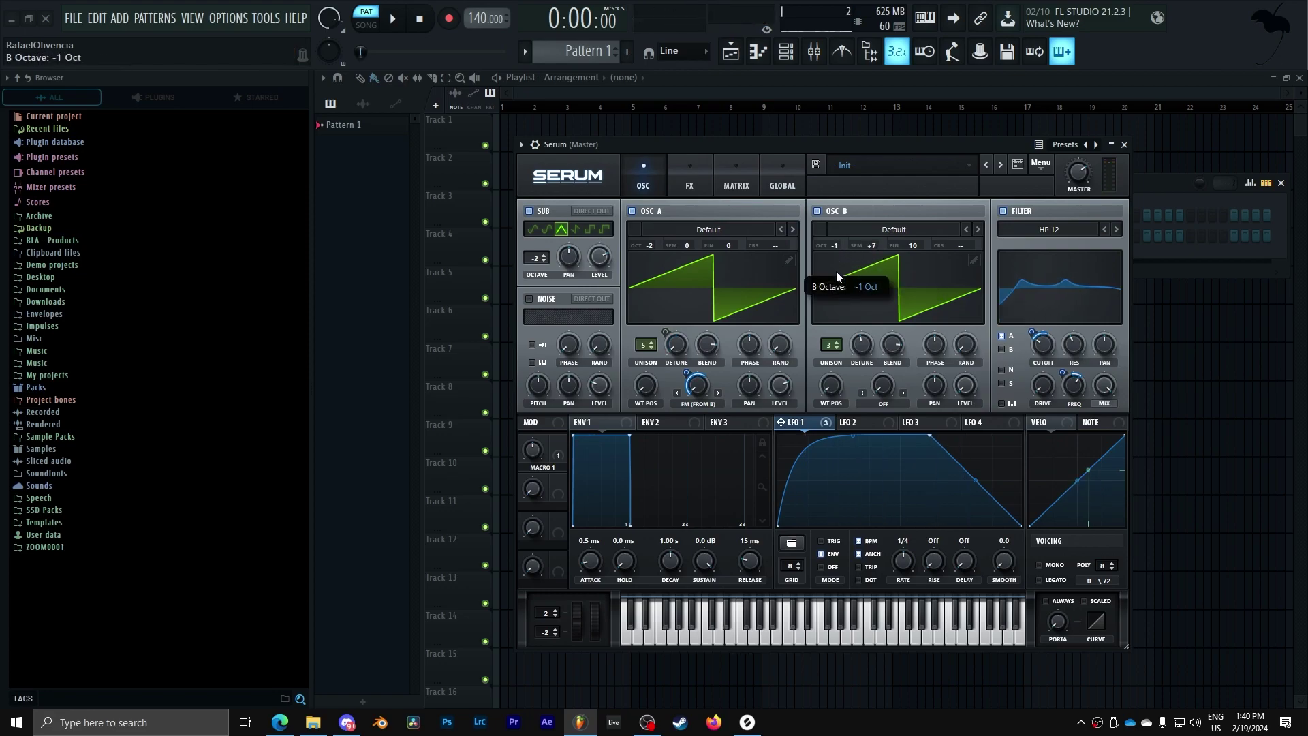
- Set oscillator B's octave to -2 and its warp mode to Sync (No Window), modulated by LFO 2
{"action": "left_click", "coordinate": [886, 402]}
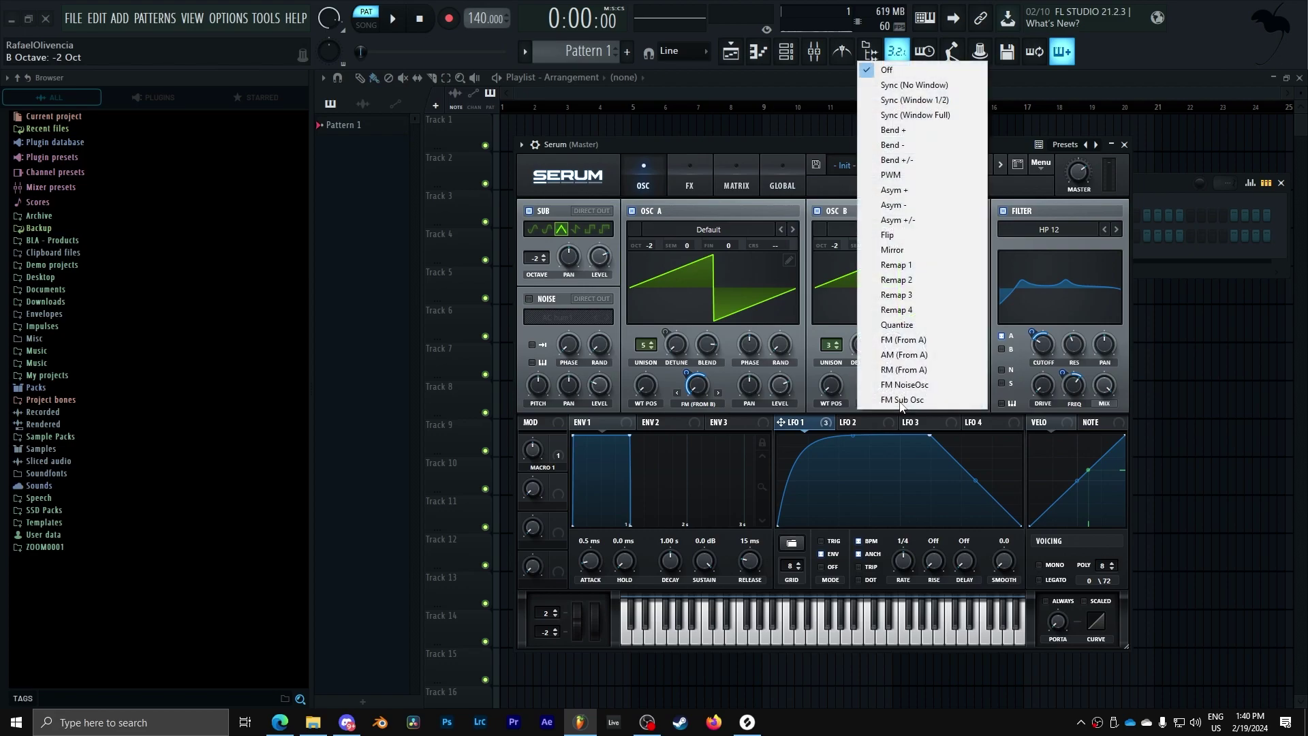
{"action": "left_click", "coordinate": [908, 85]}
{"action": "left_click", "coordinate": [872, 423]}
{"action": "left_click_drag", "start_coordinate": [886, 382], "coordinate": [885, 385]}
- Shape LFO 2 as a fast curved rise that holds at maximum, running in ENV mode
{"action": "left_click_drag", "start_coordinate": [900, 436], "coordinate": [1091, 402]}
{"action": "left_click", "coordinate": [831, 553]}
{"action": "left_click_drag", "start_coordinate": [900, 491], "coordinate": [900, 433]}
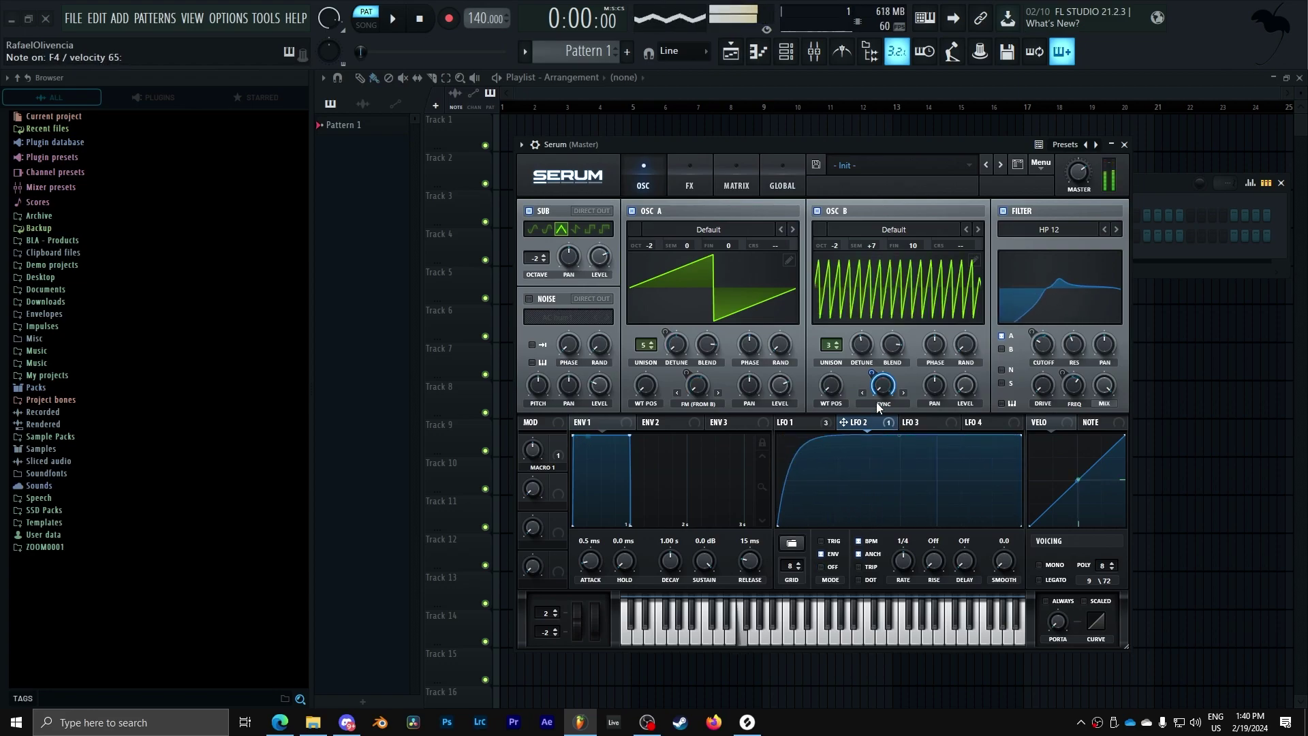
- Set LFO 2's modulation amount on oscillator B's warp to about 77 while auditioning notes
{"action": "left_click_drag", "start_coordinate": [872, 374], "coordinate": [878, 395]}
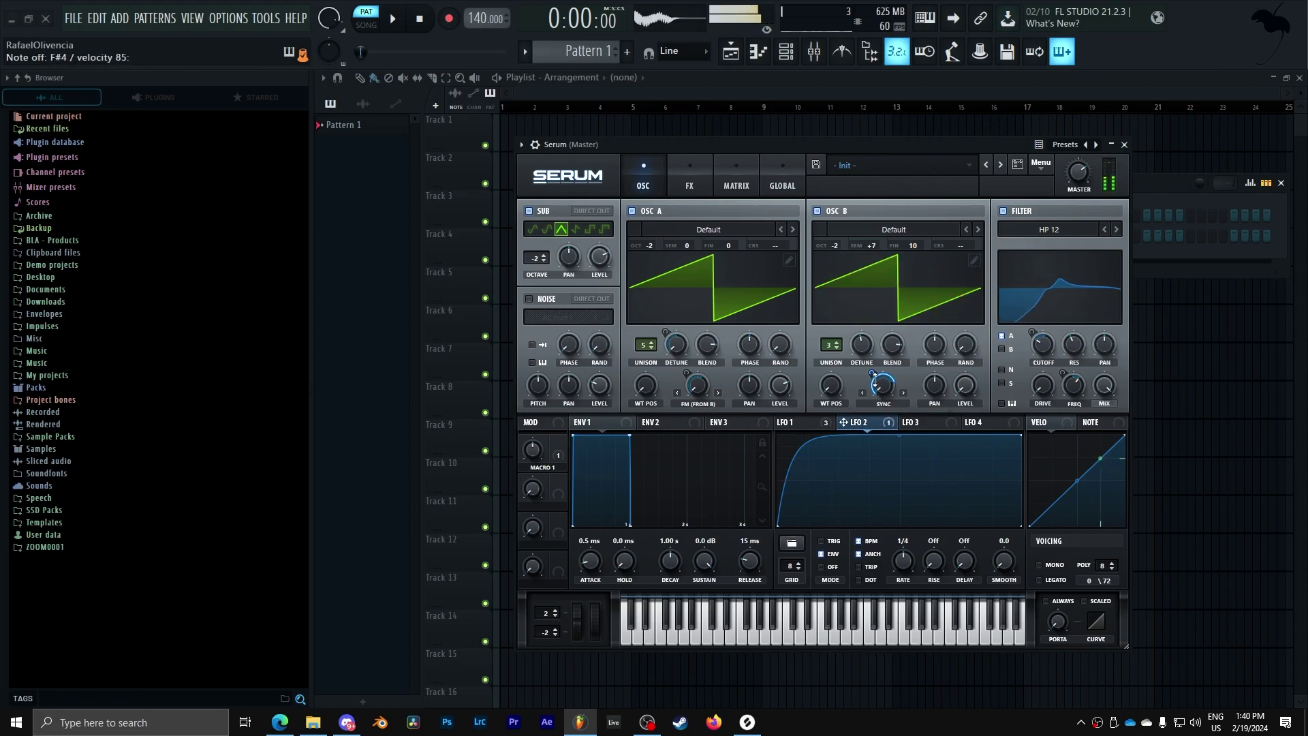
{"action": "left_click_drag", "start_coordinate": [875, 380], "coordinate": [875, 380]}
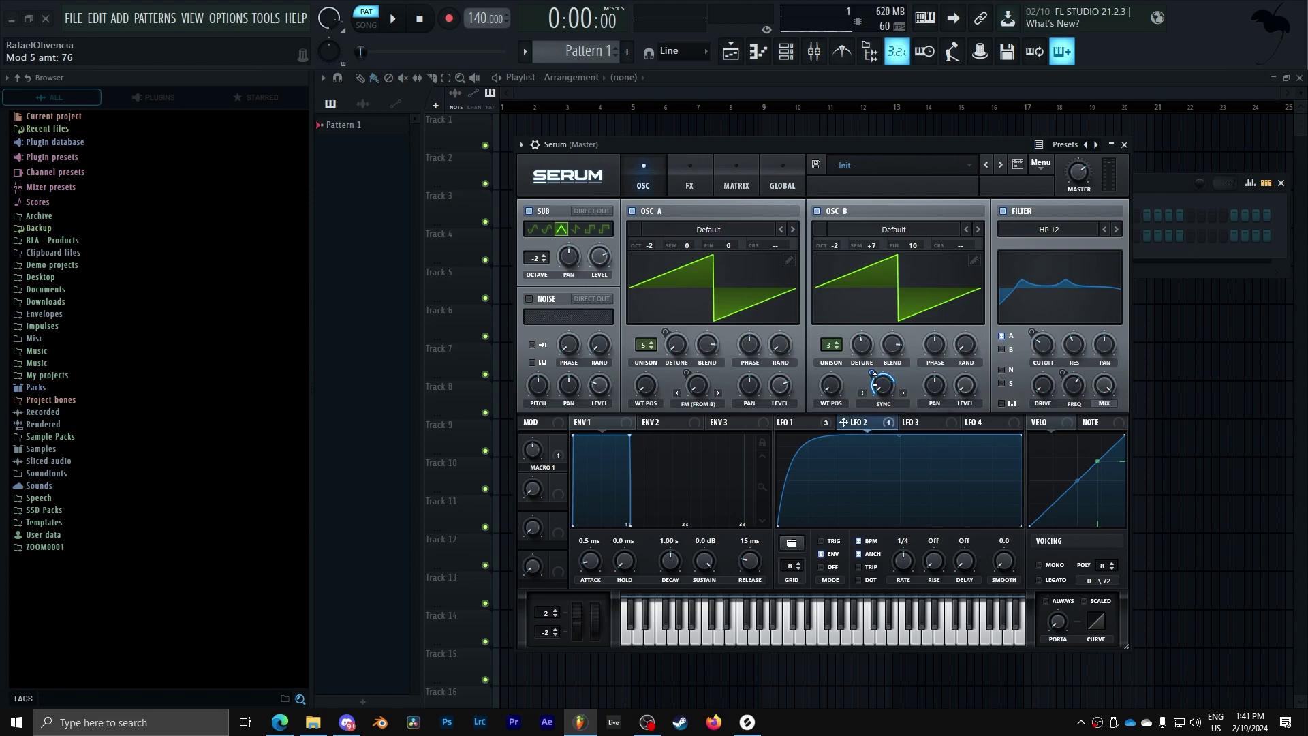
{"action": "mouse_move", "coordinate": [875, 383]}
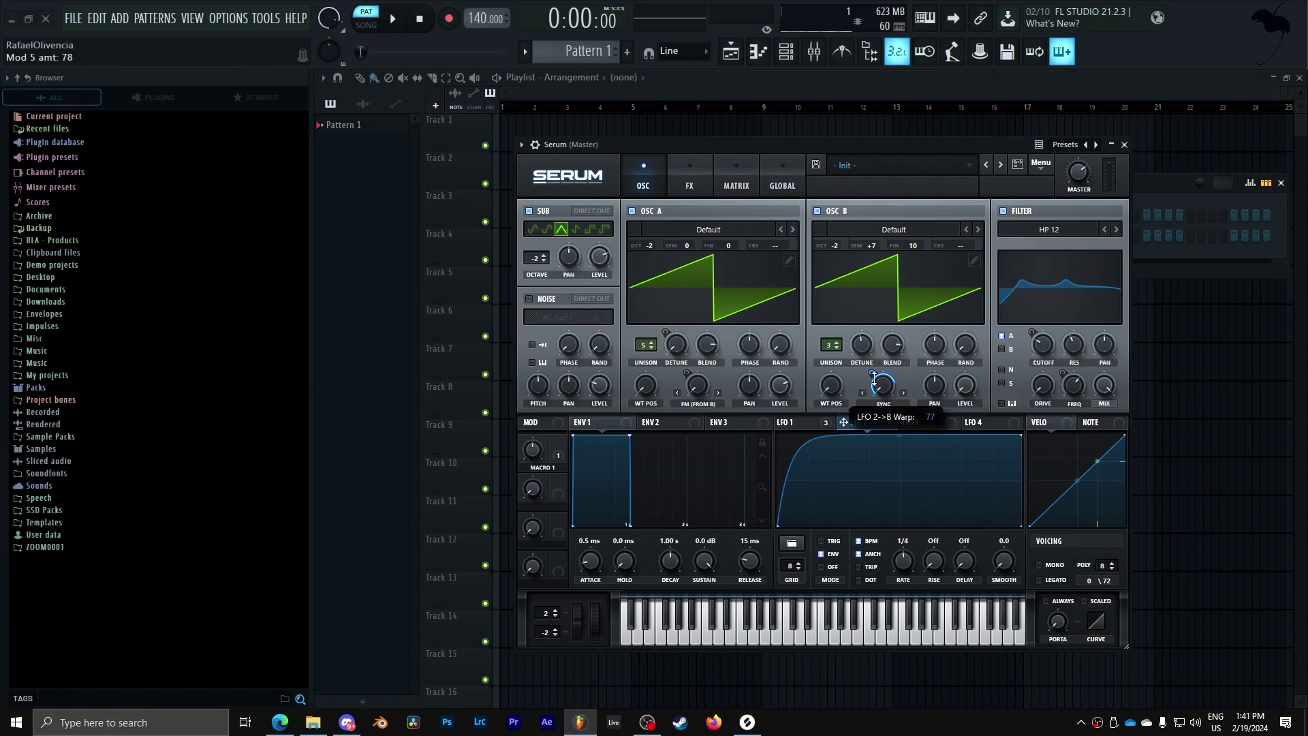
{"action": "key", "text": "g"}
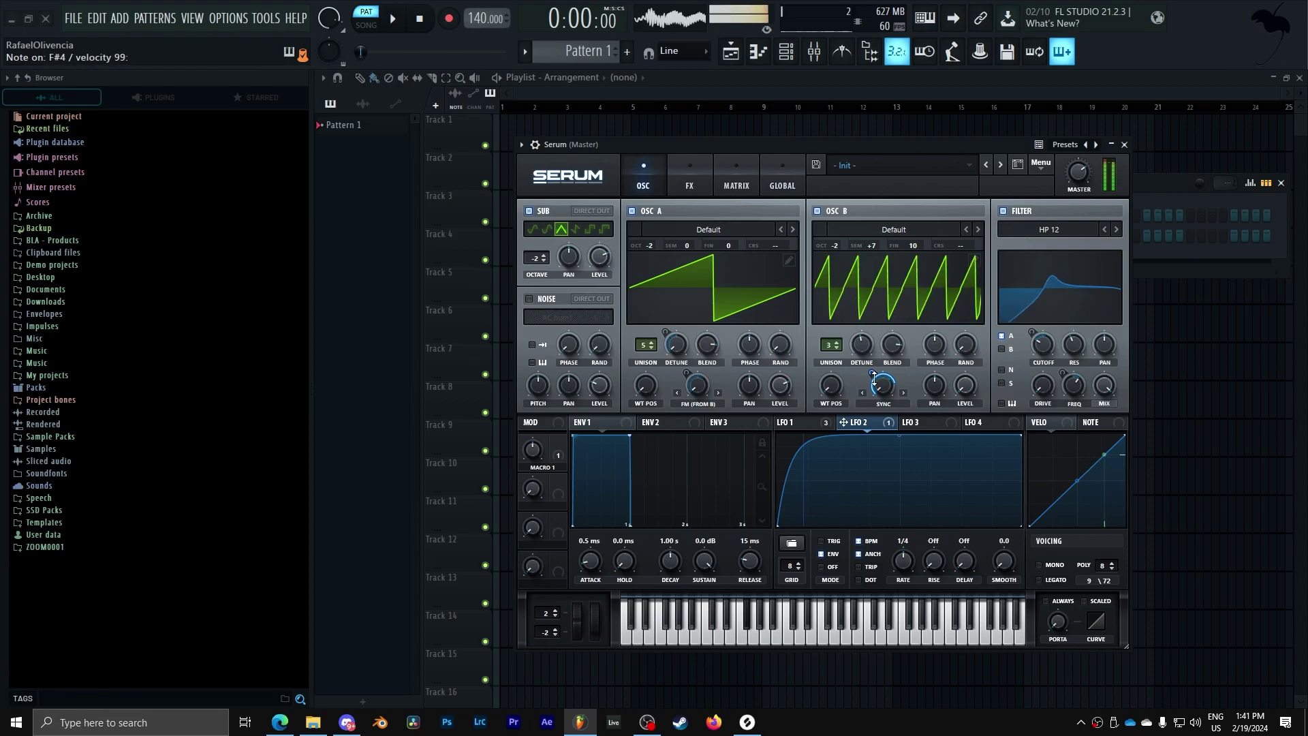
{"action": "key", "text": "g"}
- Load the BrightWhite sample from the Analog category into the noise oscillator
{"action": "left_click", "coordinate": [567, 318]}
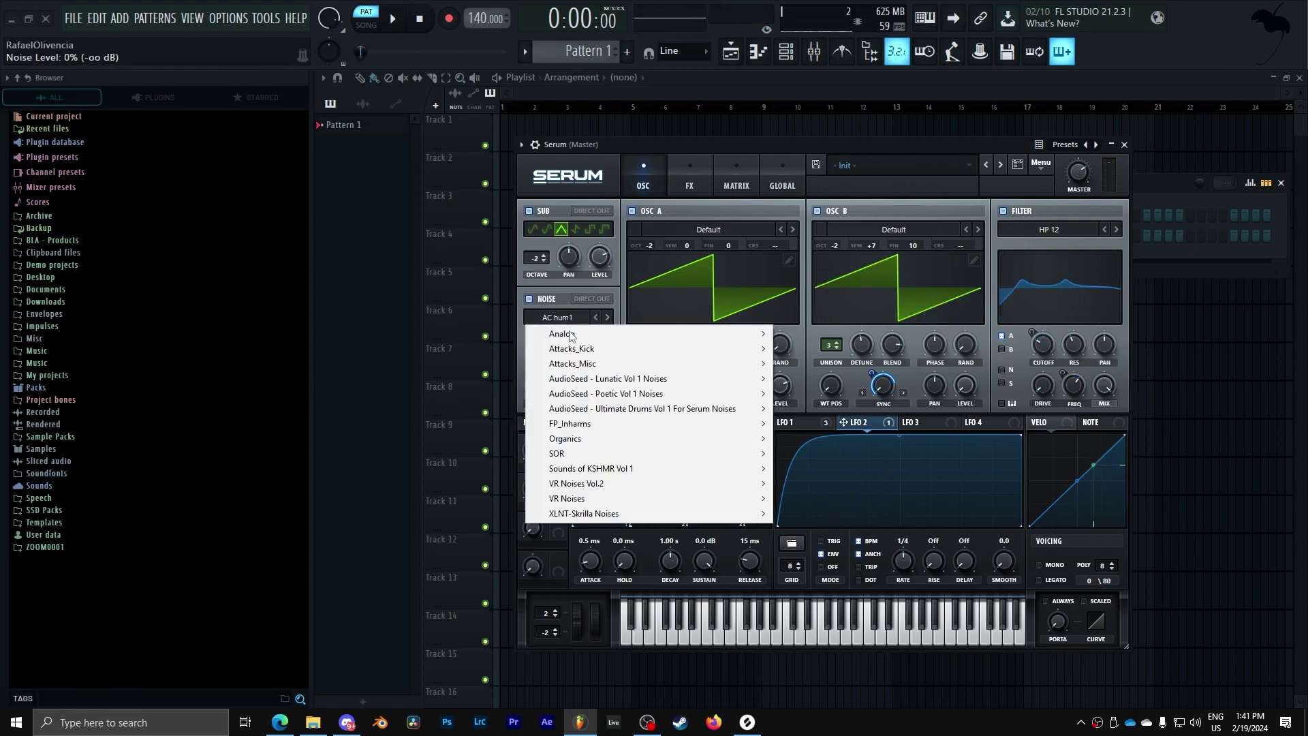
{"action": "mouse_move", "coordinate": [609, 332]}
{"action": "left_click", "coordinate": [815, 397]}
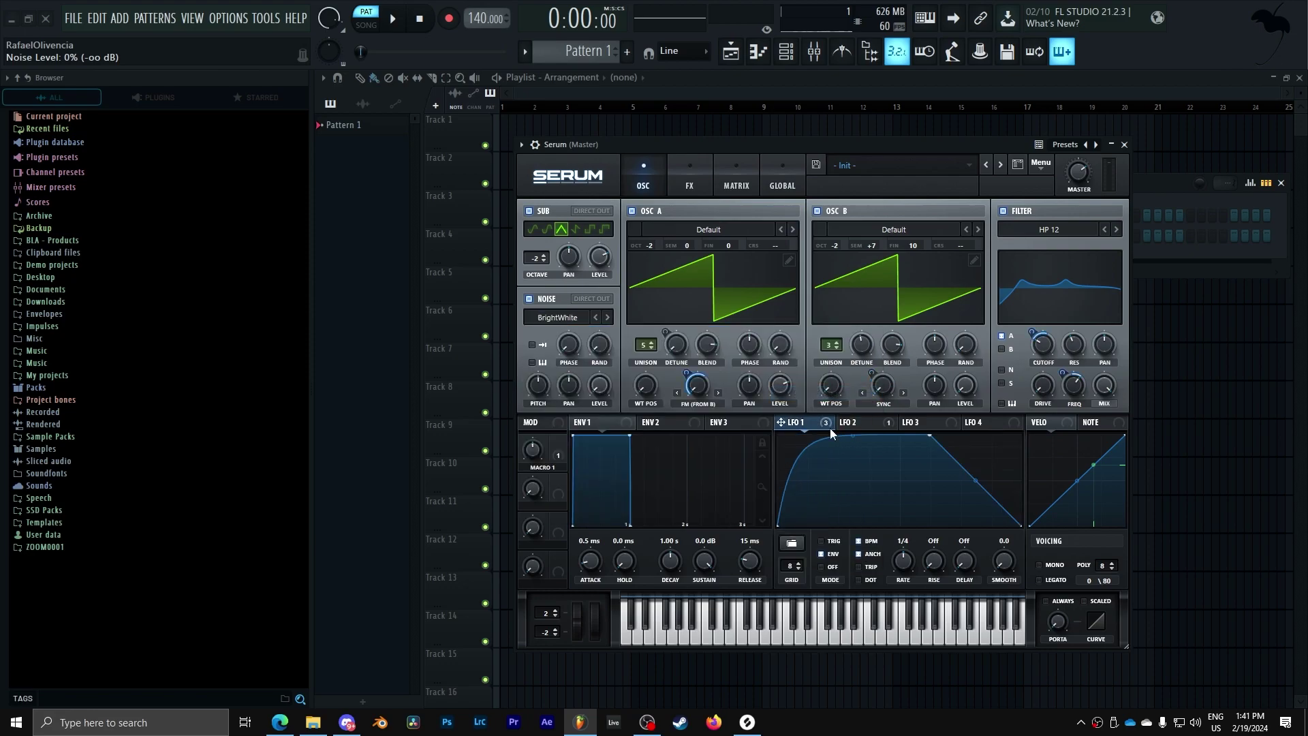
- Modulate the noise and sub levels with LFO 1 and route the noise oscillator through the filter
{"action": "left_click_drag", "start_coordinate": [598, 396], "coordinate": [591, 421]}
{"action": "key", "text": "g"}
{"action": "left_click", "coordinate": [1001, 370]}
{"action": "left_click", "coordinate": [1002, 370]}
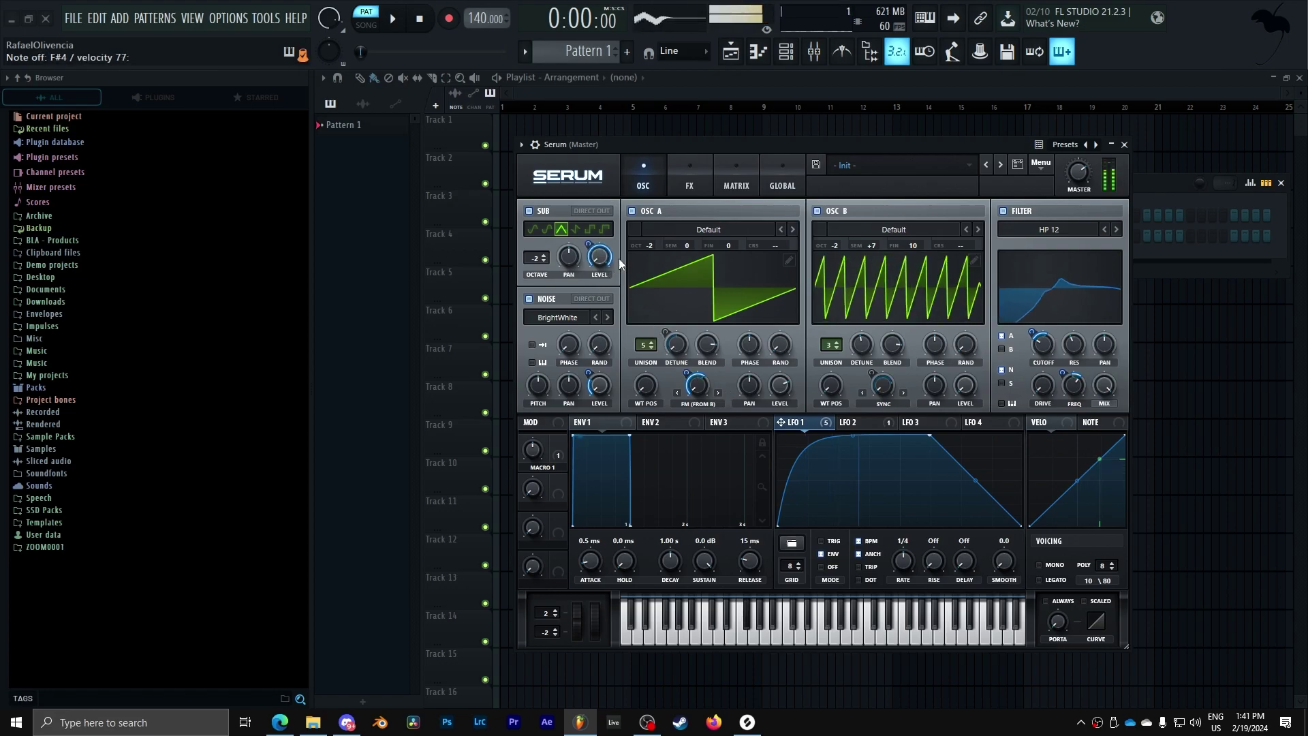
- Enable the Compressor effect in multiband mode and lower its threshold
{"action": "left_click", "coordinate": [689, 188]}
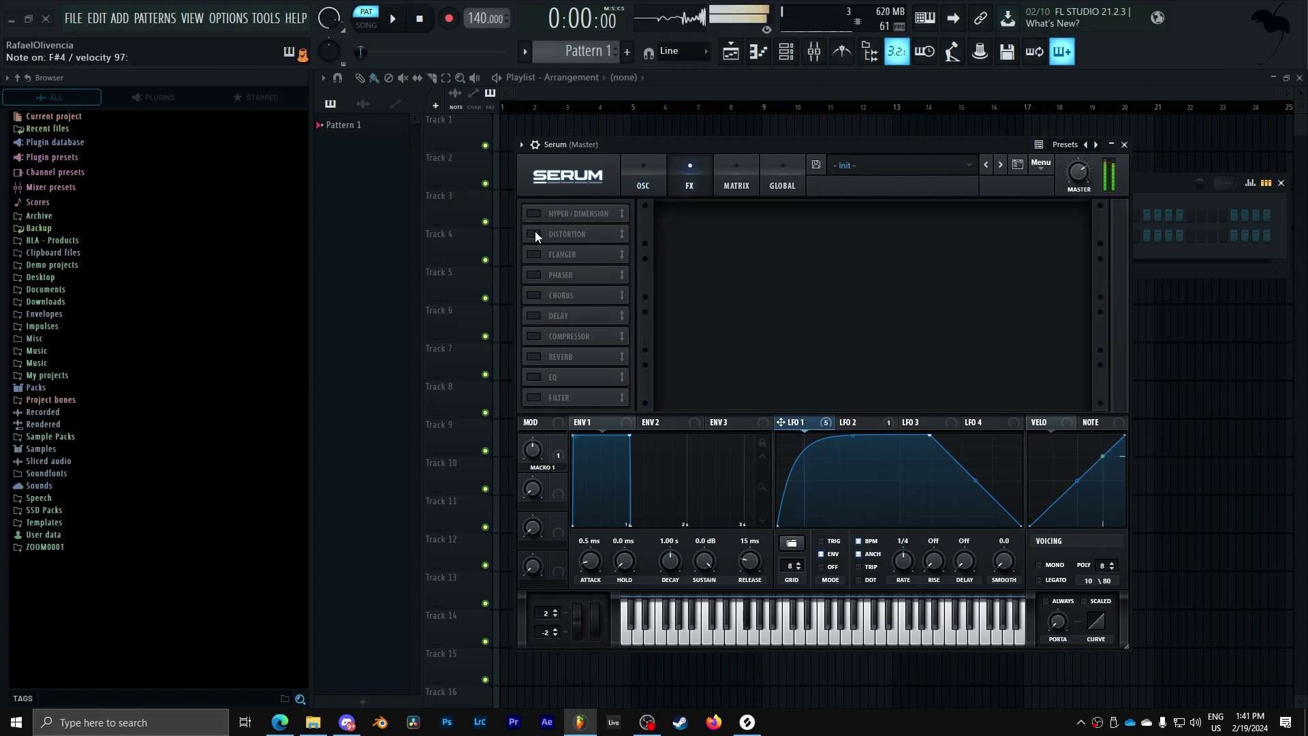
{"action": "left_click", "coordinate": [533, 336]}
{"action": "left_click", "coordinate": [932, 240]}
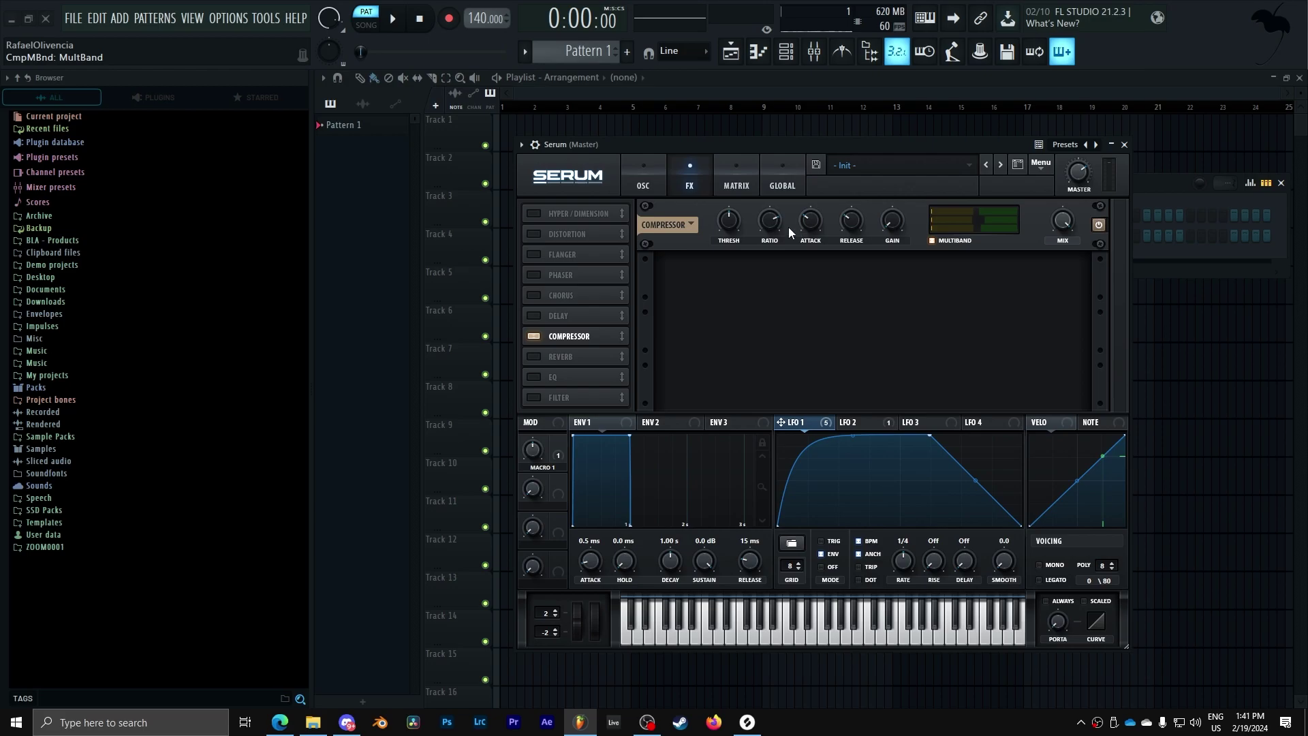
{"action": "mouse_move", "coordinate": [734, 228]}
{"action": "left_mouse_down"}
{"action": "mouse_move", "coordinate": [732, 244]}
{"action": "mouse_move", "coordinate": [731, 224]}
{"action": "left_mouse_up"}
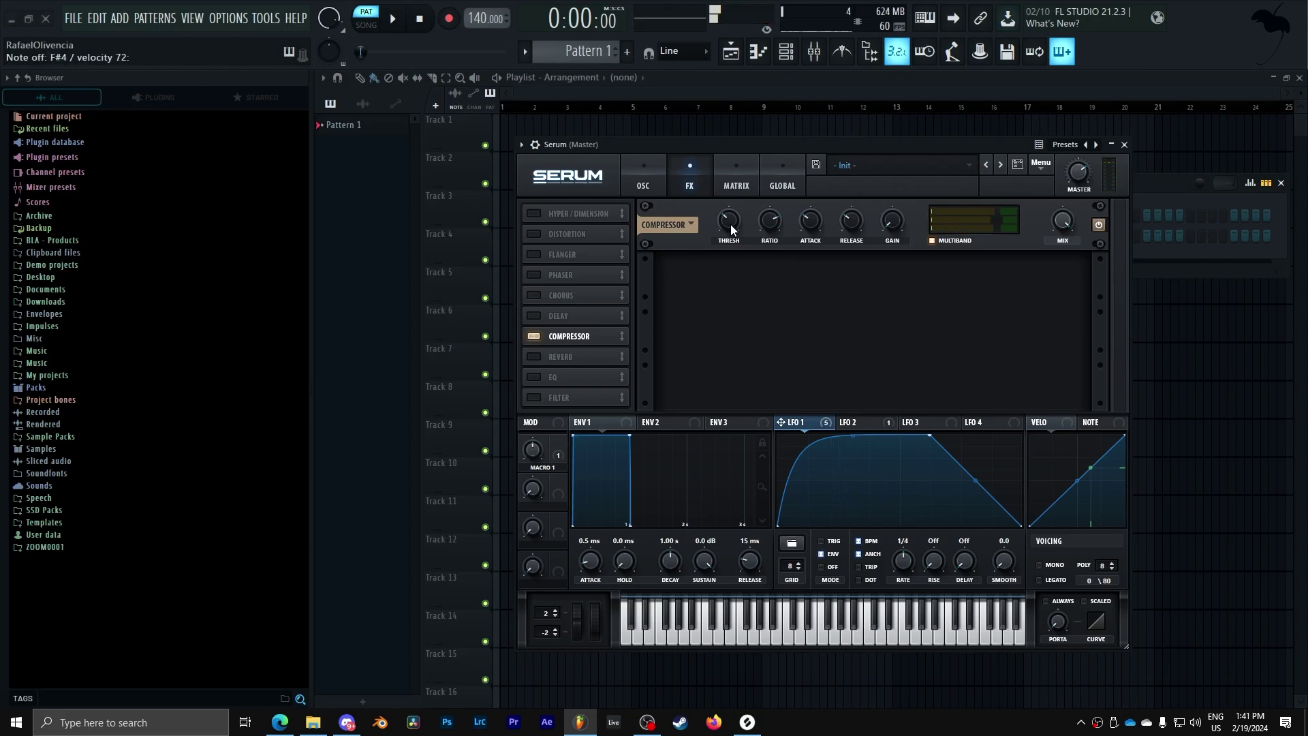
- Move the Compressor to the start of the effects chain and enable Tube Distortion with adjusted drive
{"action": "left_click_drag", "start_coordinate": [582, 342], "coordinate": [583, 217]}
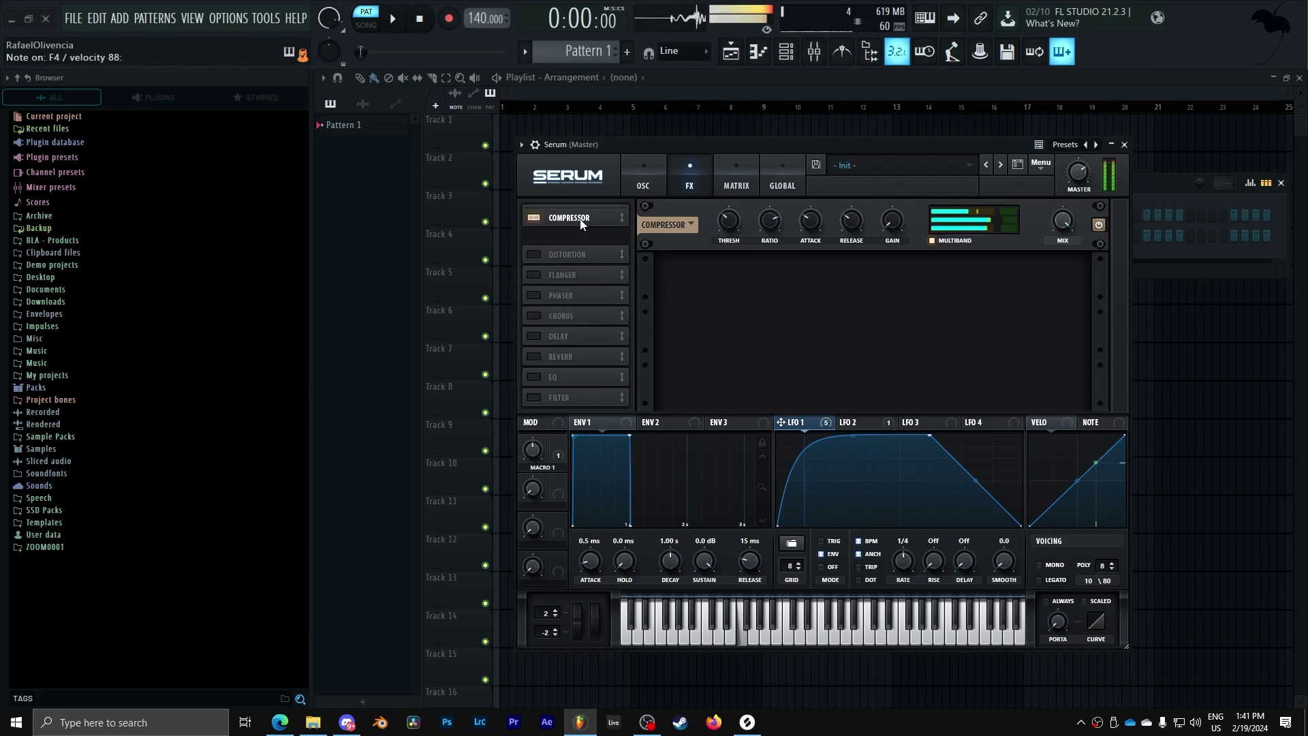
{"action": "left_click", "coordinate": [533, 255]}
{"action": "mouse_move", "coordinate": [964, 272]}
{"action": "left_mouse_down"}
{"action": "mouse_move", "coordinate": [972, 222]}
{"action": "mouse_move", "coordinate": [972, 281]}
{"action": "left_mouse_up"}
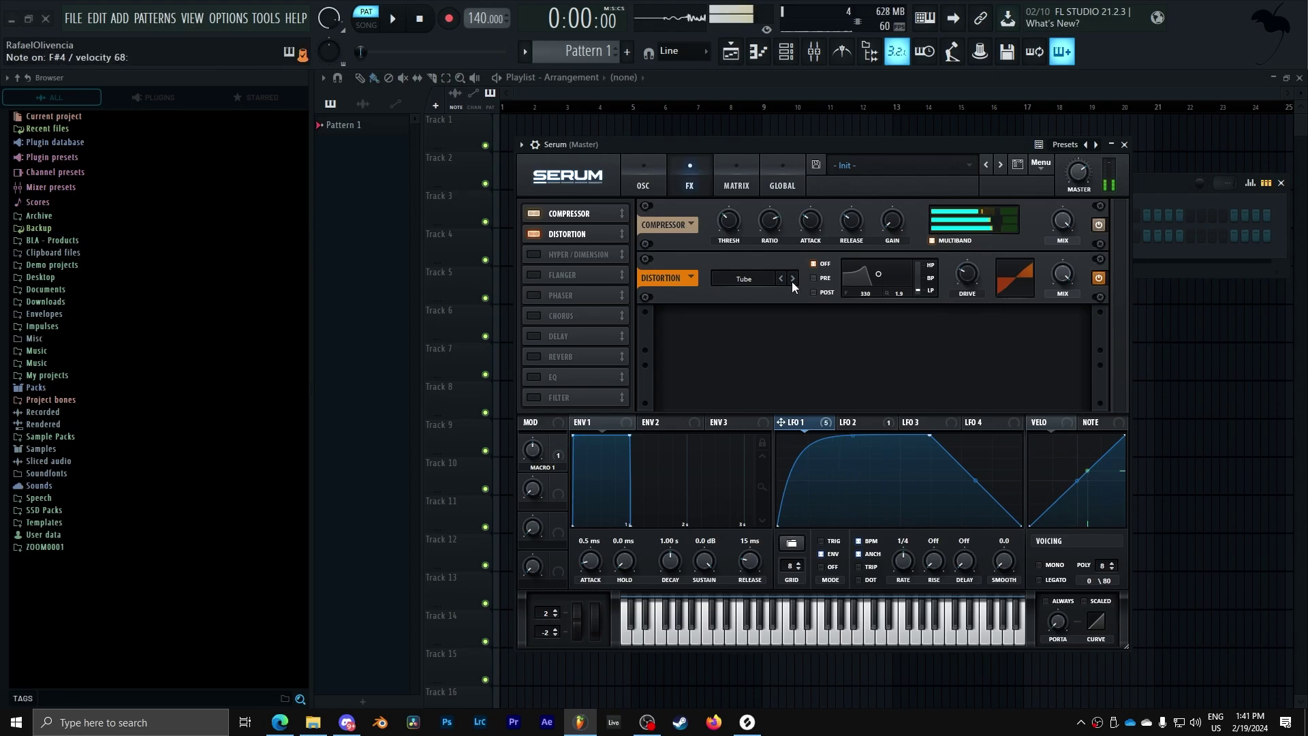
- Reshape LFO 1 so its falling slope reaches zero before the end of the cycle
{"action": "left_click", "coordinate": [646, 184]}
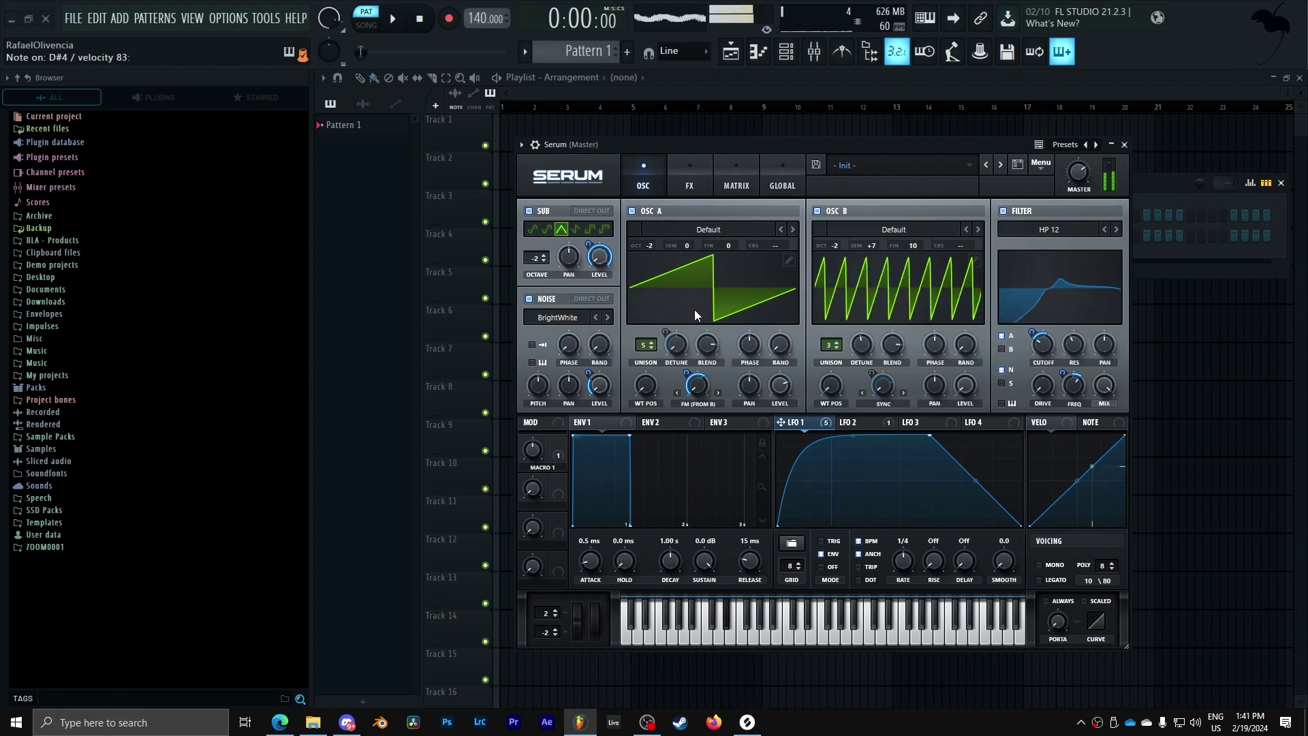
{"action": "left_click_drag", "start_coordinate": [930, 436], "coordinate": [963, 387]}
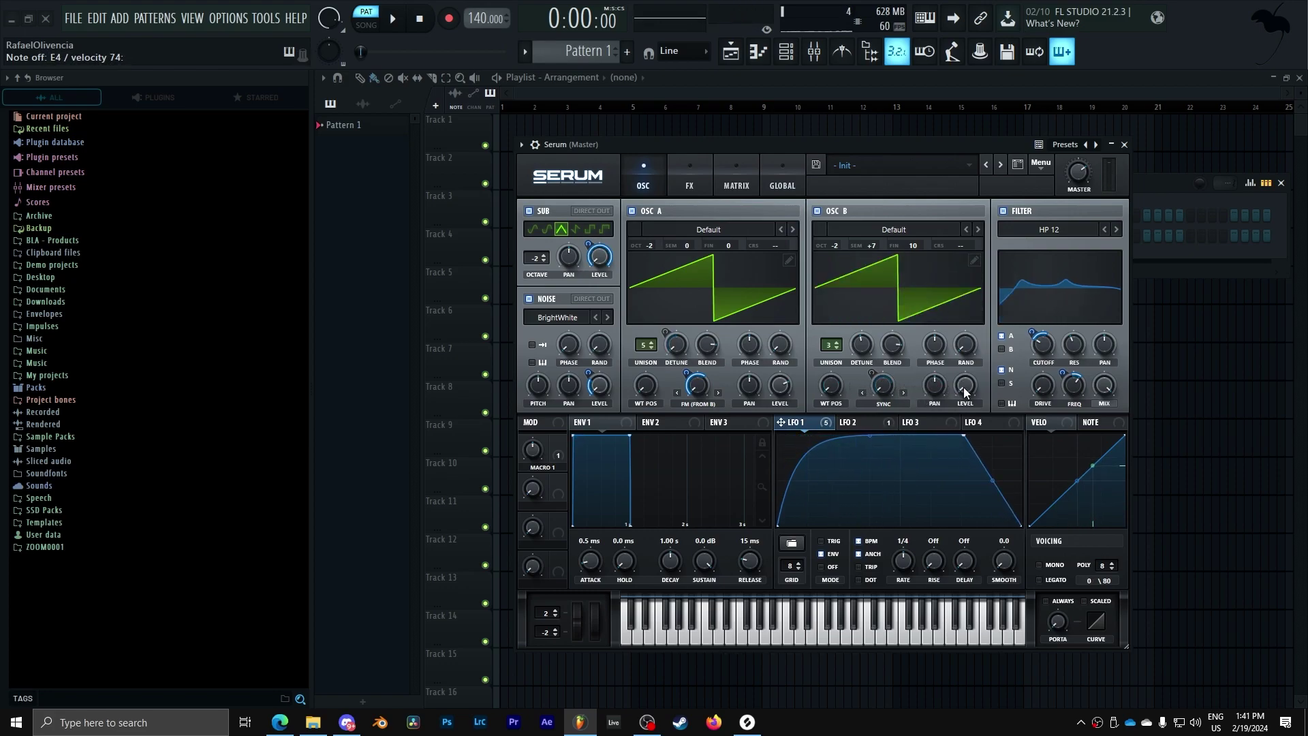
{"action": "left_click_drag", "start_coordinate": [967, 444], "coordinate": [878, 405]}
{"action": "double_click", "coordinate": [987, 527]}
{"action": "left_click_drag", "start_coordinate": [987, 534], "coordinate": [992, 545]}
{"action": "left_click_drag", "start_coordinate": [887, 437], "coordinate": [930, 434]}
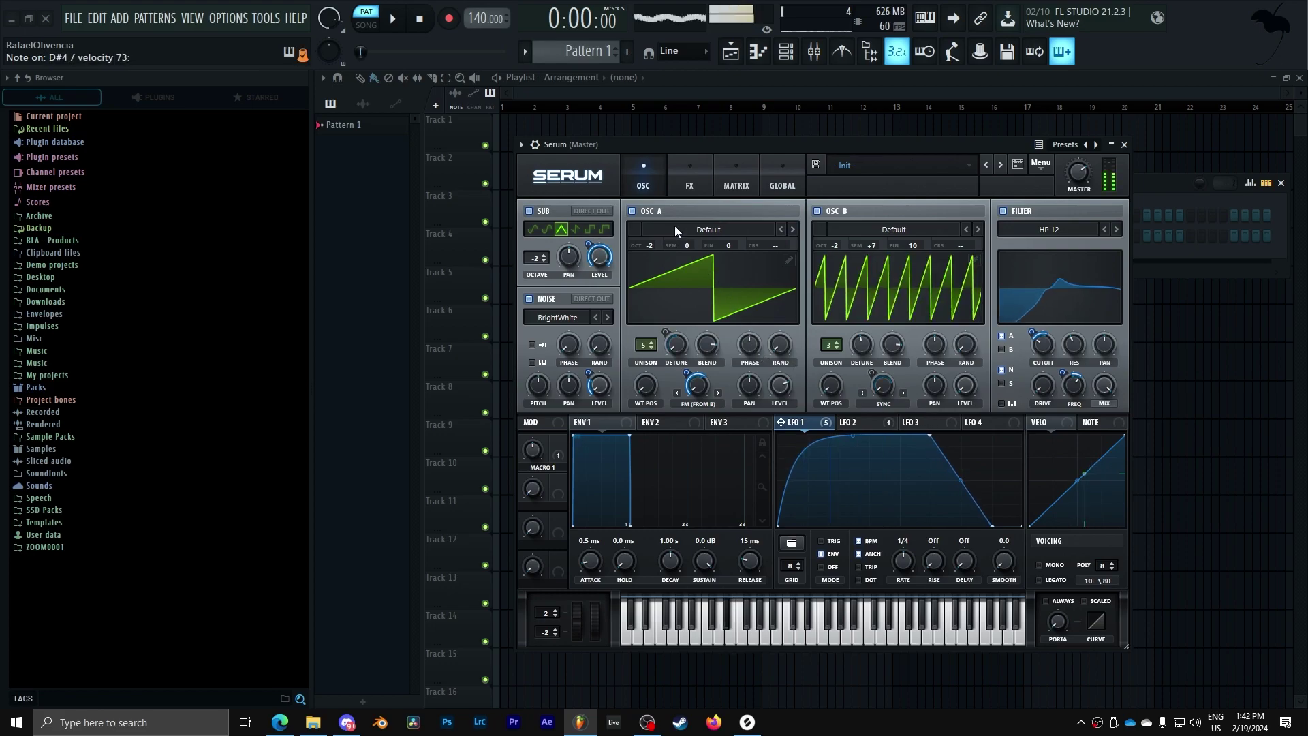
- Set oscillator B's semitone offset to 0 and raise LFO 2's modulation amount on its Sync warp
{"action": "left_click", "coordinate": [706, 174]}
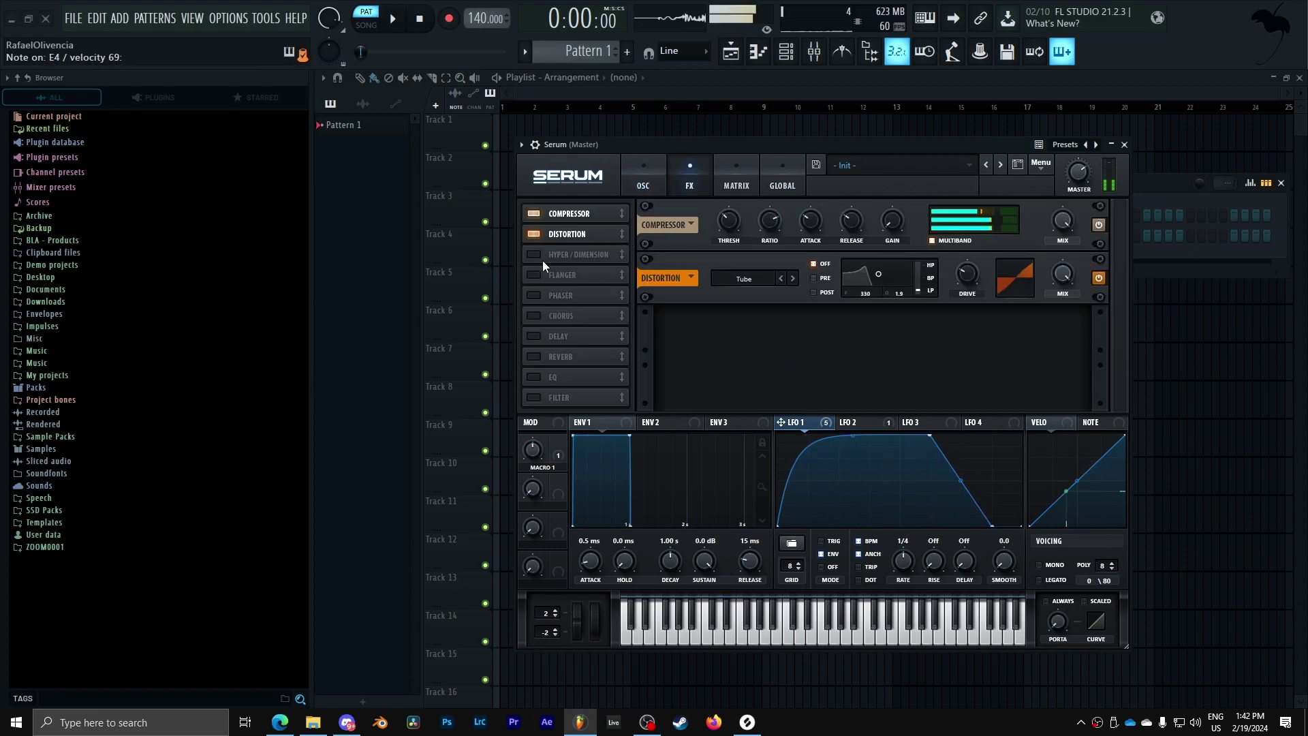
{"action": "left_click", "coordinate": [642, 181]}
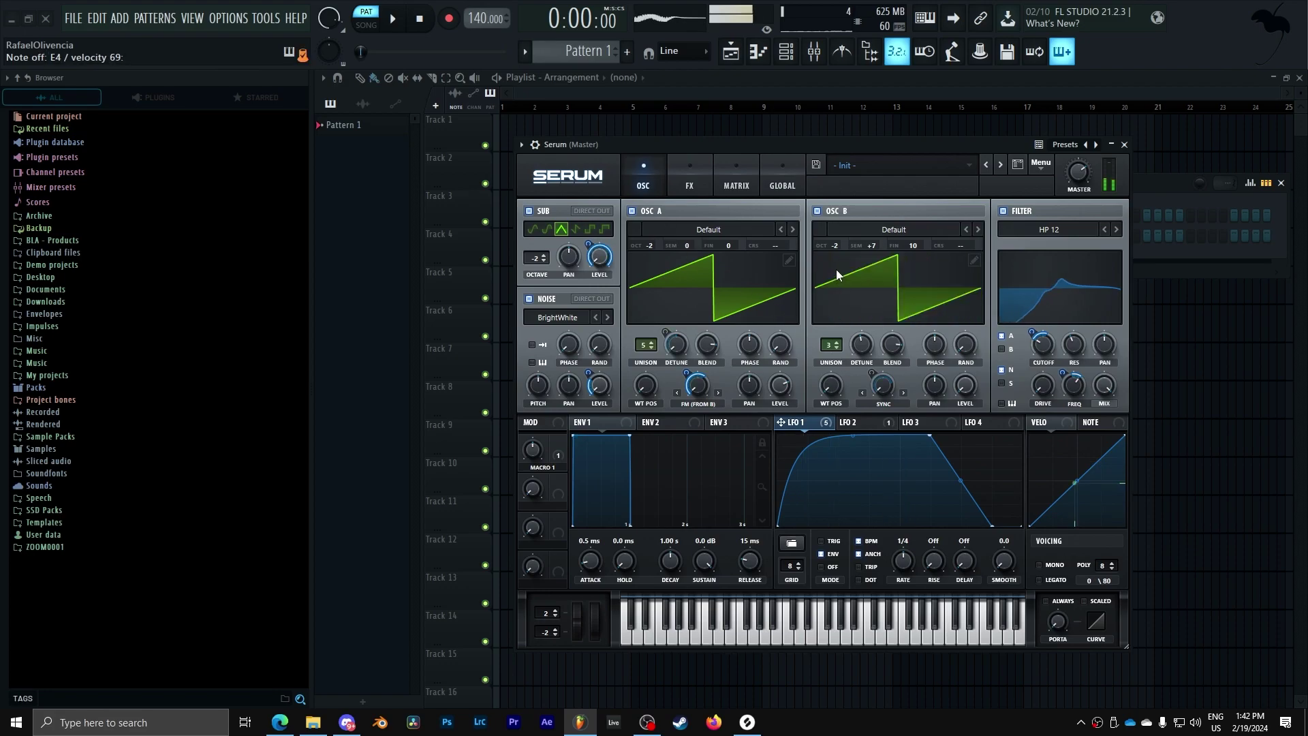
{"action": "left_click_drag", "start_coordinate": [874, 246], "coordinate": [880, 298]}
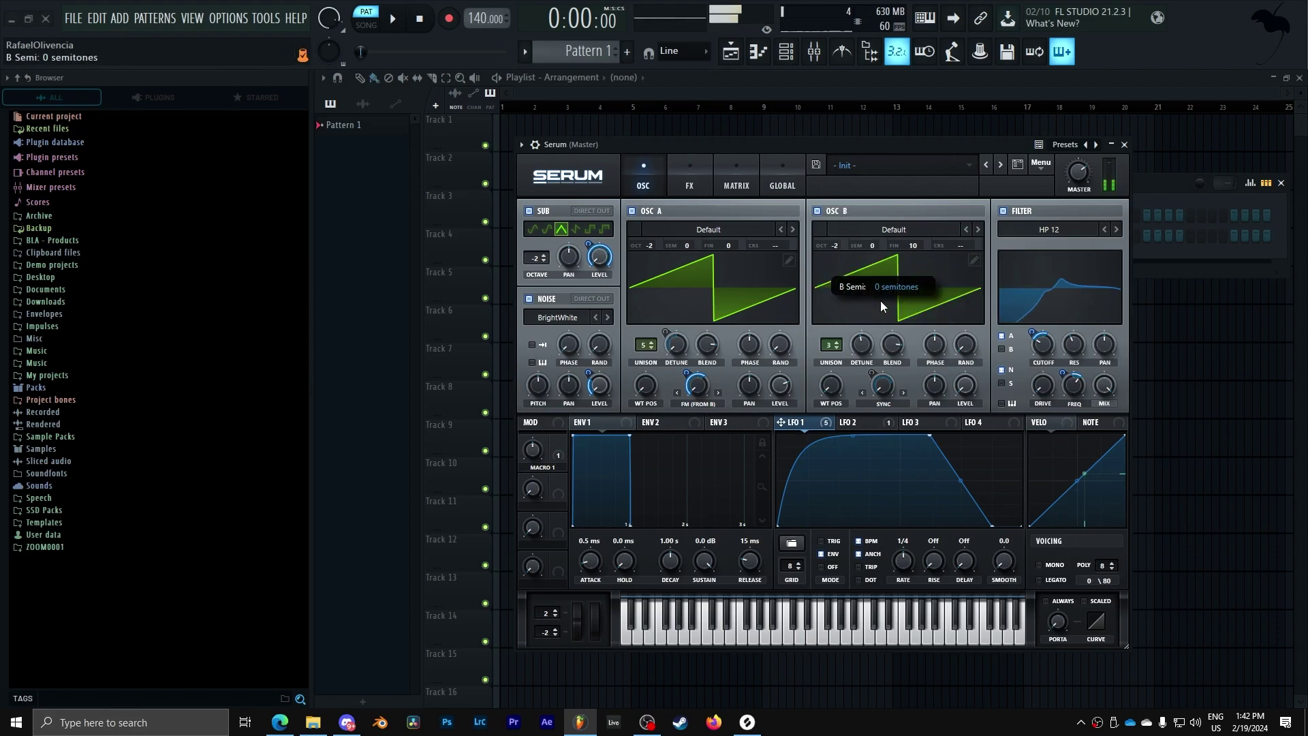
{"action": "left_click", "coordinate": [846, 426]}
{"action": "mouse_move", "coordinate": [873, 368]}
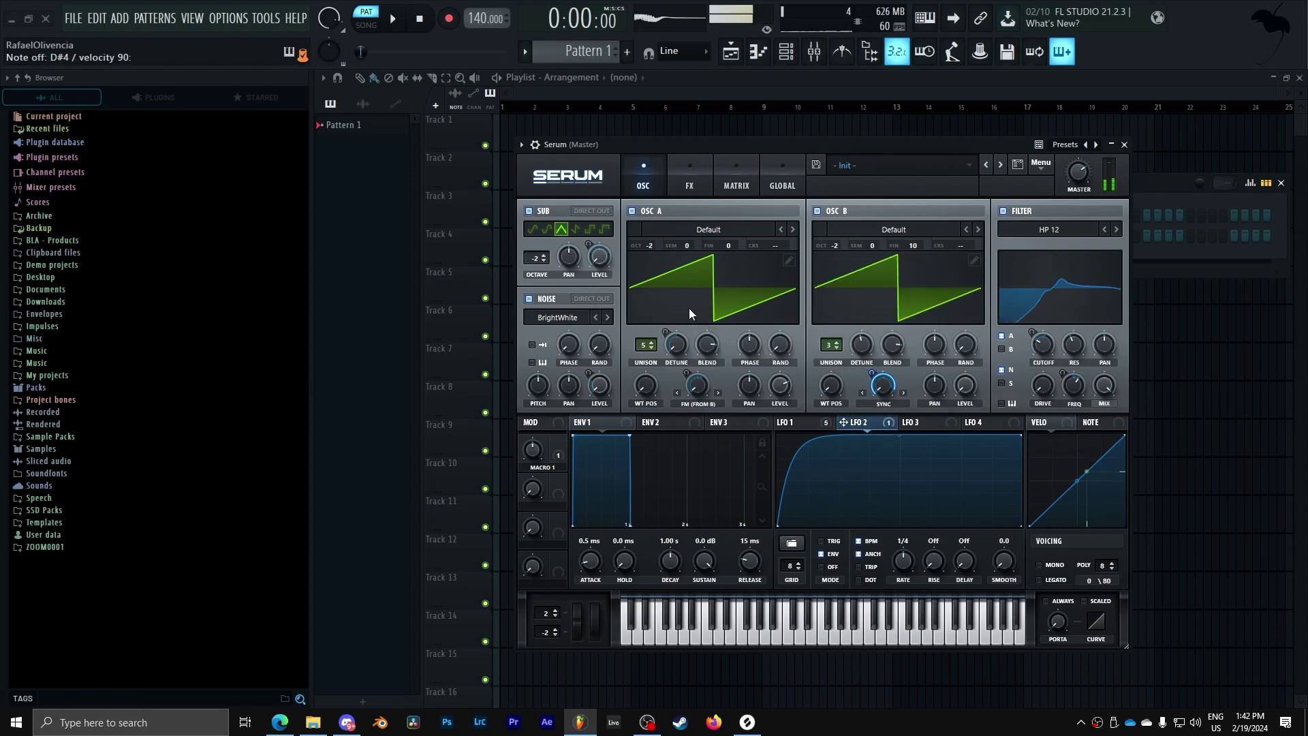
- Enable the MG Low 6 Filter effect first in the chain, and modulate its cutoff and oscillator A's level with LFO 1
{"action": "left_click", "coordinate": [699, 192]}
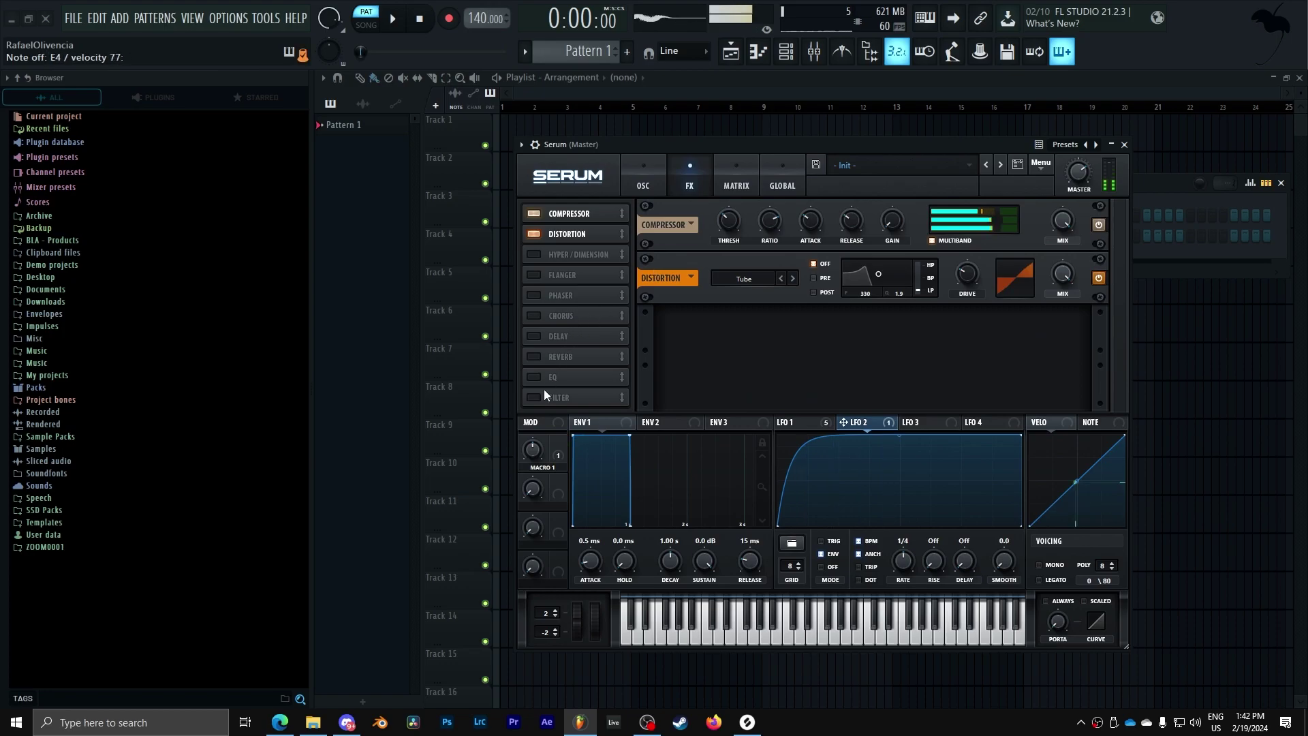
{"action": "left_click", "coordinate": [577, 397]}
{"action": "left_click_drag", "start_coordinate": [578, 397], "coordinate": [586, 208]}
{"action": "left_click_drag", "start_coordinate": [825, 424], "coordinate": [837, 225]}
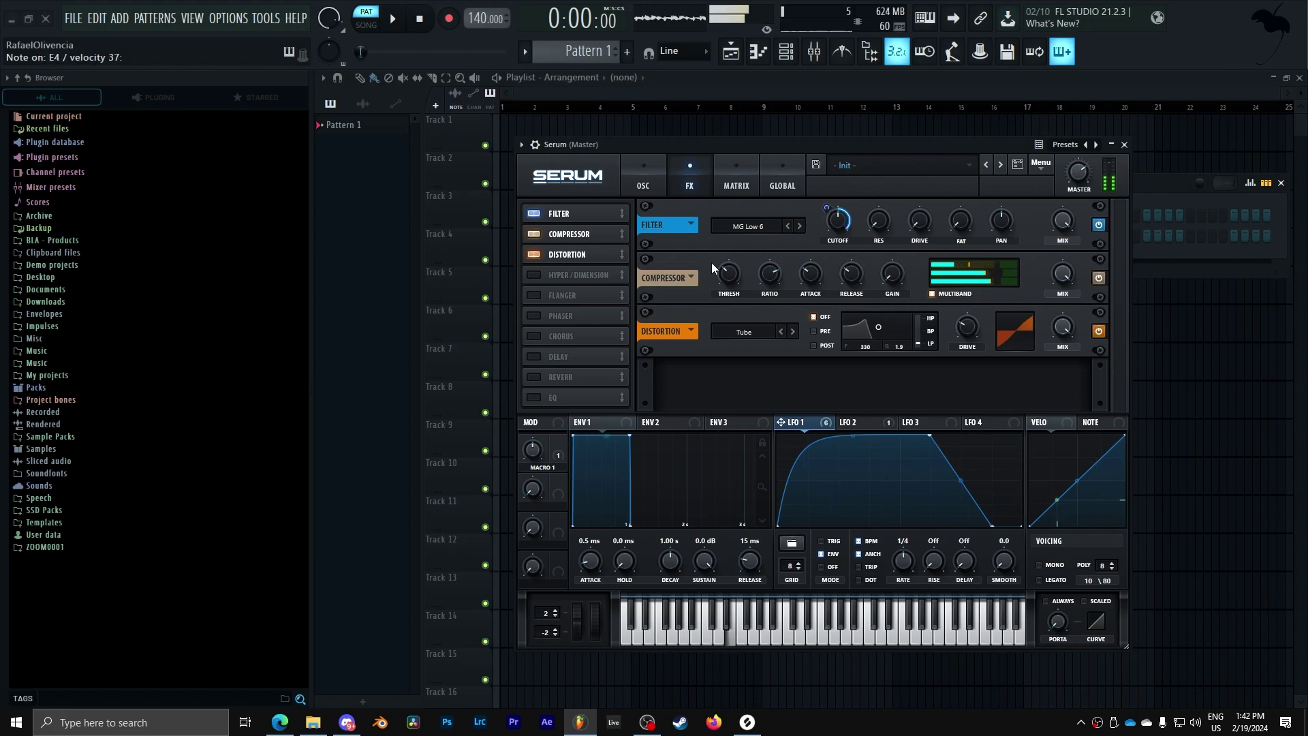
{"action": "left_click", "coordinate": [645, 178]}
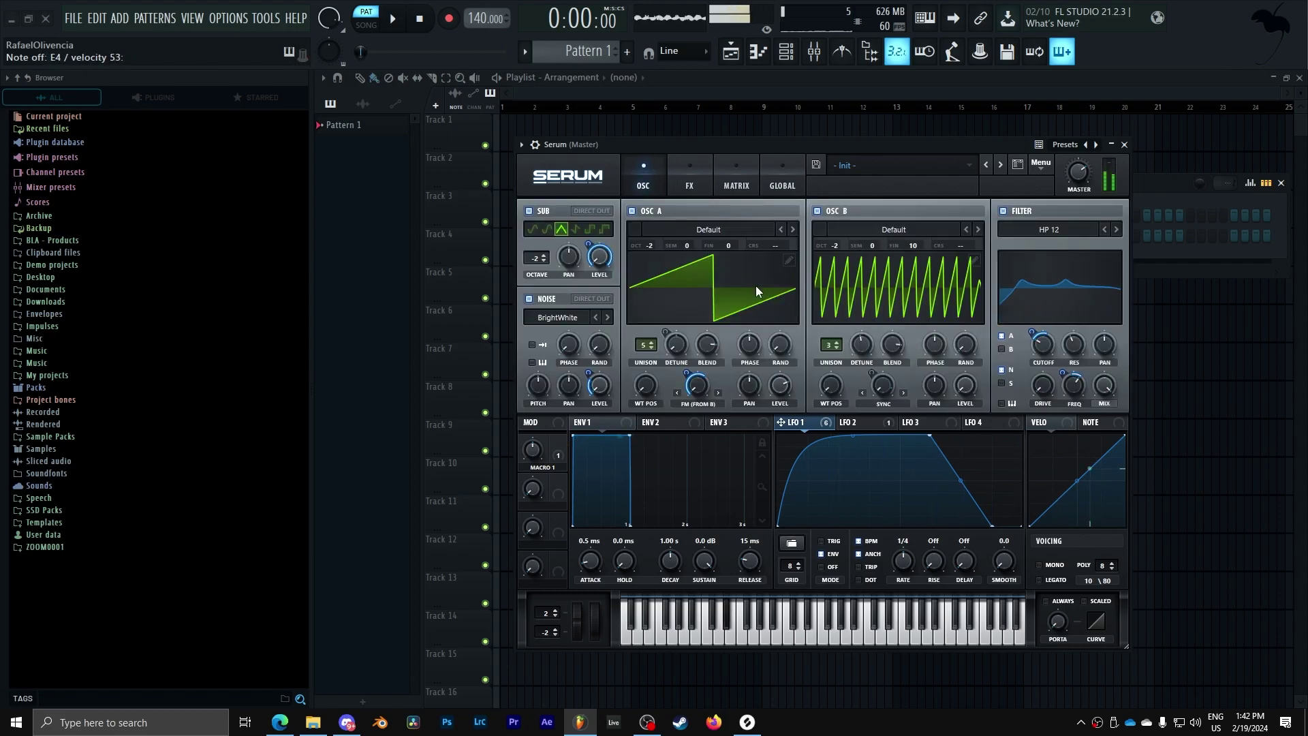
{"action": "left_click_drag", "start_coordinate": [781, 423], "coordinate": [777, 388]}
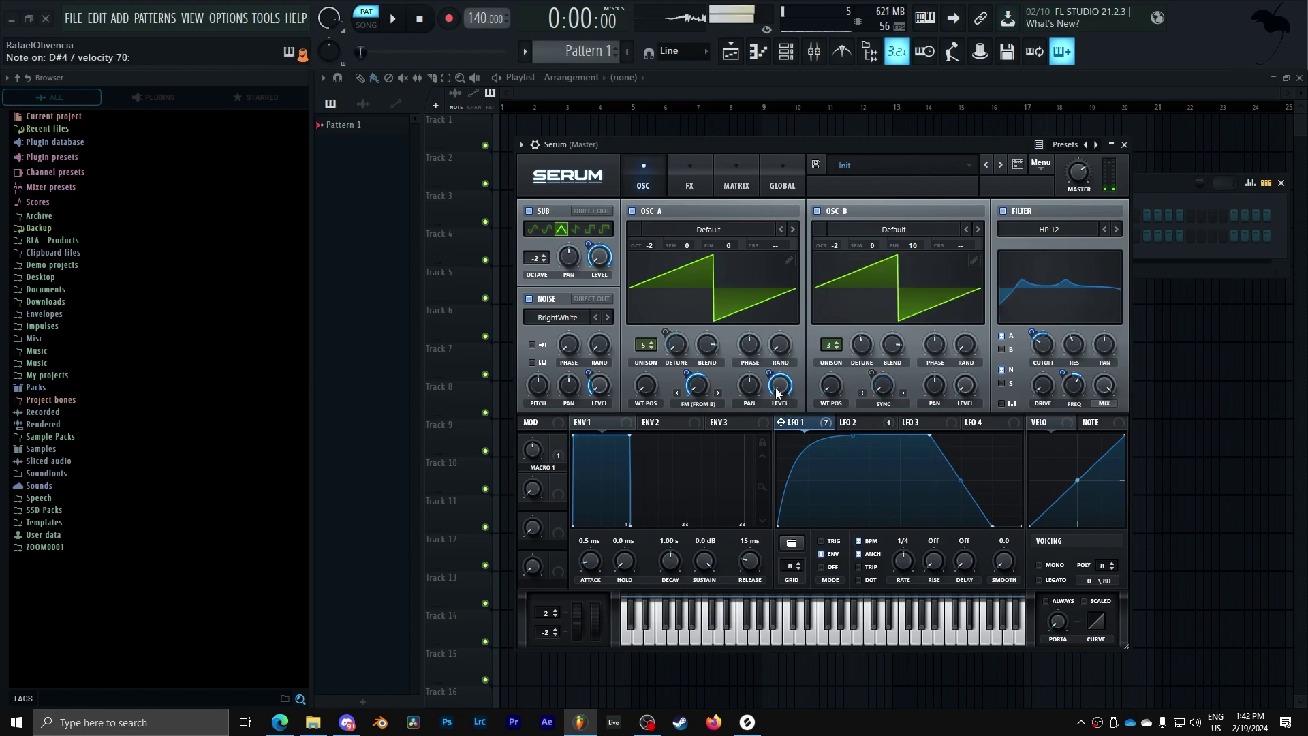
- Enable Hyper/Dimension with a reduced Dimension size and place it between the Filter and the Compressor
{"action": "left_click", "coordinate": [688, 185]}
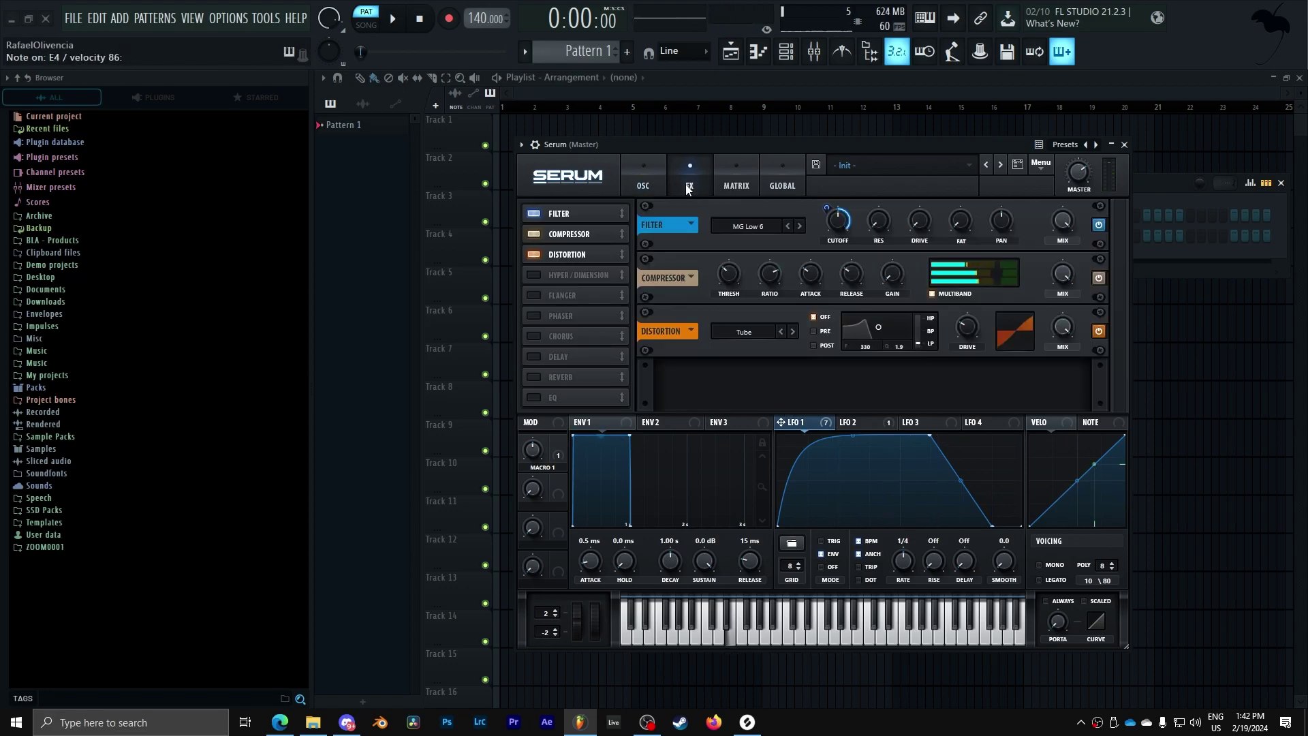
{"action": "left_click", "coordinate": [534, 275]}
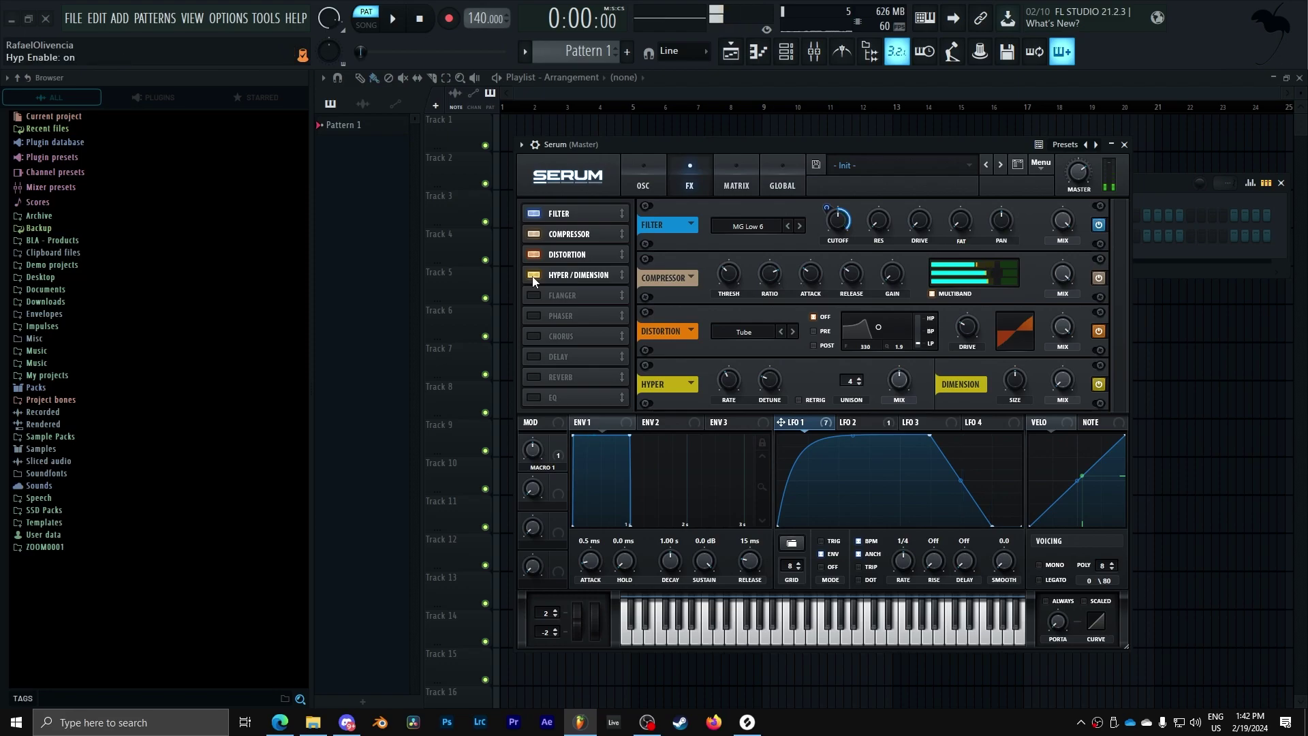
{"action": "left_click_drag", "start_coordinate": [1015, 380], "coordinate": [1001, 444]}
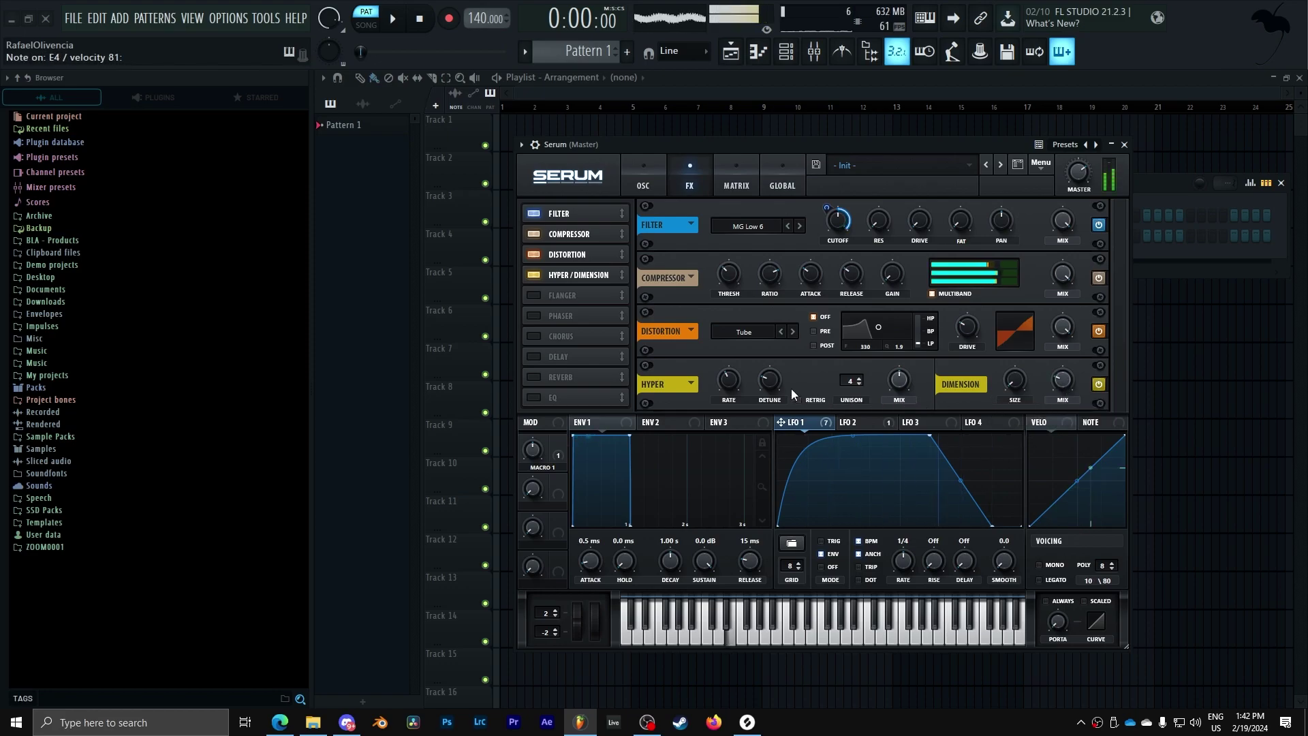
{"action": "left_click_drag", "start_coordinate": [576, 281], "coordinate": [655, 279]}
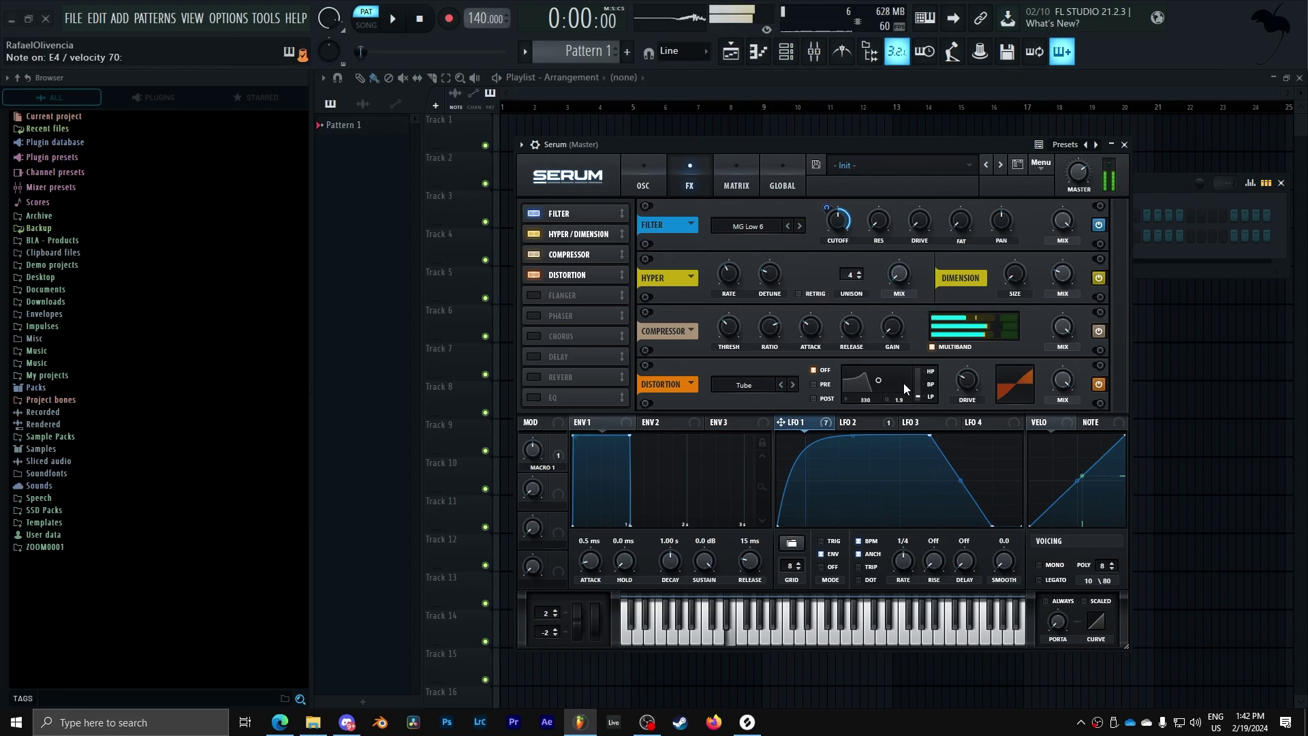
- Enable the EQ with a boosted low-band peak and modulate its frequency with LFO 1 at about 15
{"action": "left_click", "coordinate": [531, 398]}
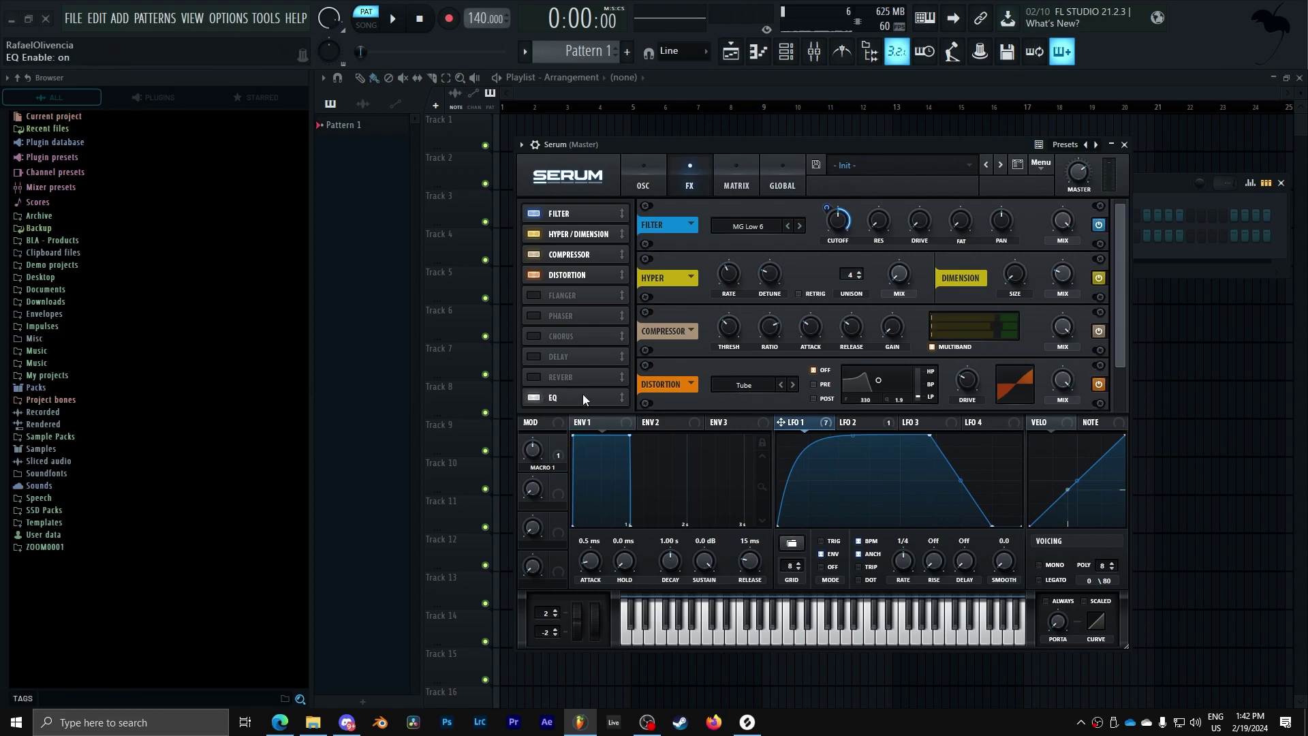
{"action": "left_click", "coordinate": [831, 384]}
{"action": "left_click_drag", "start_coordinate": [799, 388], "coordinate": [803, 366]}
{"action": "left_click_drag", "start_coordinate": [724, 379], "coordinate": [723, 413]}
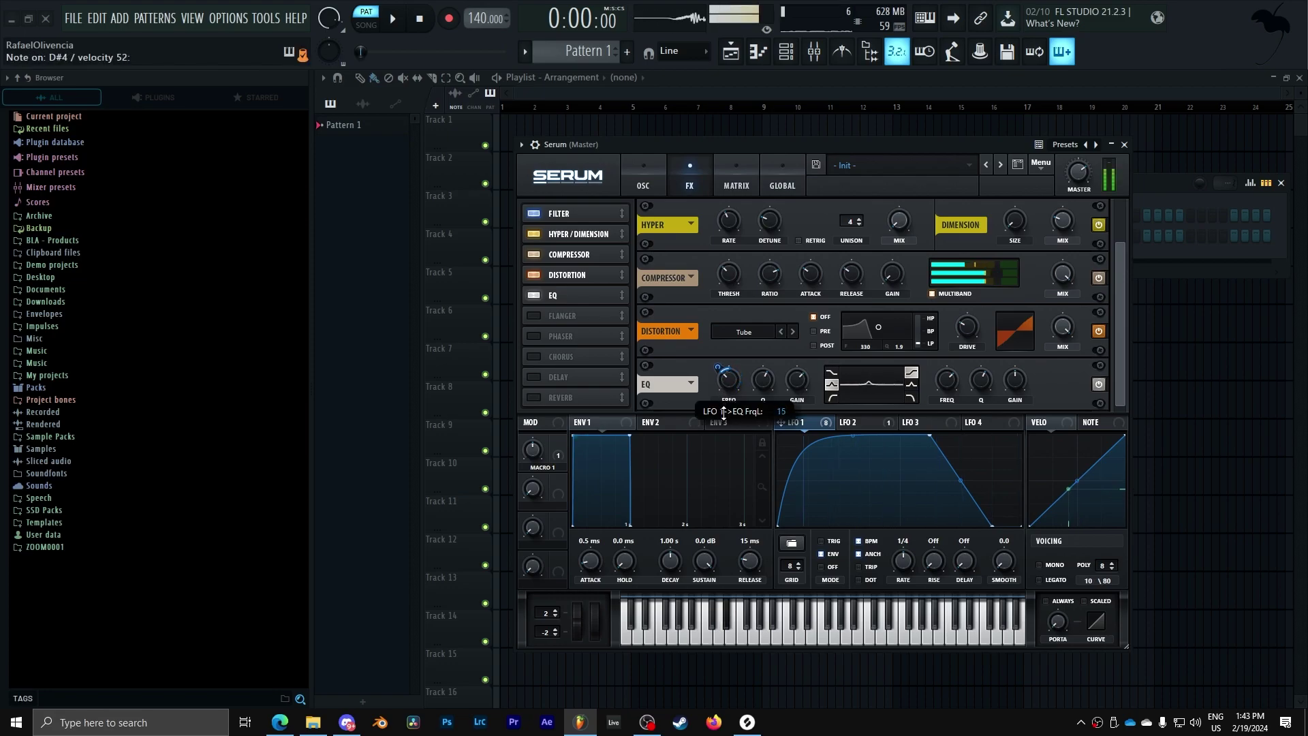
- Move the EQ ahead of the Distortion and set its high band to Peak with LFO 1 modulating the frequency
{"action": "left_click_drag", "start_coordinate": [552, 295], "coordinate": [553, 275]}
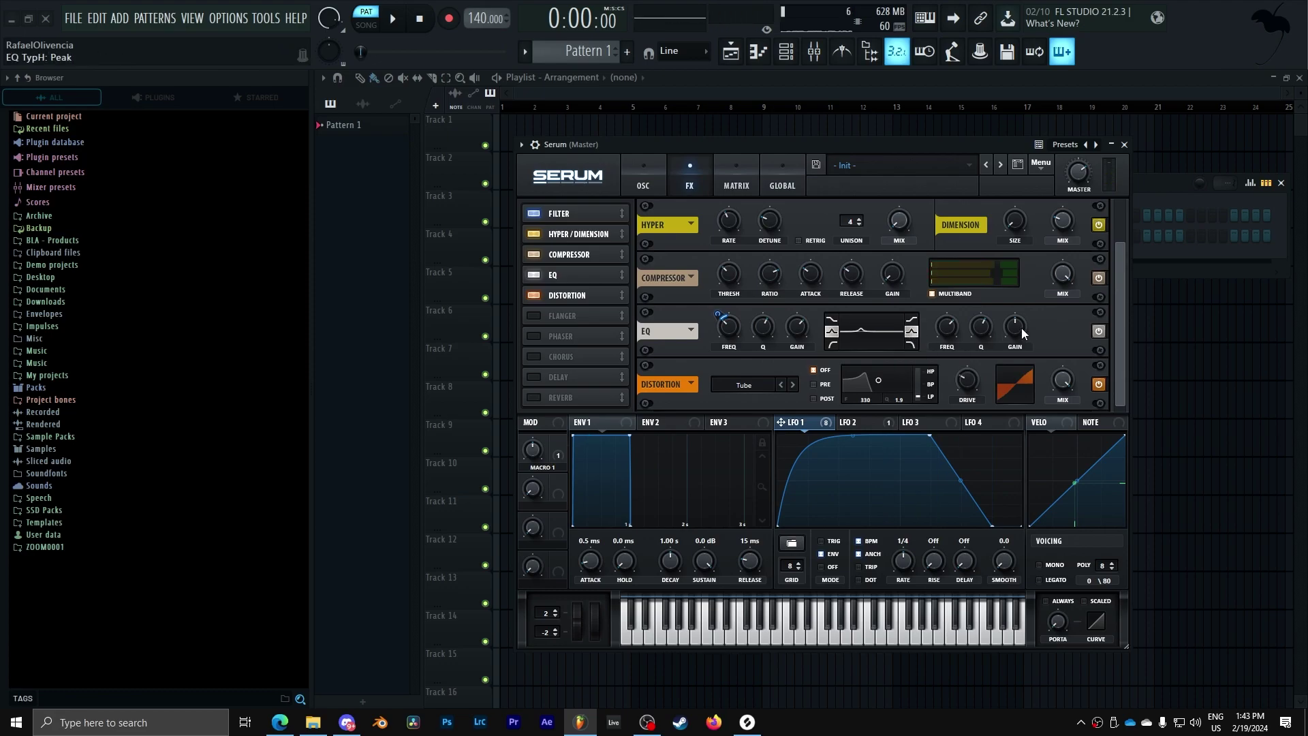
{"action": "left_click_drag", "start_coordinate": [781, 422], "coordinate": [953, 343]}
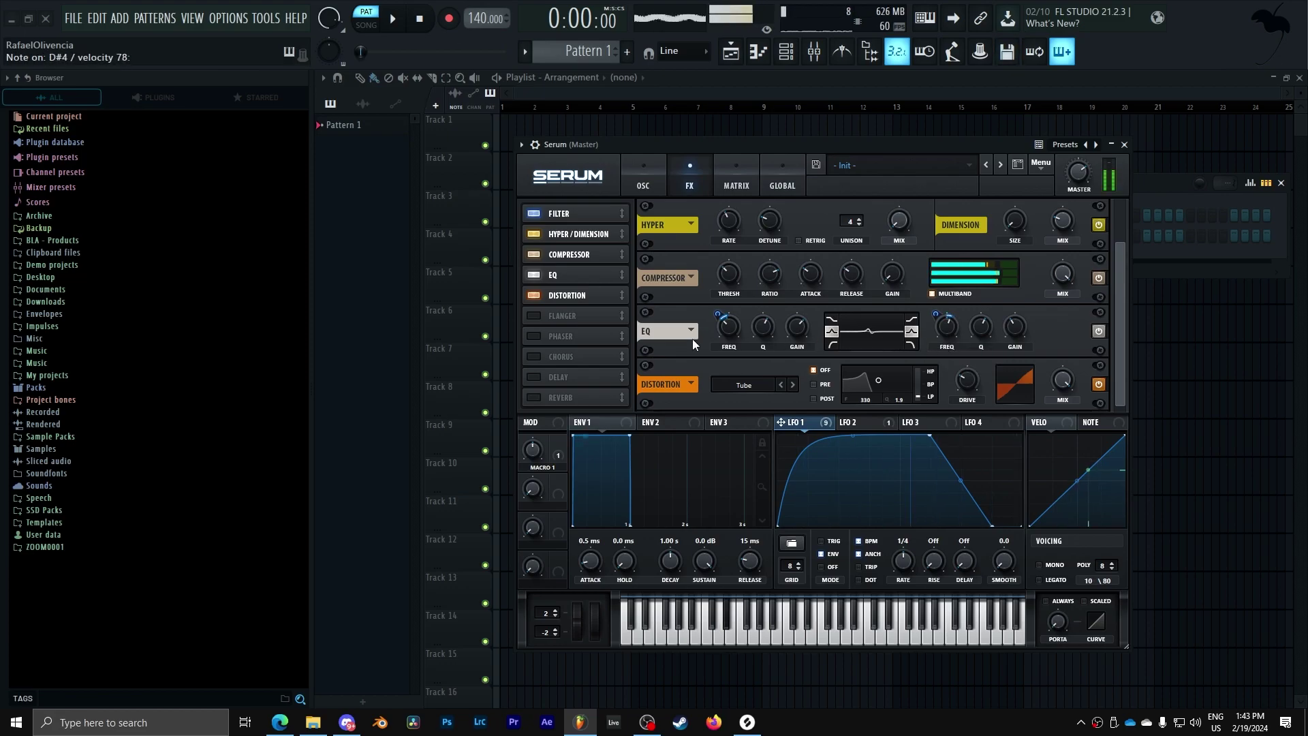
- Increase the drive of the Filter effect
{"action": "left_click", "coordinate": [582, 213]}
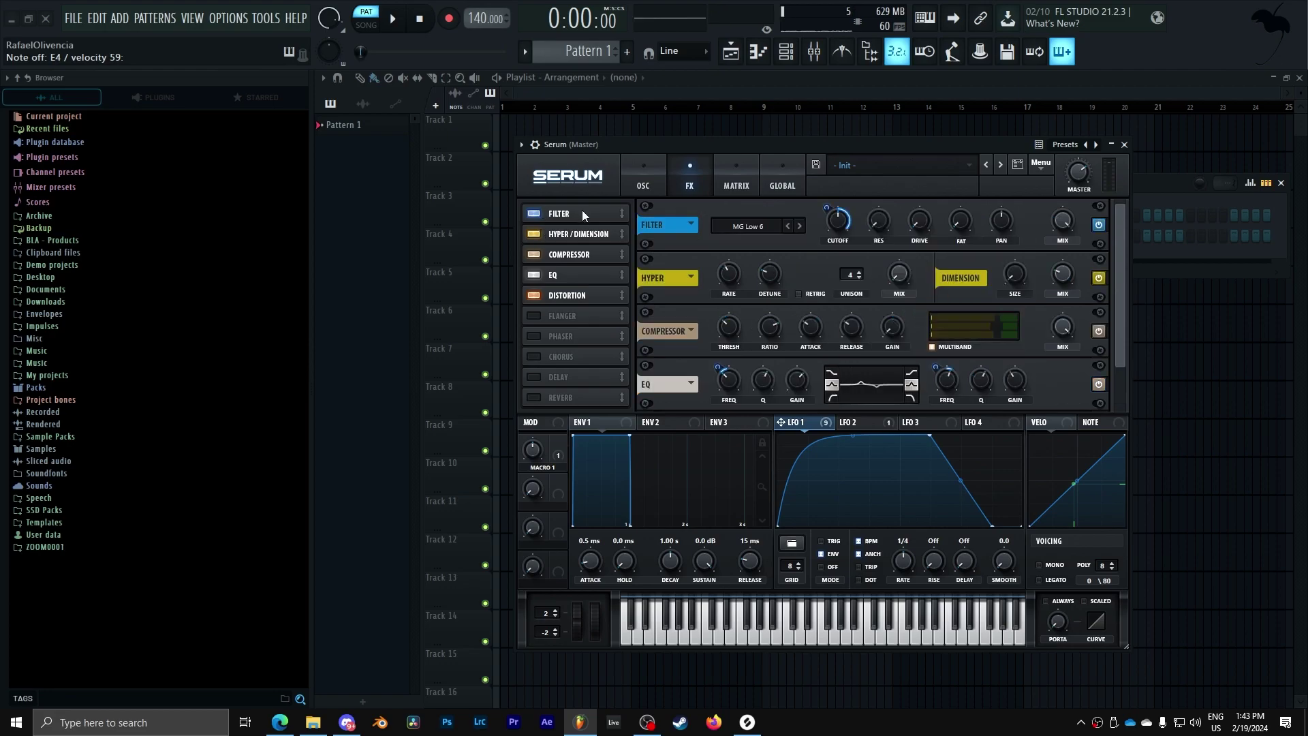
{"action": "left_click_drag", "start_coordinate": [923, 234], "coordinate": [927, 187]}
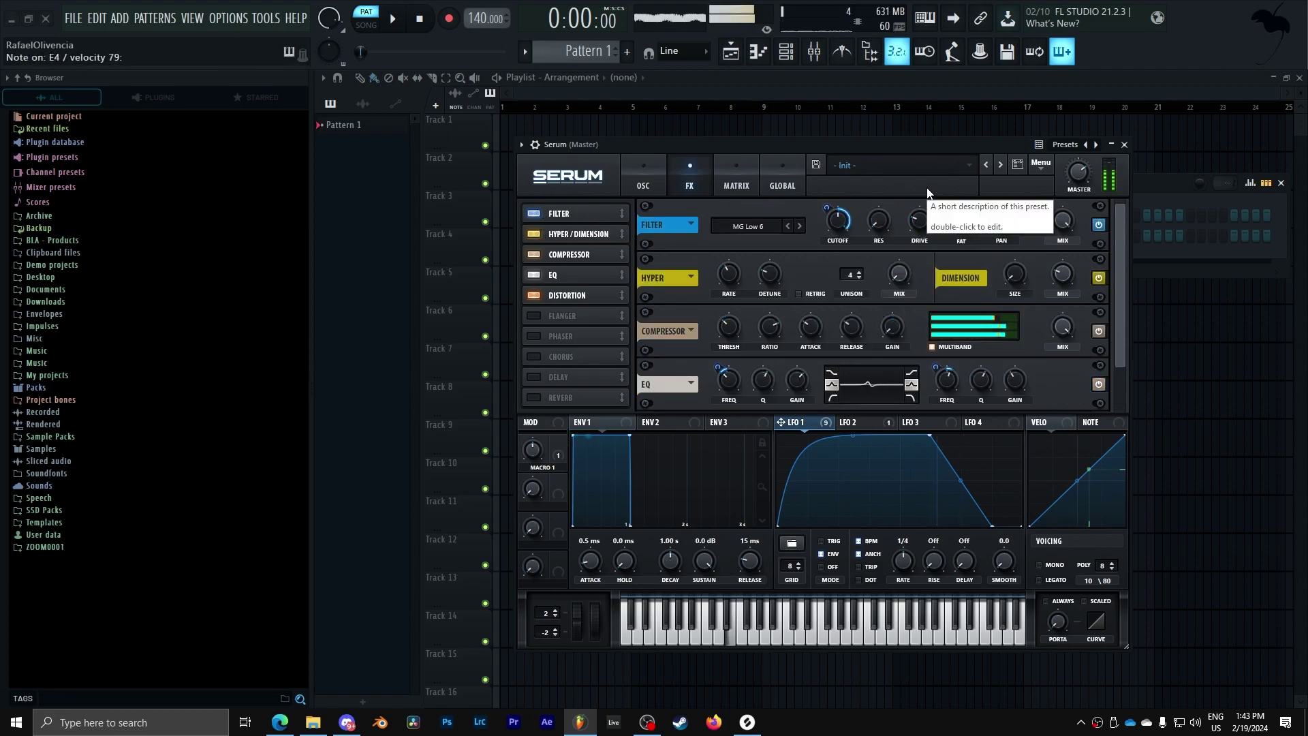
- Fine-tune Serum's master level and the LFO 1 modulation amount on Oscillator A's FM warp
{"action": "mouse_move", "coordinate": [1078, 169]}
{"action": "left_click_drag", "start_coordinate": [1079, 163], "coordinate": [1077, 155]}
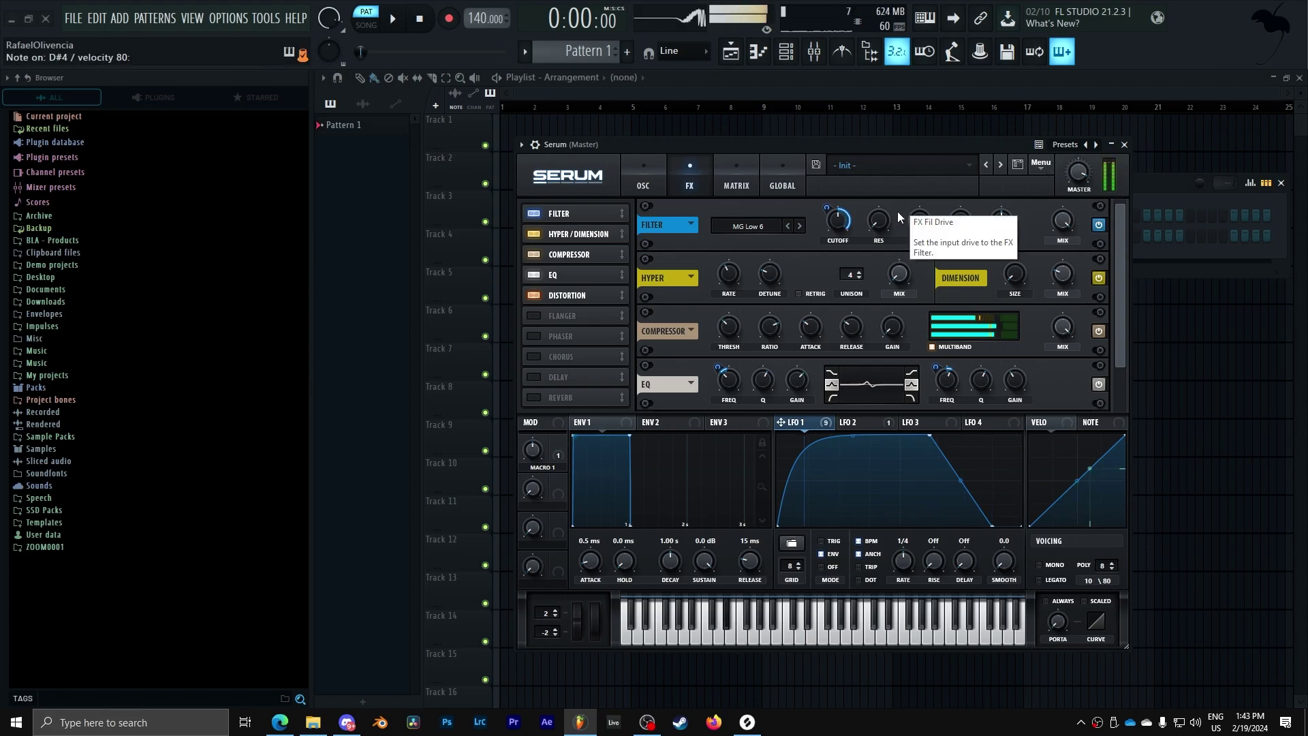
{"action": "left_click", "coordinate": [631, 182]}
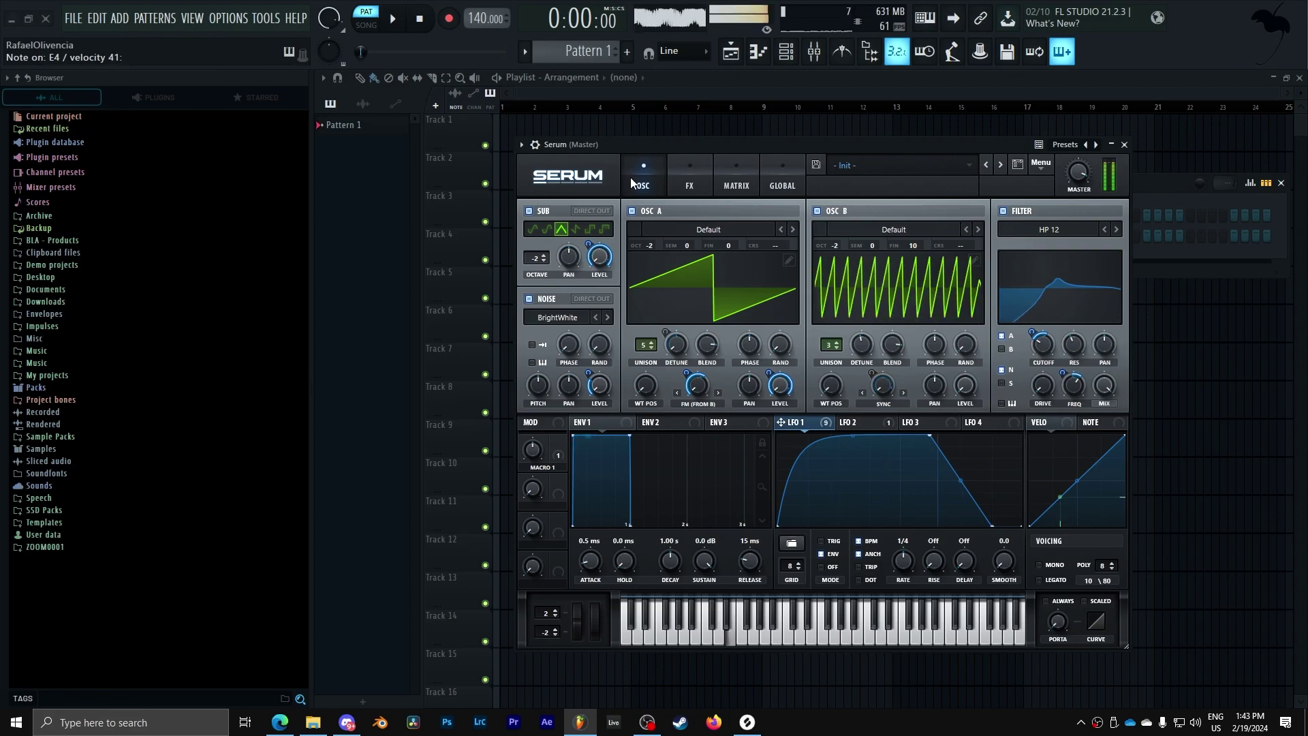
{"action": "left_click_drag", "start_coordinate": [692, 374], "coordinate": [694, 383]}
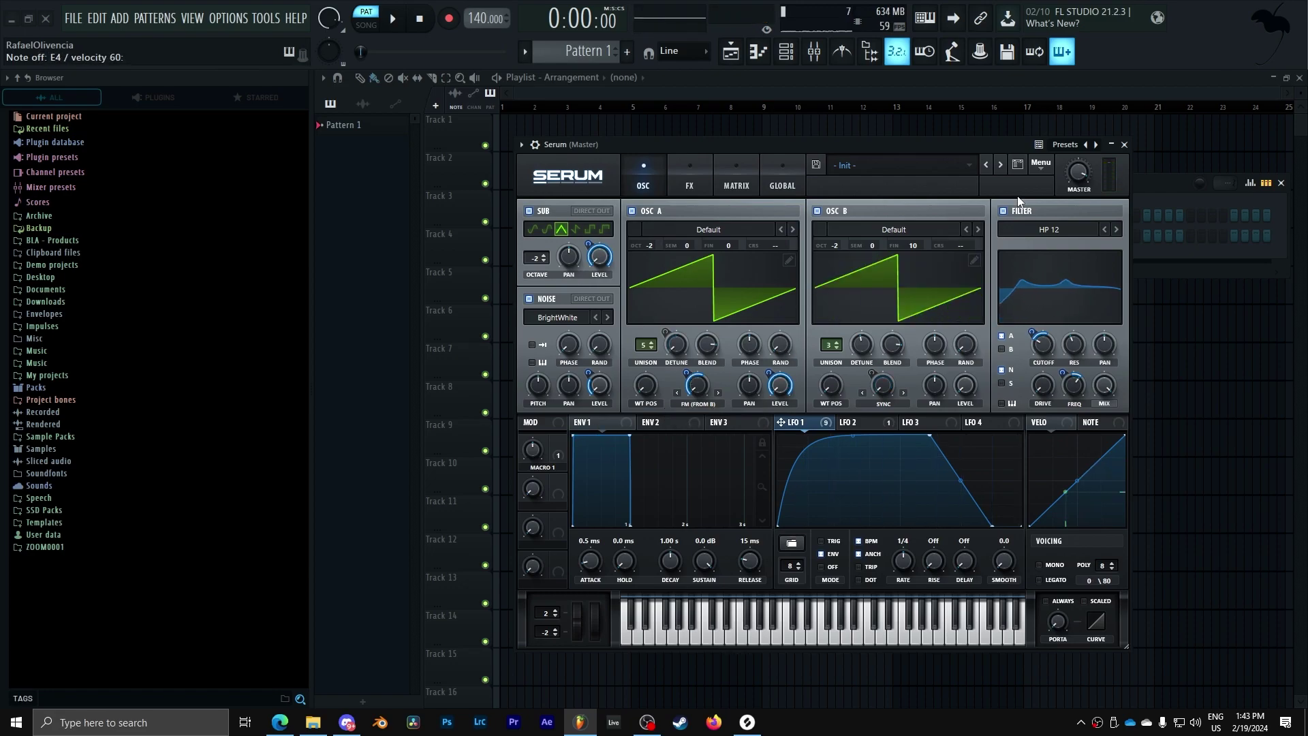
- Arrange E4 notes on steps 1, 5, 6, 7, 9 and 13 of Serum's piano roll, making the last two four steps long
{"action": "left_click", "coordinate": [1124, 145]}
{"action": "left_click", "coordinate": [930, 235]}
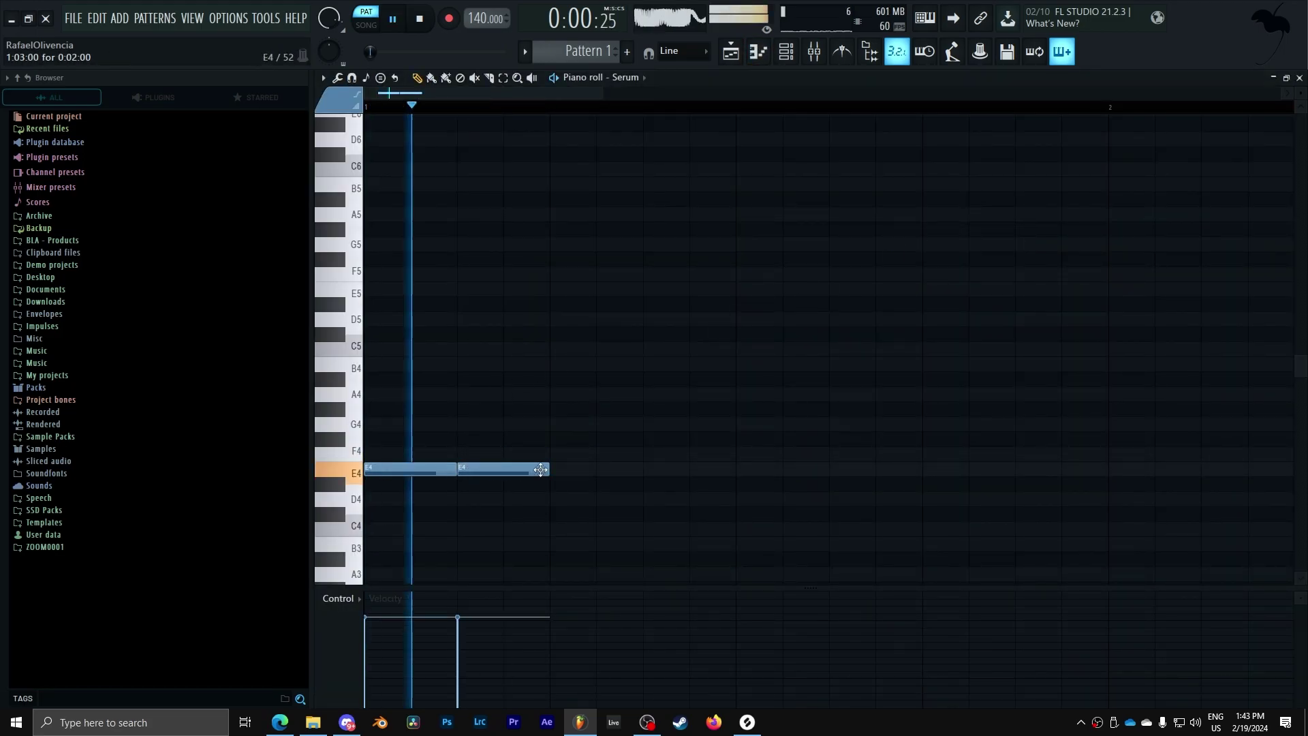
{"action": "left_click_drag", "start_coordinate": [543, 471], "coordinate": [592, 470]}
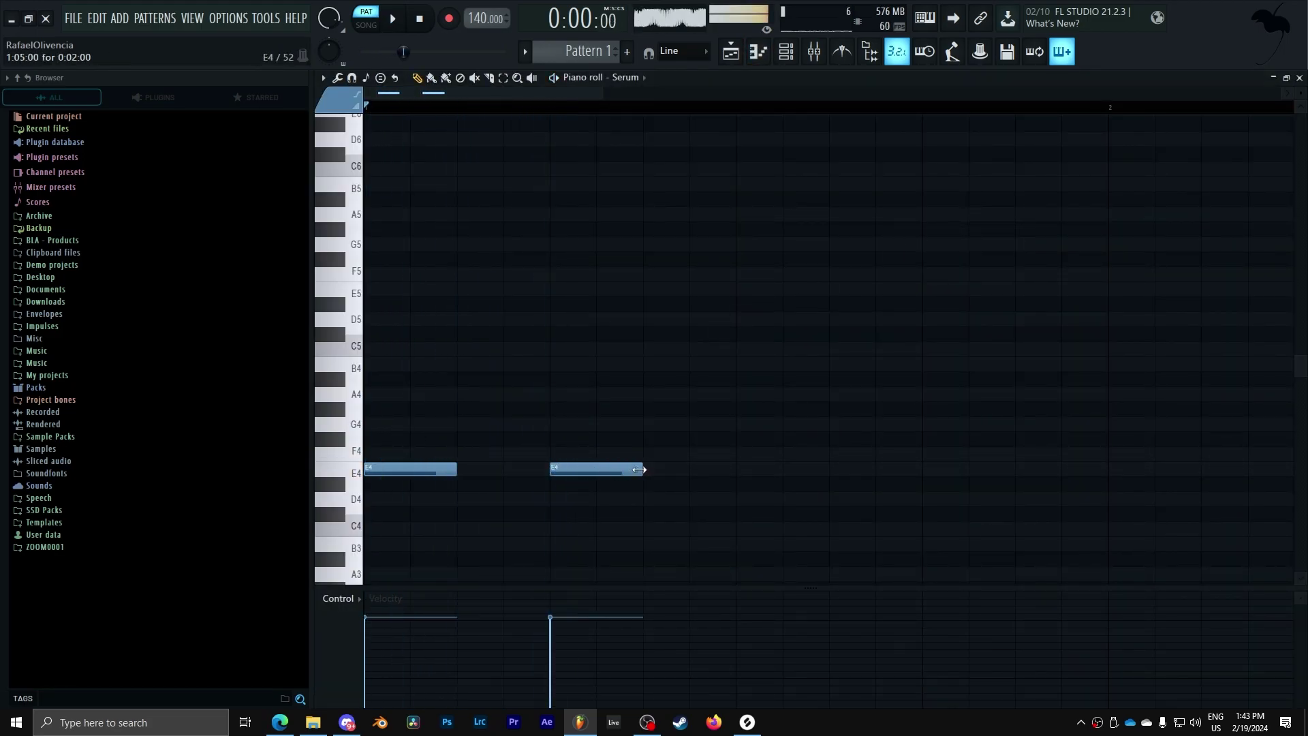
{"action": "key", "text": "space"}
{"action": "left_click", "coordinate": [664, 470]}
{"action": "left_click", "coordinate": [617, 470]}
{"action": "left_click_drag", "start_coordinate": [689, 470], "coordinate": [740, 470]}
{"action": "left_click", "coordinate": [755, 470]}
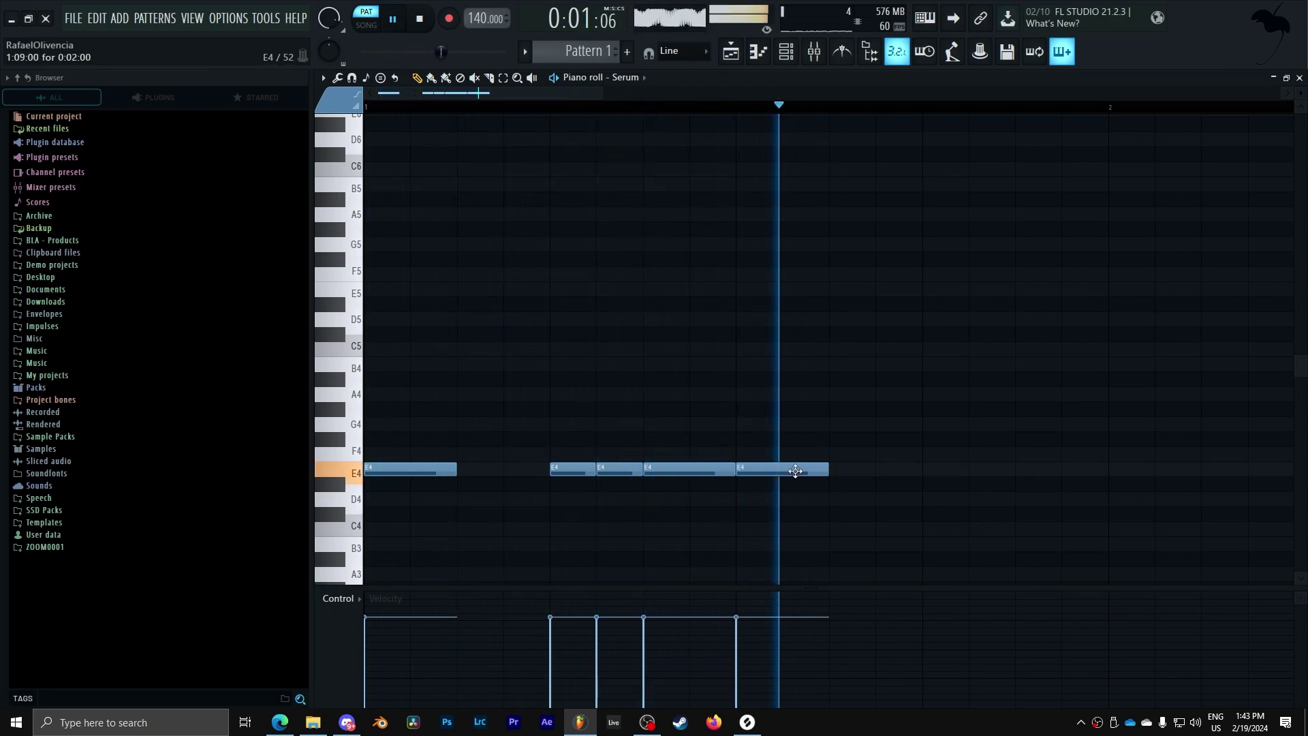
{"action": "left_click_drag", "start_coordinate": [828, 470], "coordinate": [922, 470]}
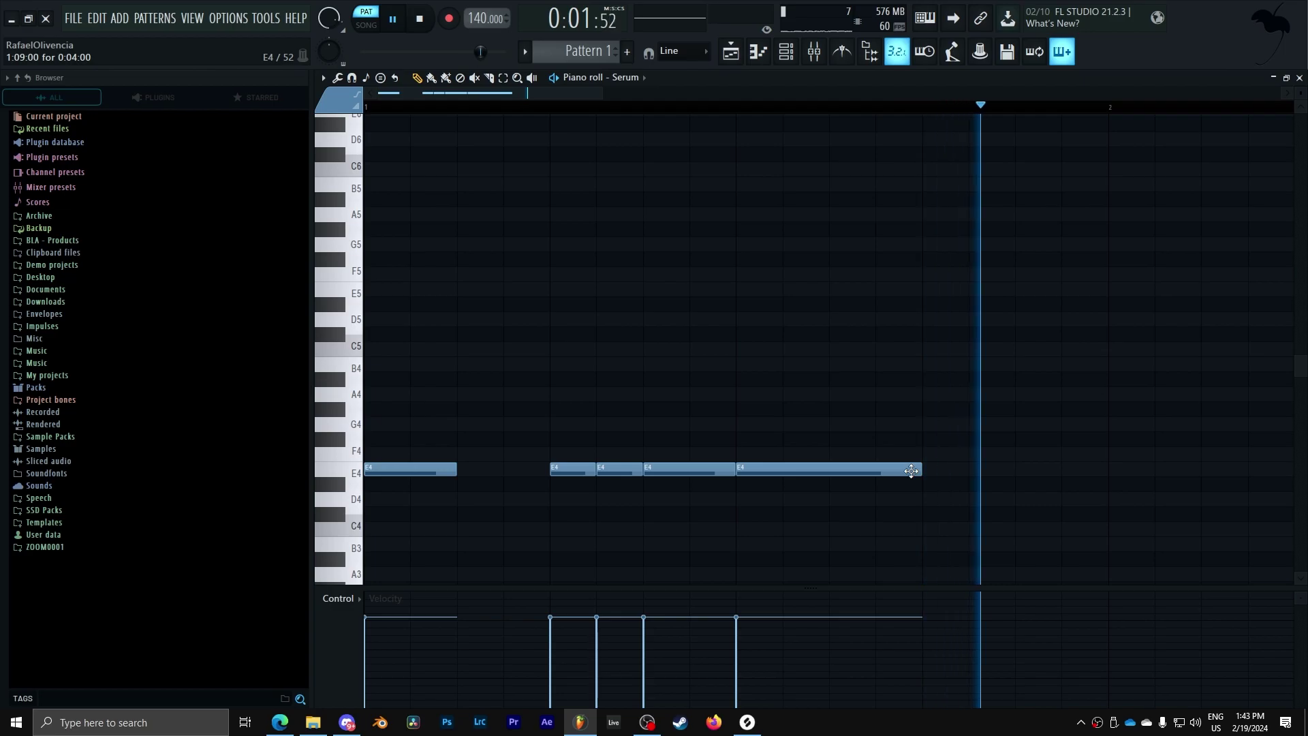
{"action": "left_click", "coordinate": [925, 469]}
- Reopen Serum during playback and check LFO 2's modulation of Oscillator B's Sync warp
{"action": "key", "text": "F6"}
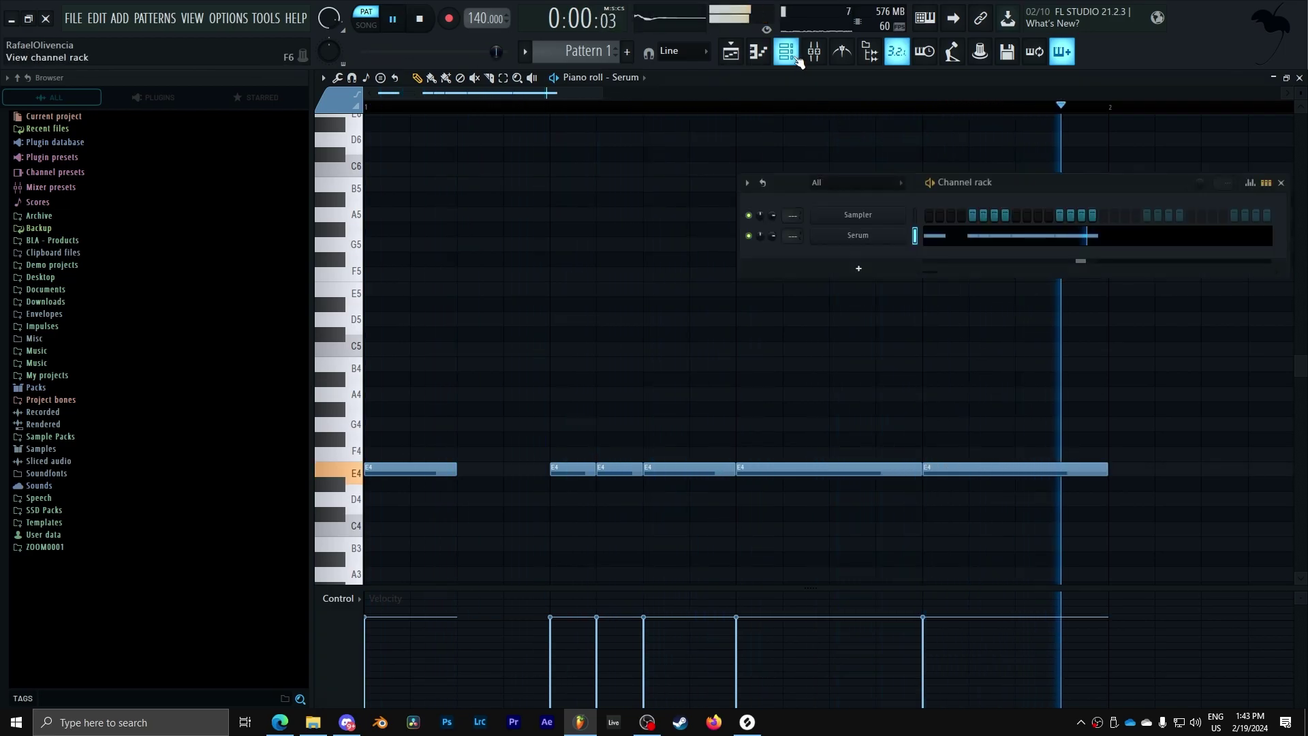
{"action": "left_click", "coordinate": [860, 235]}
{"action": "key", "text": "space"}
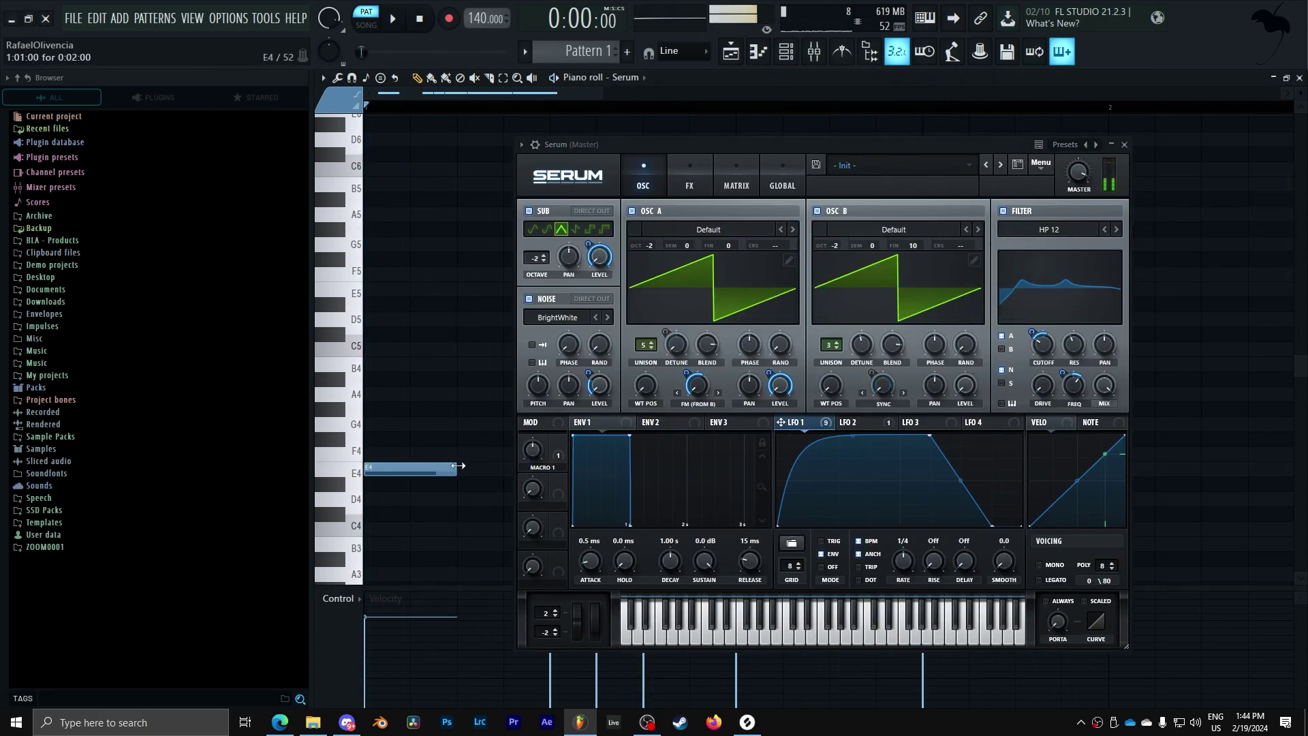
{"action": "key", "text": "space"}
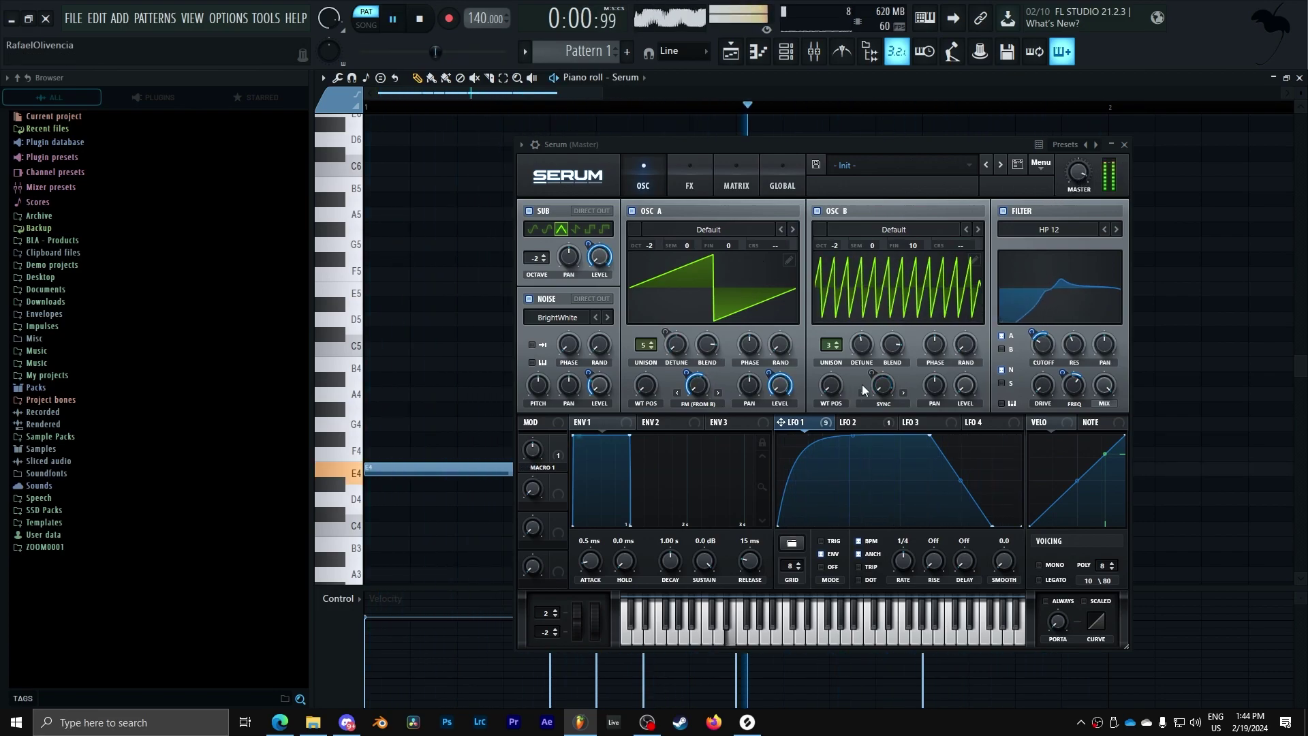
{"action": "left_click_drag", "start_coordinate": [843, 422], "coordinate": [879, 380]}
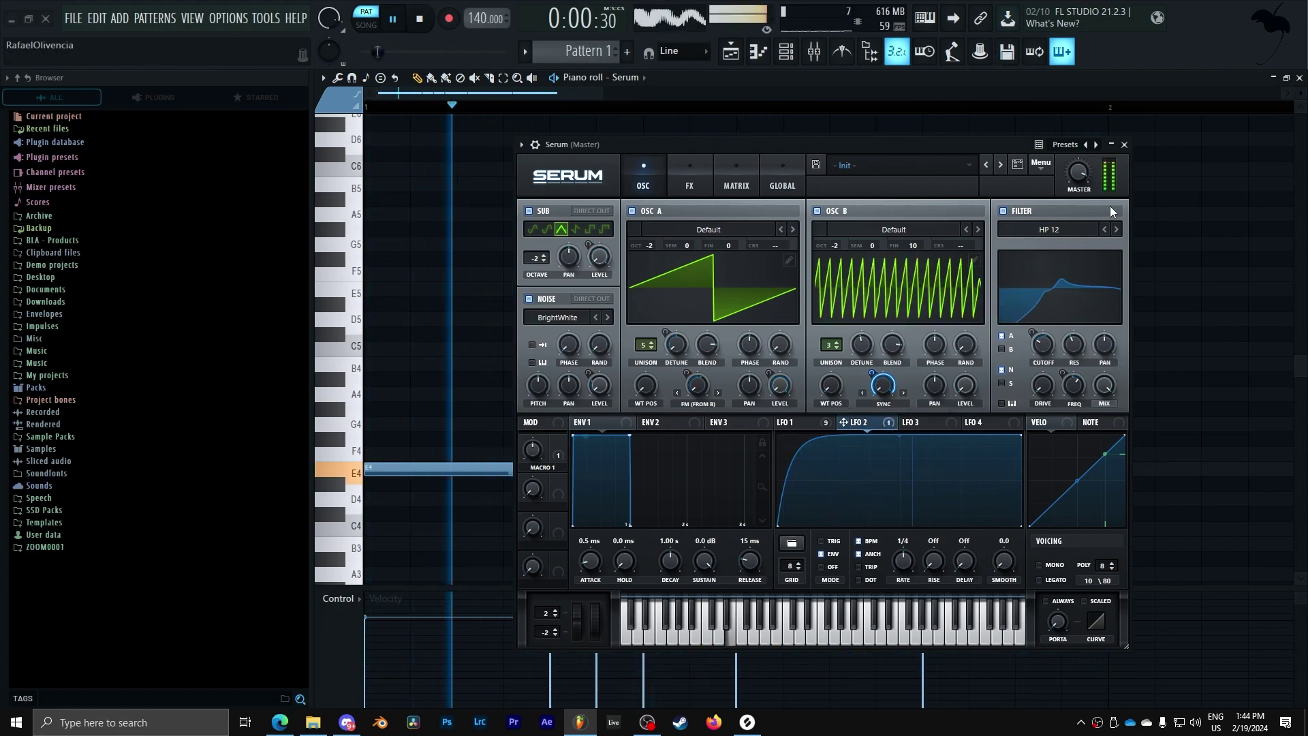
{"action": "left_click", "coordinate": [1125, 145]}
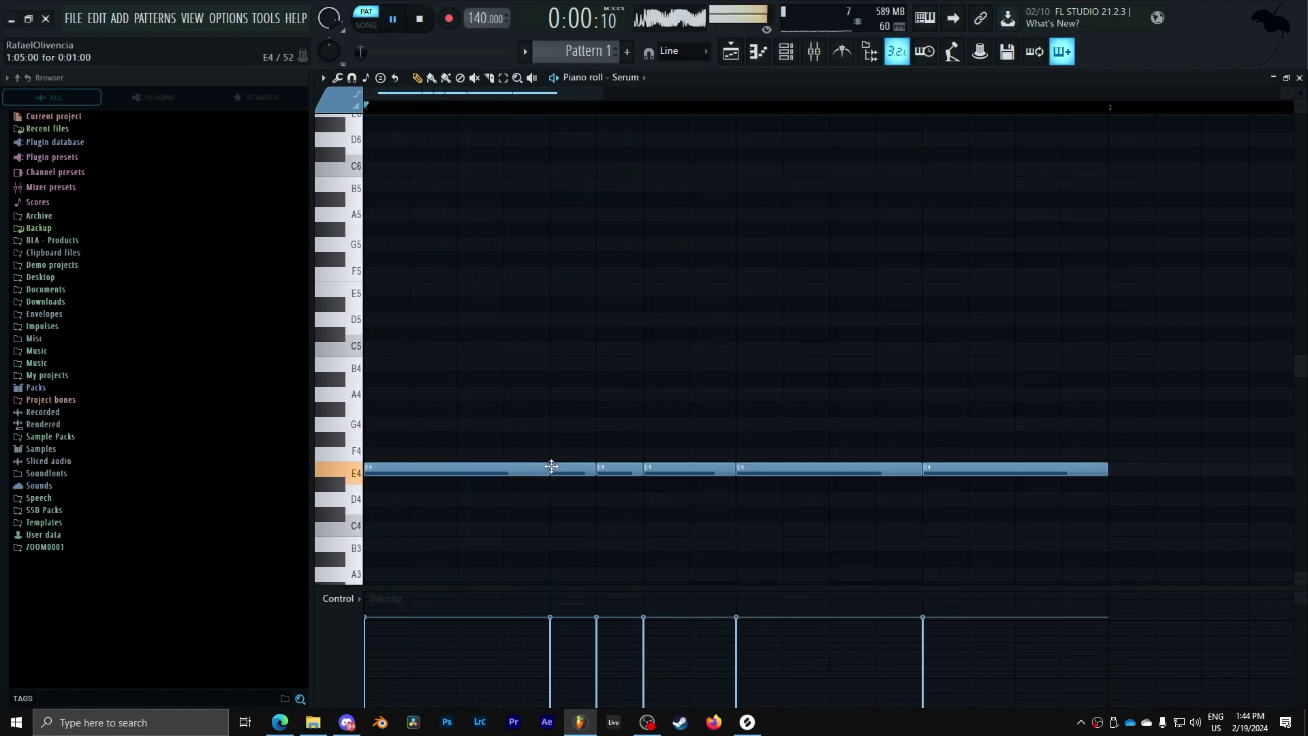
- Shorten the first E4 note to two steps, add one-step notes on steps 3 and 4, and merge steps 5 and 6 into one note
{"action": "left_click_drag", "start_coordinate": [482, 469], "coordinate": [473, 469]}
{"action": "left_click", "coordinate": [477, 468]}
{"action": "key", "text": "space"}
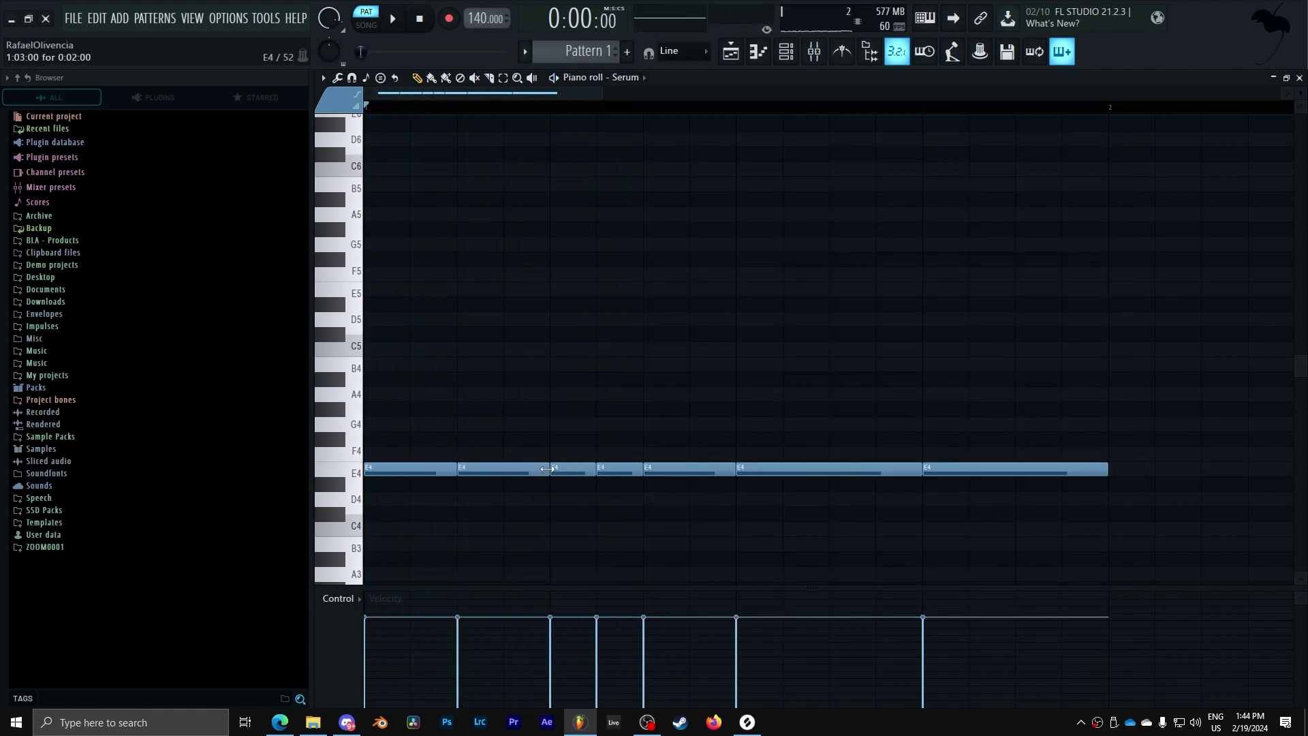
{"action": "left_click", "coordinate": [517, 470]}
{"action": "key", "text": "space"}
{"action": "key", "text": "space"}
{"action": "right_click", "coordinate": [618, 470]}
{"action": "left_click_drag", "start_coordinate": [593, 470], "coordinate": [637, 470]}
{"action": "key", "text": "space"}
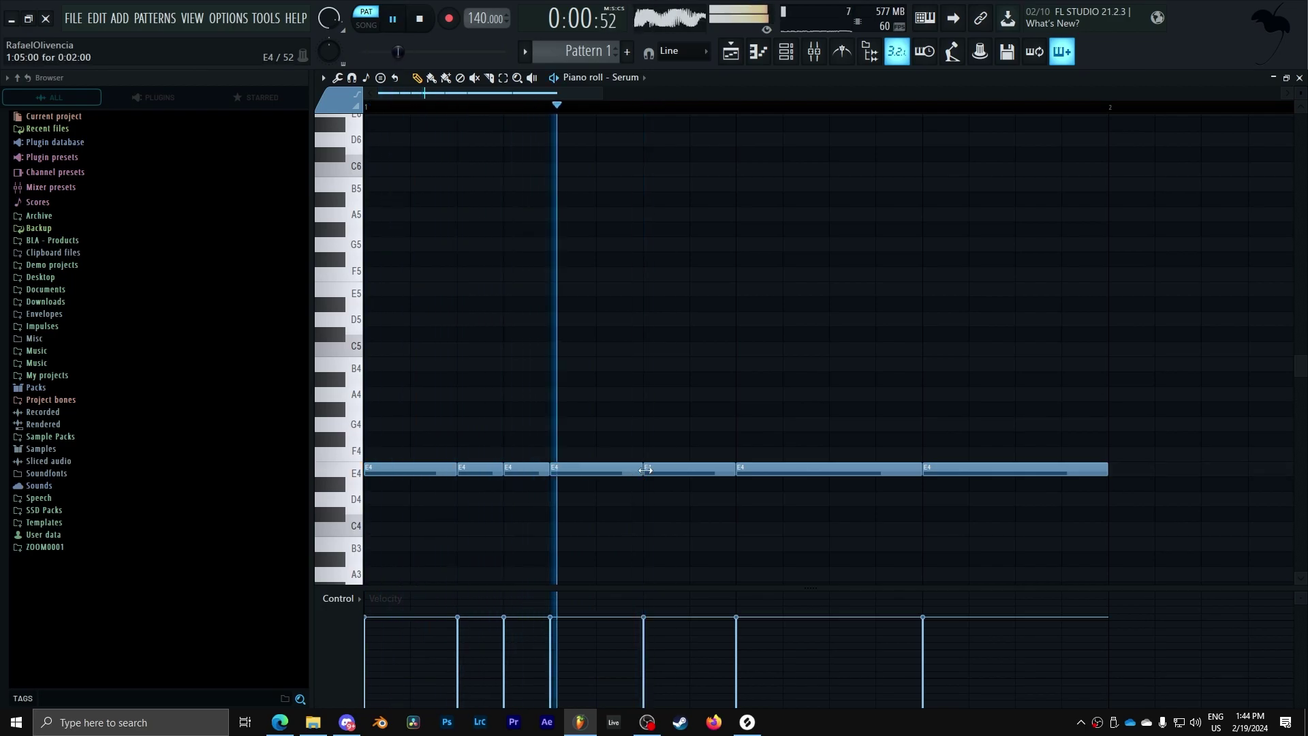
{"action": "key", "text": "space"}
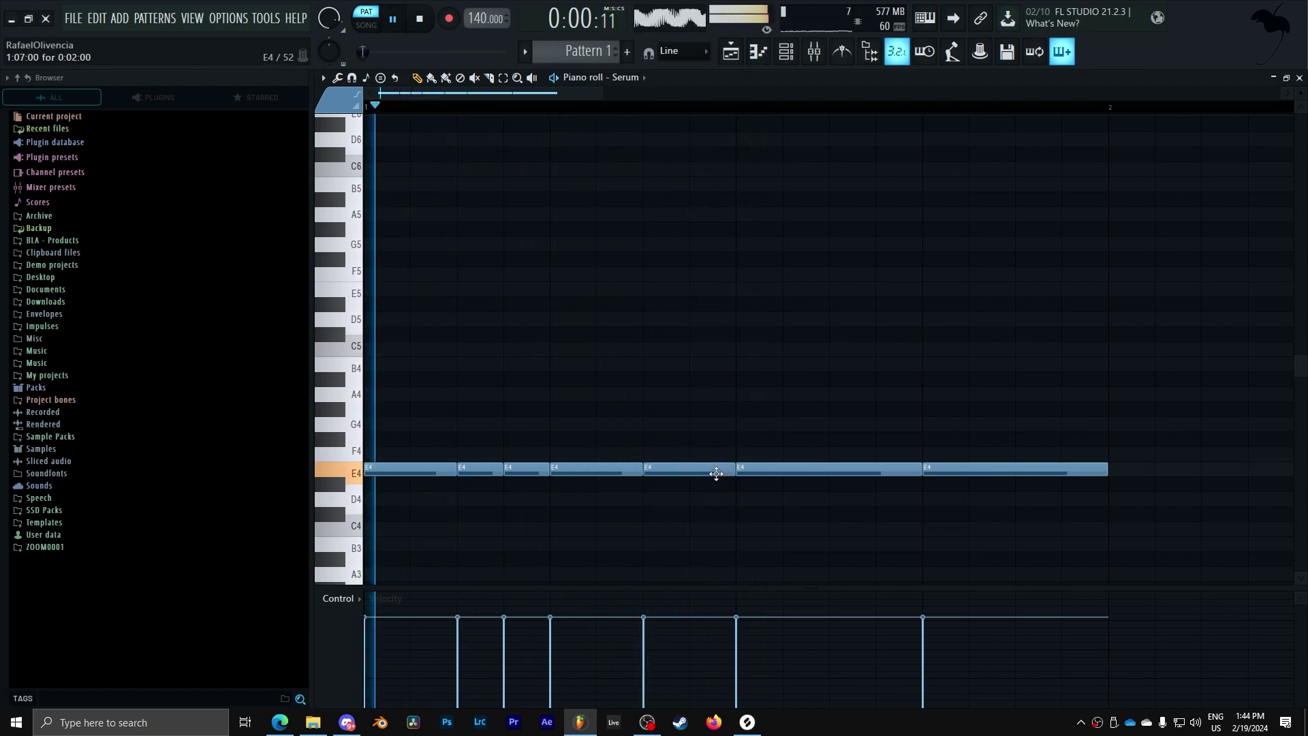
- Try a mid-bar variation by splitting the E4 note on step 7 and stretching the step 5 note to four steps
{"action": "left_click_drag", "start_coordinate": [735, 469], "coordinate": [690, 469]}
{"action": "left_click", "coordinate": [708, 469]}
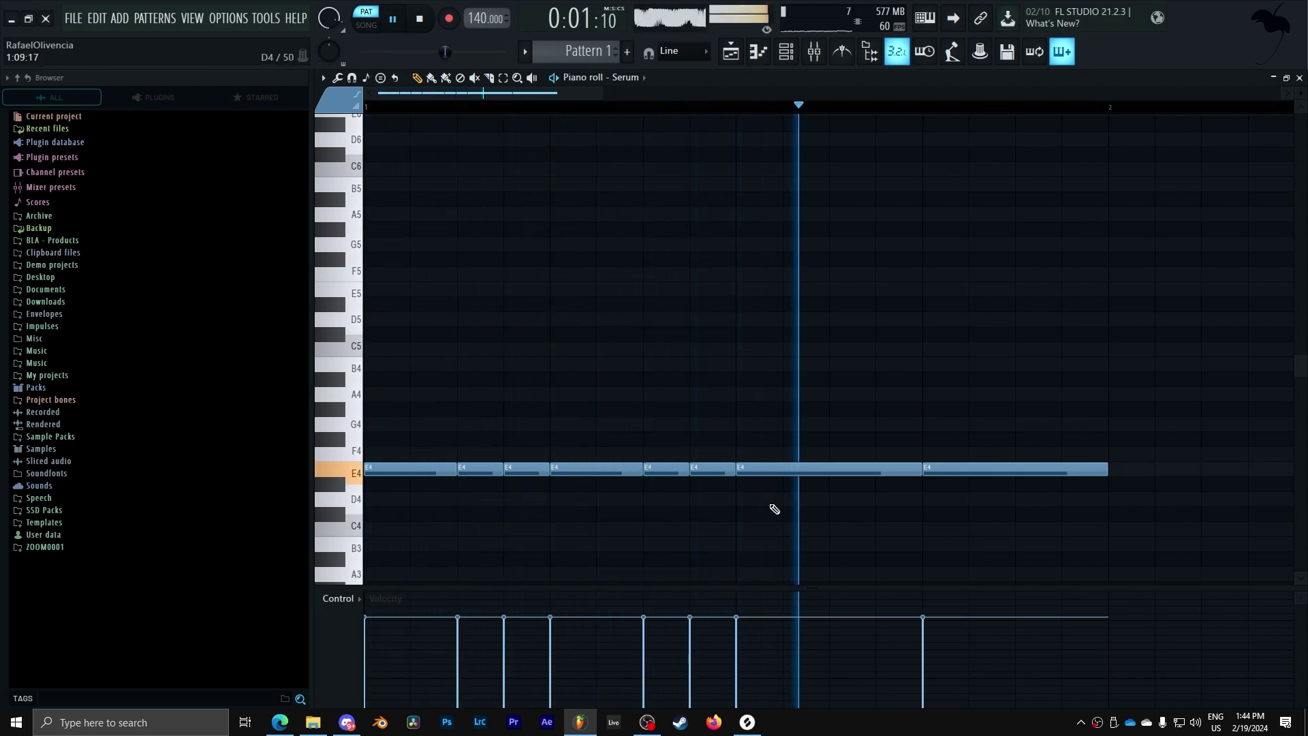
{"action": "right_click", "coordinate": [747, 470]}
{"action": "right_click", "coordinate": [712, 470]}
{"action": "right_click", "coordinate": [668, 470]}
{"action": "key", "text": "space"}
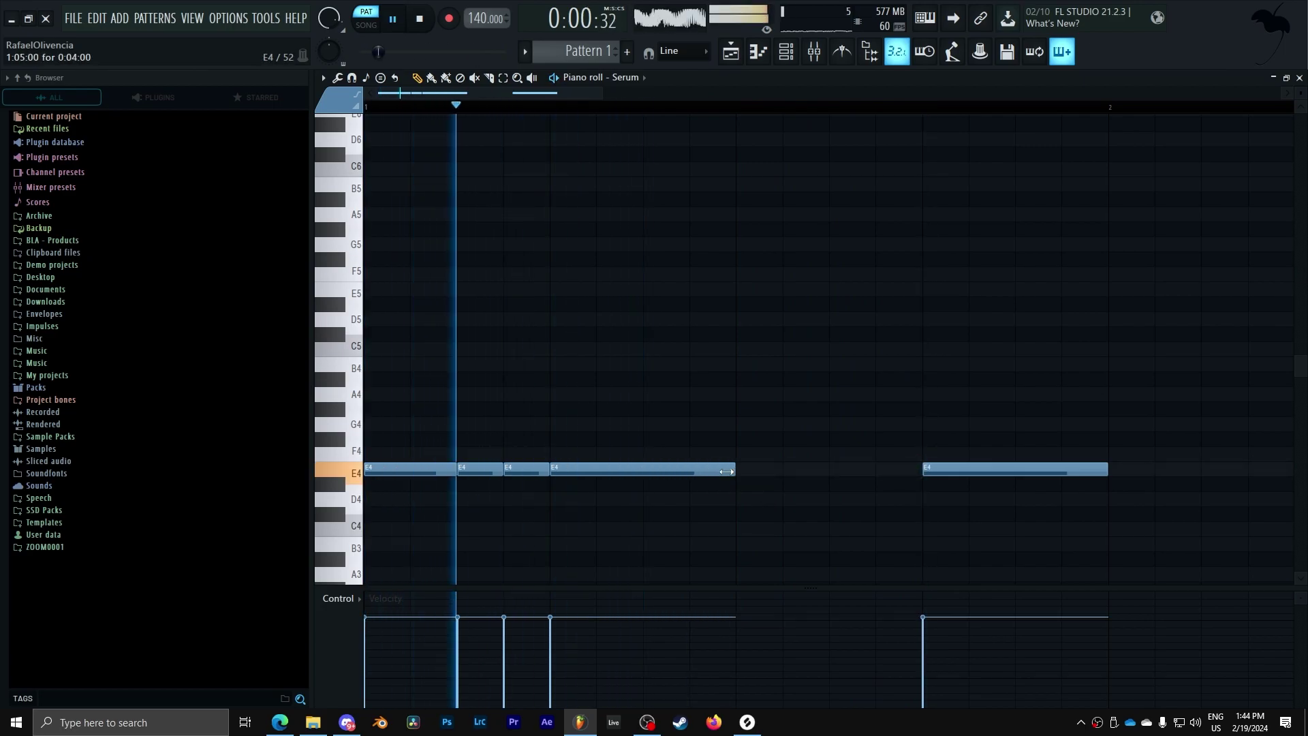
{"action": "left_click", "coordinate": [747, 470]}
{"action": "key", "text": "space"}
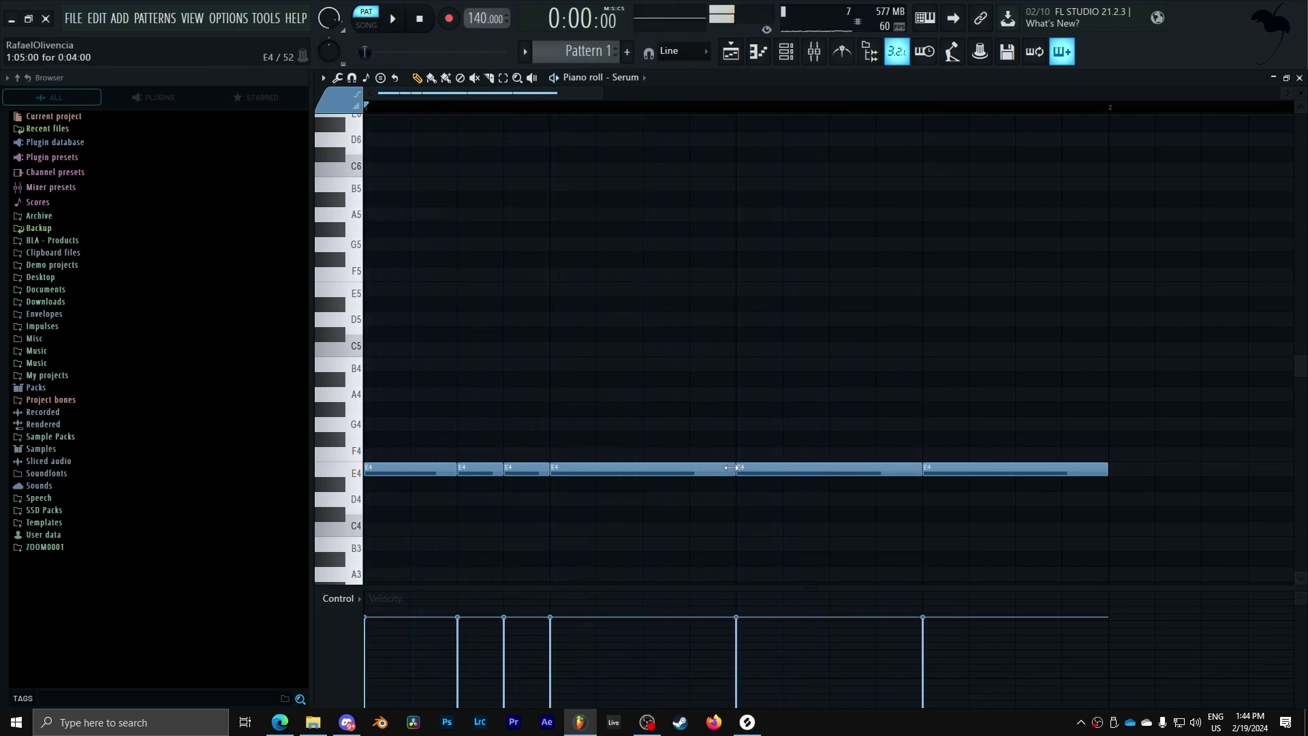
{"action": "left_click_drag", "start_coordinate": [666, 469], "coordinate": [639, 468]}
{"action": "left_click", "coordinate": [667, 469]}
{"action": "key", "text": "space"}
{"action": "key", "text": "space"}
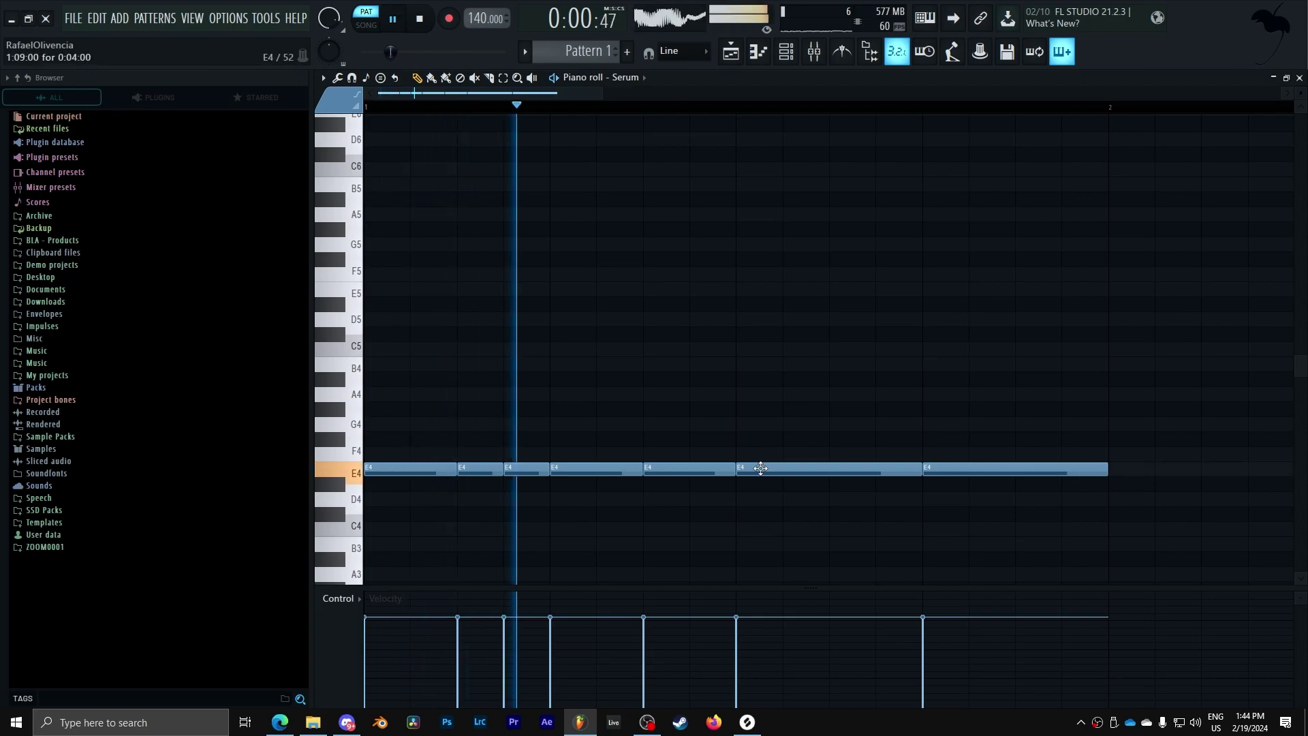
- Shorten the E4 notes on steps 9 and 13 to two steps, adding one-step notes on 11 and 12 and a two-step note on 15
{"action": "key", "text": "space"}
{"action": "key", "text": "space"}
{"action": "left_click", "coordinate": [859, 468]}
{"action": "key", "text": "space"}
{"action": "left_click_drag", "start_coordinate": [919, 471], "coordinate": [873, 471]}
{"action": "left_click", "coordinate": [894, 470]}
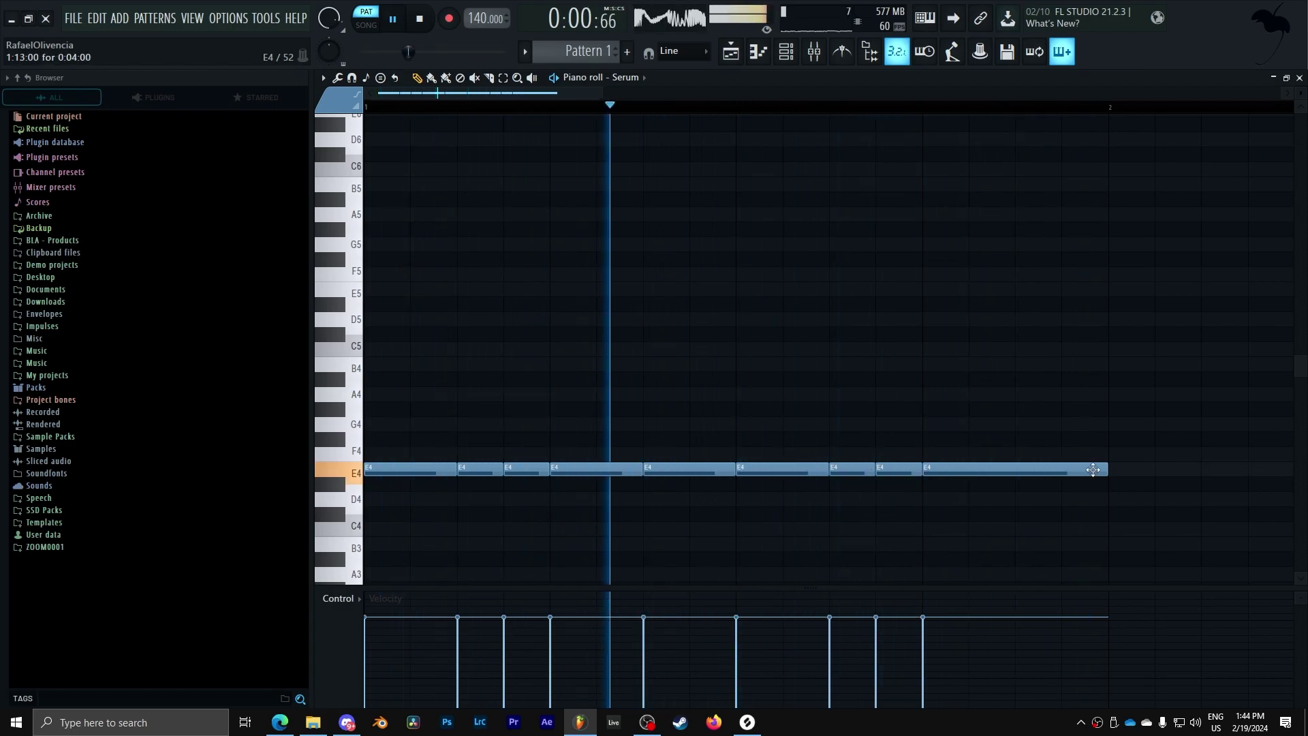
{"action": "left_click", "coordinate": [1042, 468]}
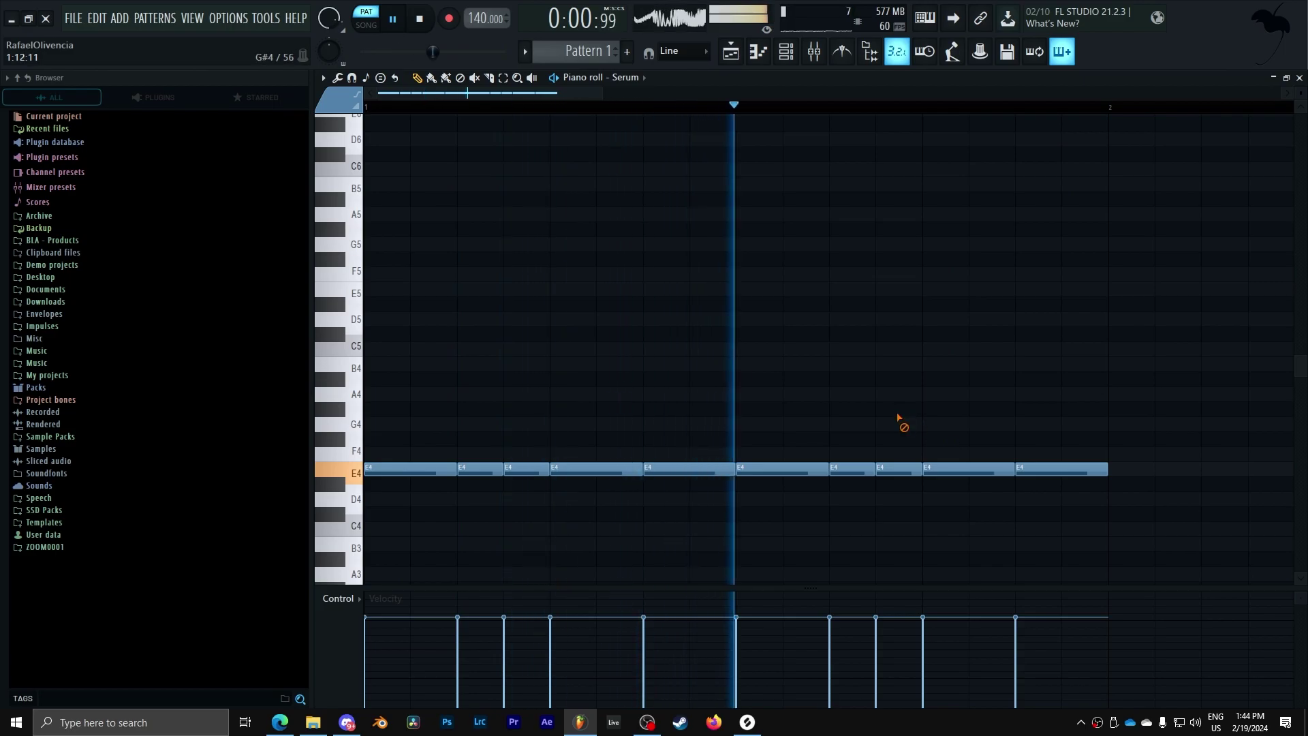
- Reopen Serum, adjust the modulation of Oscillator A's FM warp, and set Oscillator B's fine tuning to 13 cents
{"action": "left_click", "coordinate": [787, 54]}
{"action": "left_click", "coordinate": [855, 235]}
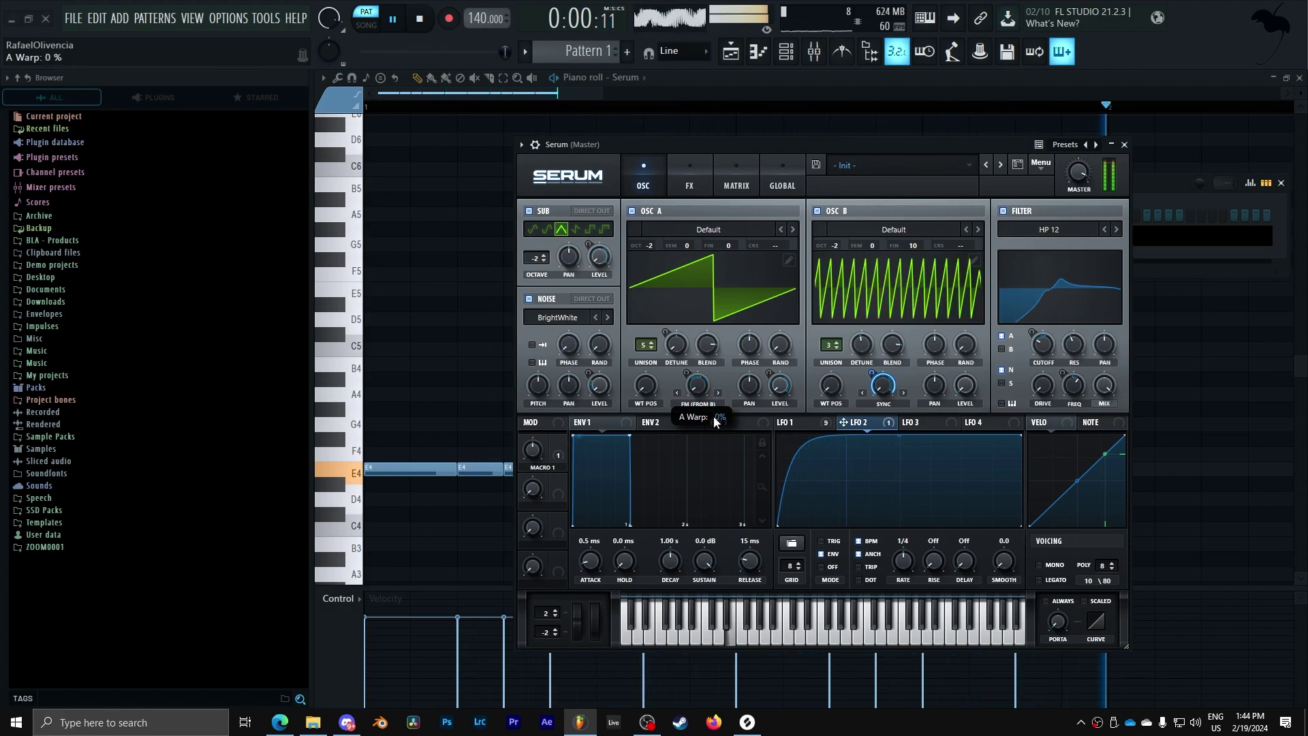
{"action": "mouse_move", "coordinate": [687, 374]}
{"action": "left_mouse_down"}
{"action": "mouse_move", "coordinate": [687, 388]}
{"action": "mouse_move", "coordinate": [691, 370]}
{"action": "left_mouse_up"}
{"action": "left_click_drag", "start_coordinate": [918, 247], "coordinate": [919, 239]}
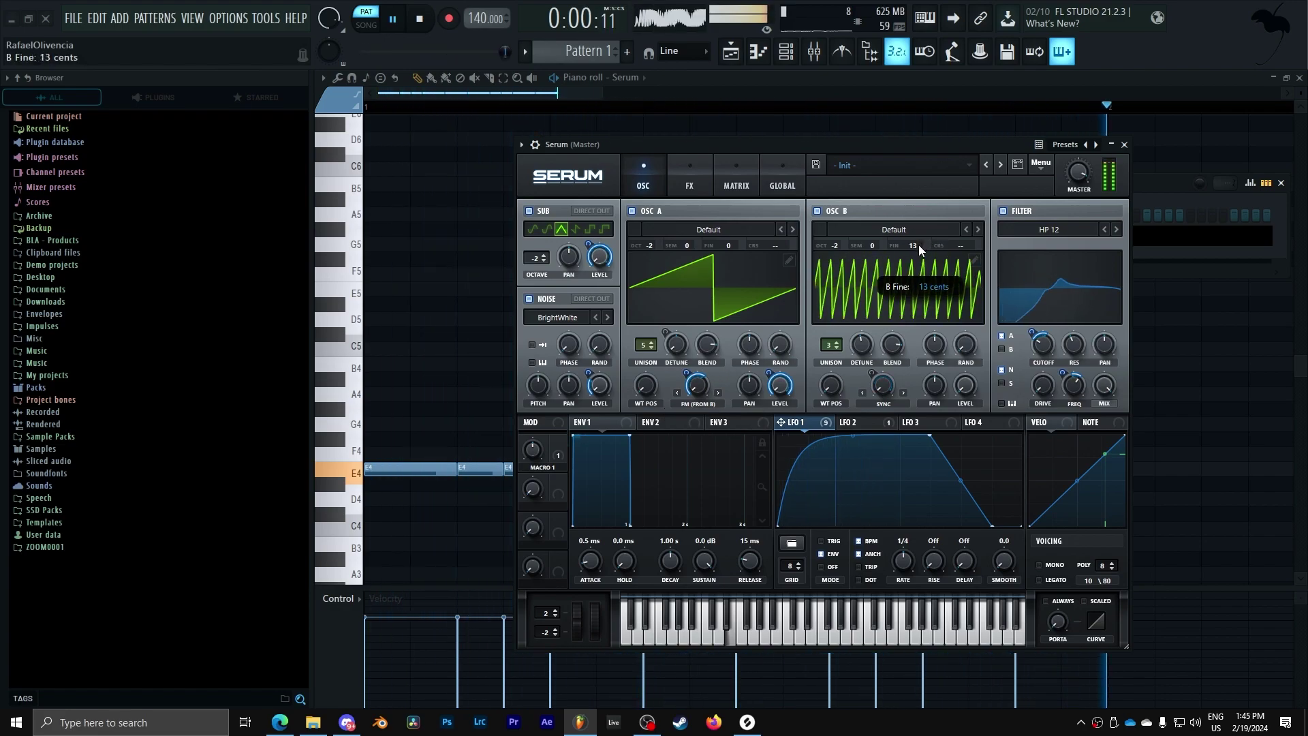
- Adjust Macro 1 to about 52% while the pattern plays, and stop playback
{"action": "left_click_drag", "start_coordinate": [535, 452], "coordinate": [537, 546]}
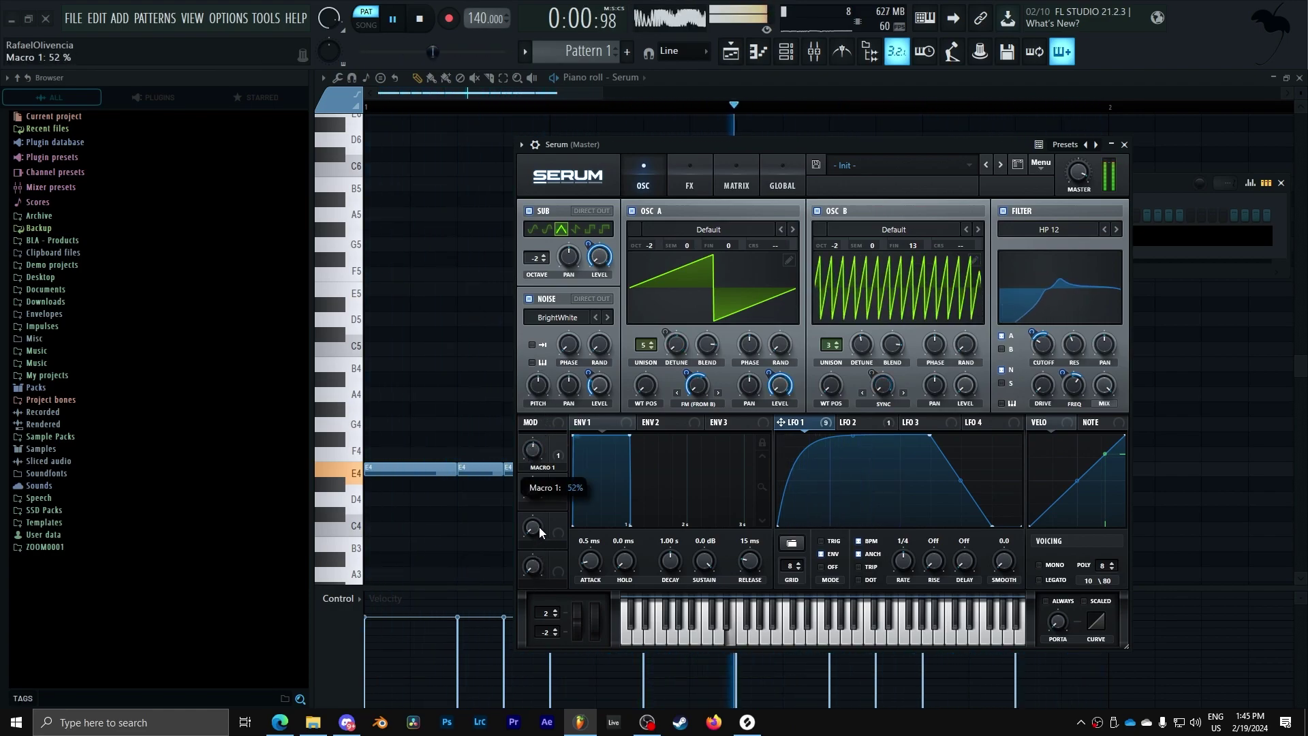
{"action": "left_click_drag", "start_coordinate": [694, 144], "coordinate": [718, 145]}
{"action": "mouse_move", "coordinate": [885, 344]}
{"action": "left_mouse_down"}
{"action": "mouse_move", "coordinate": [887, 410]}
{"action": "mouse_move", "coordinate": [895, 346]}
{"action": "left_mouse_up"}
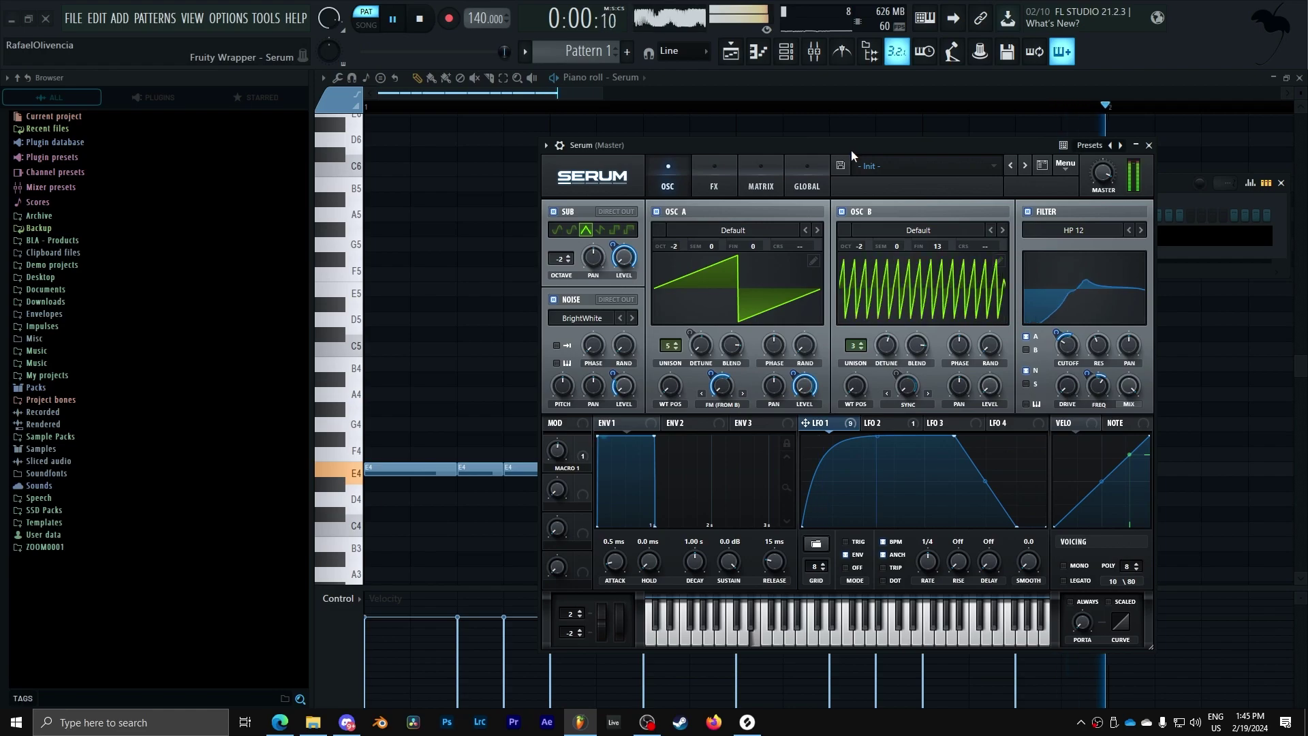
{"action": "left_click_drag", "start_coordinate": [851, 150], "coordinate": [872, 150]}
{"action": "key", "text": "space"}
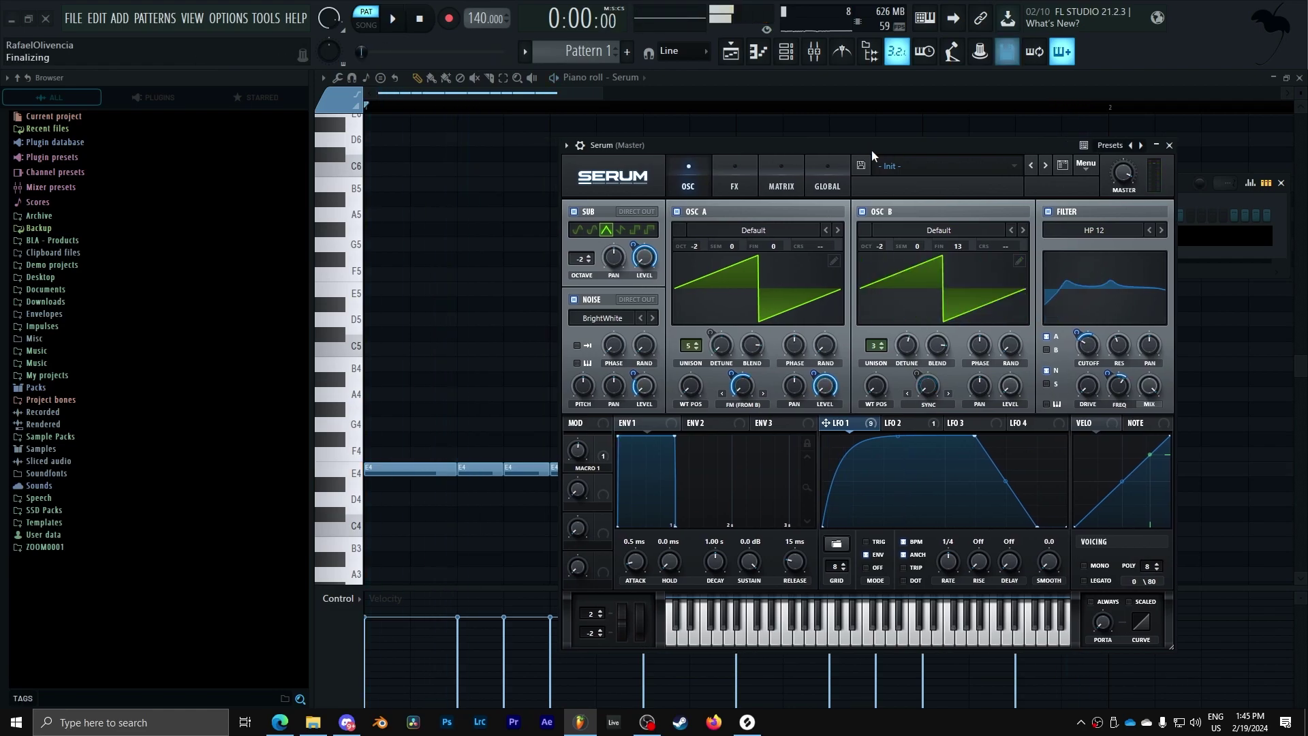
- Route the Serum channel to mixer track 1 and bring up the mixer
{"action": "left_click", "coordinate": [580, 145]}
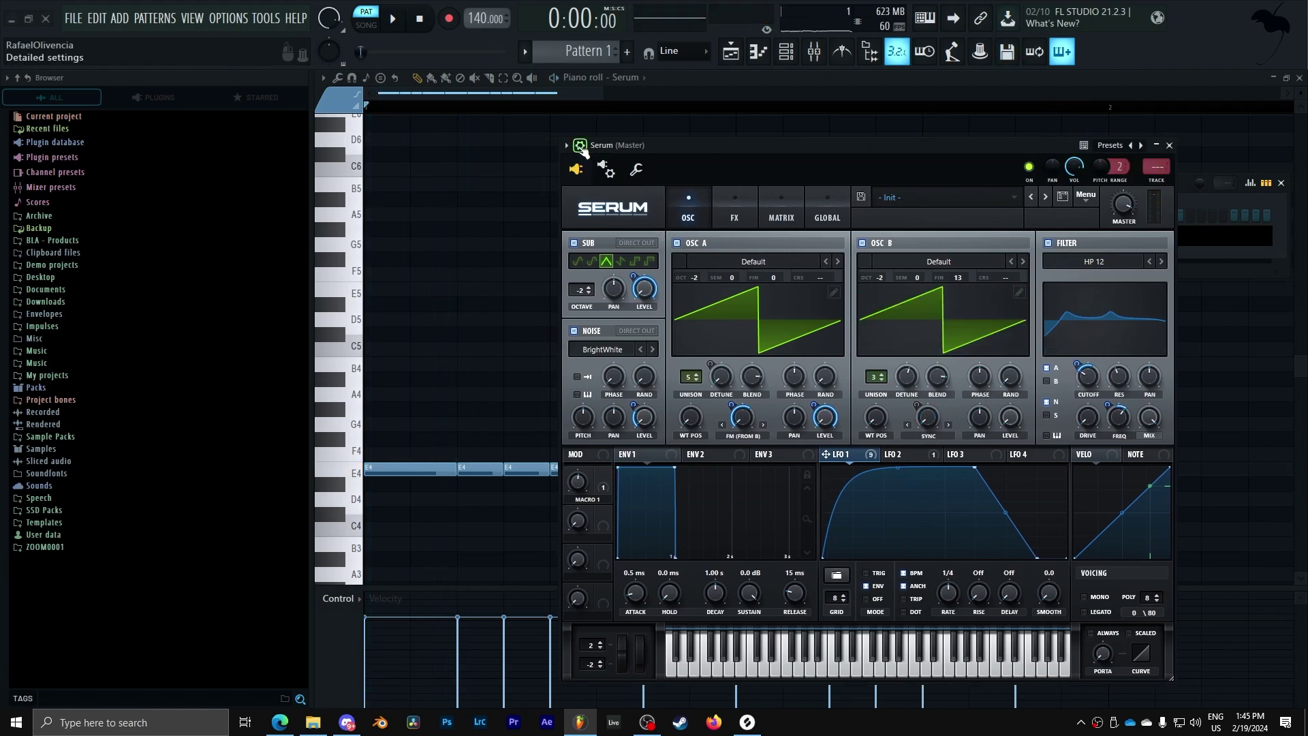
{"action": "left_click", "coordinate": [1169, 145]}
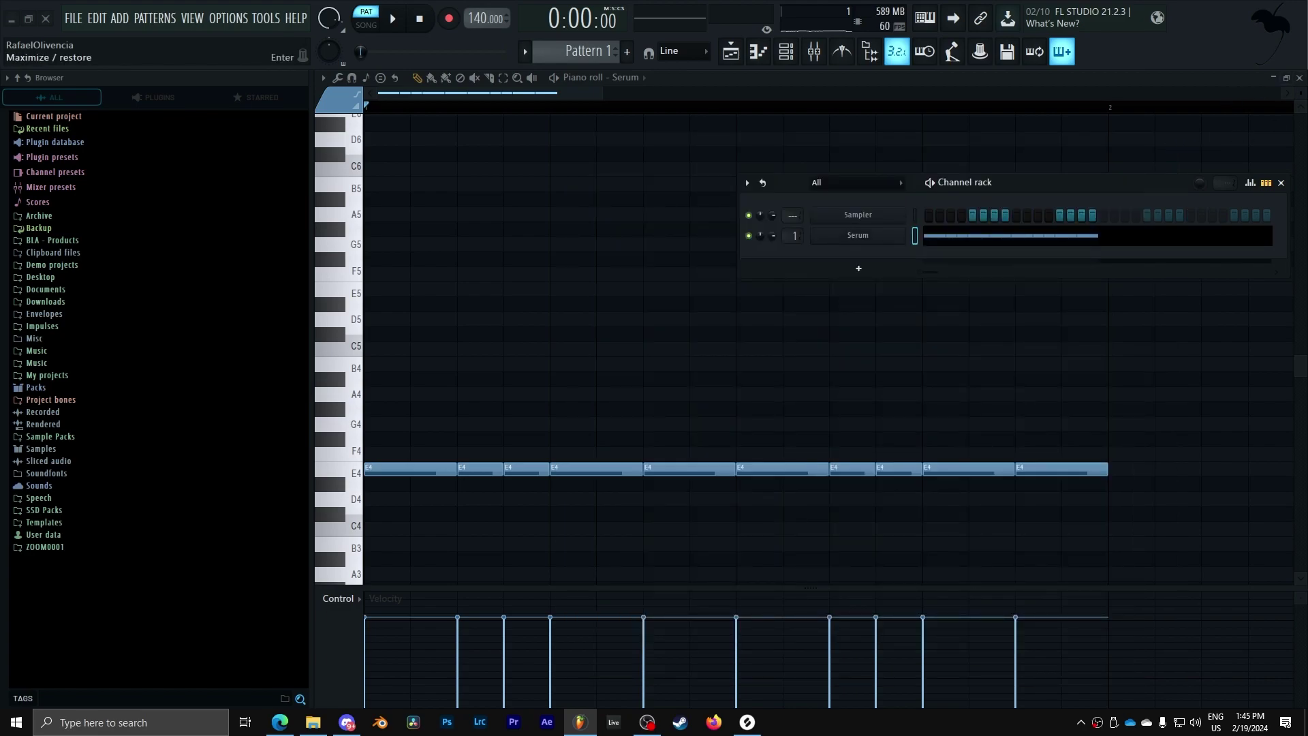
{"action": "key", "text": "F9"}
{"action": "left_click_drag", "start_coordinate": [1080, 304], "coordinate": [1109, 345]}
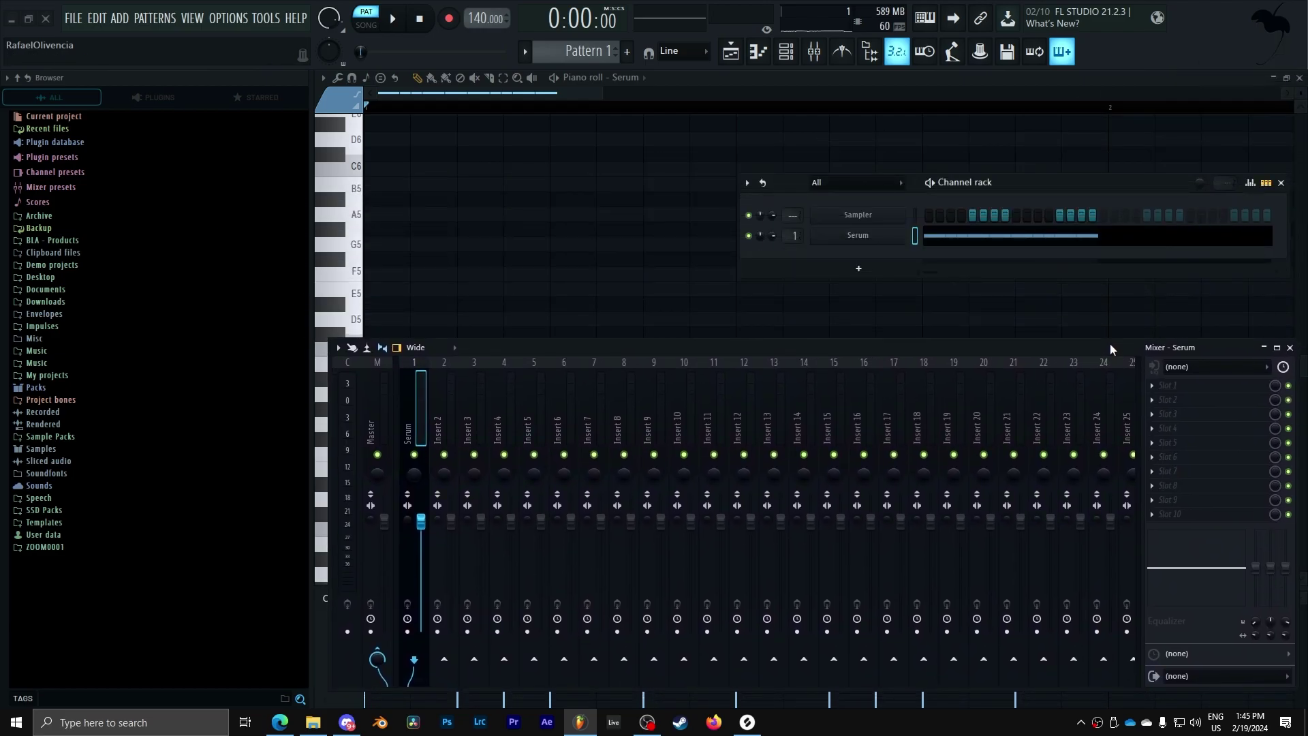
- Load OTT in the first effect slot of the Serum mixer track and reduce its depth during playback
{"action": "left_click", "coordinate": [1198, 387]}
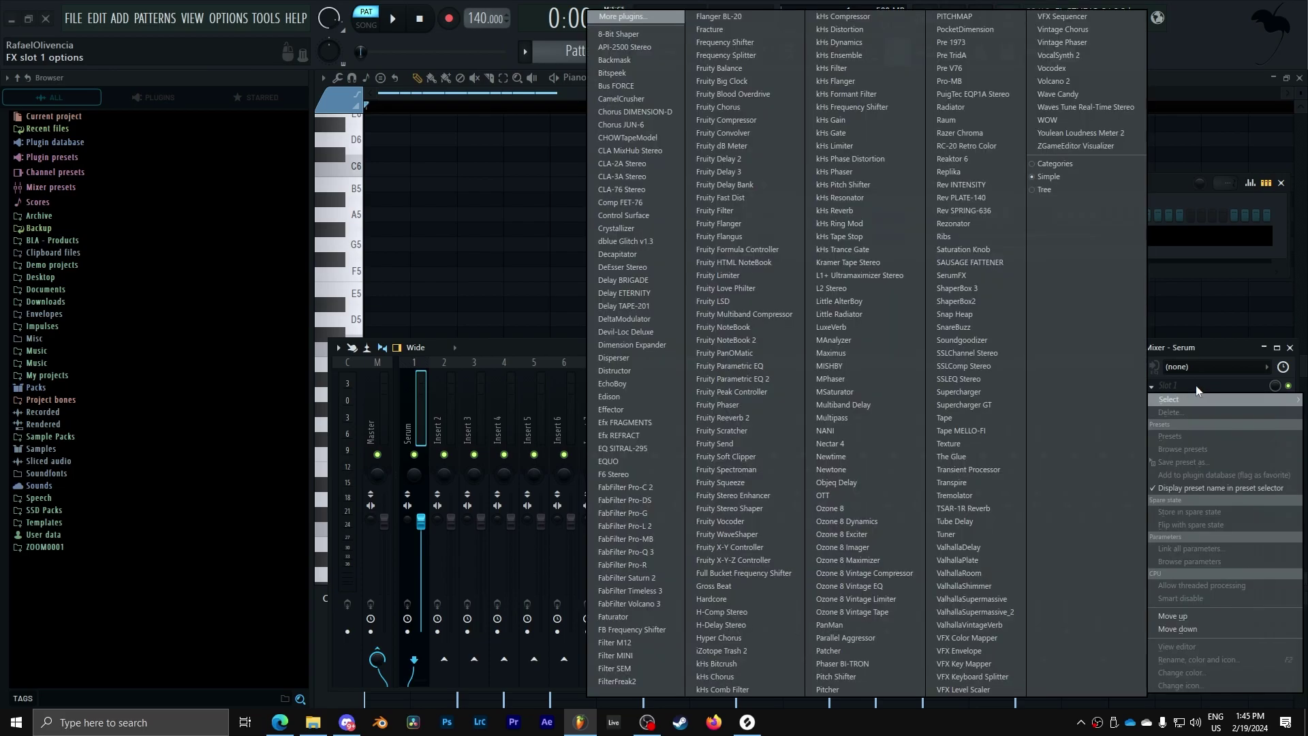
{"action": "left_click", "coordinate": [884, 493]}
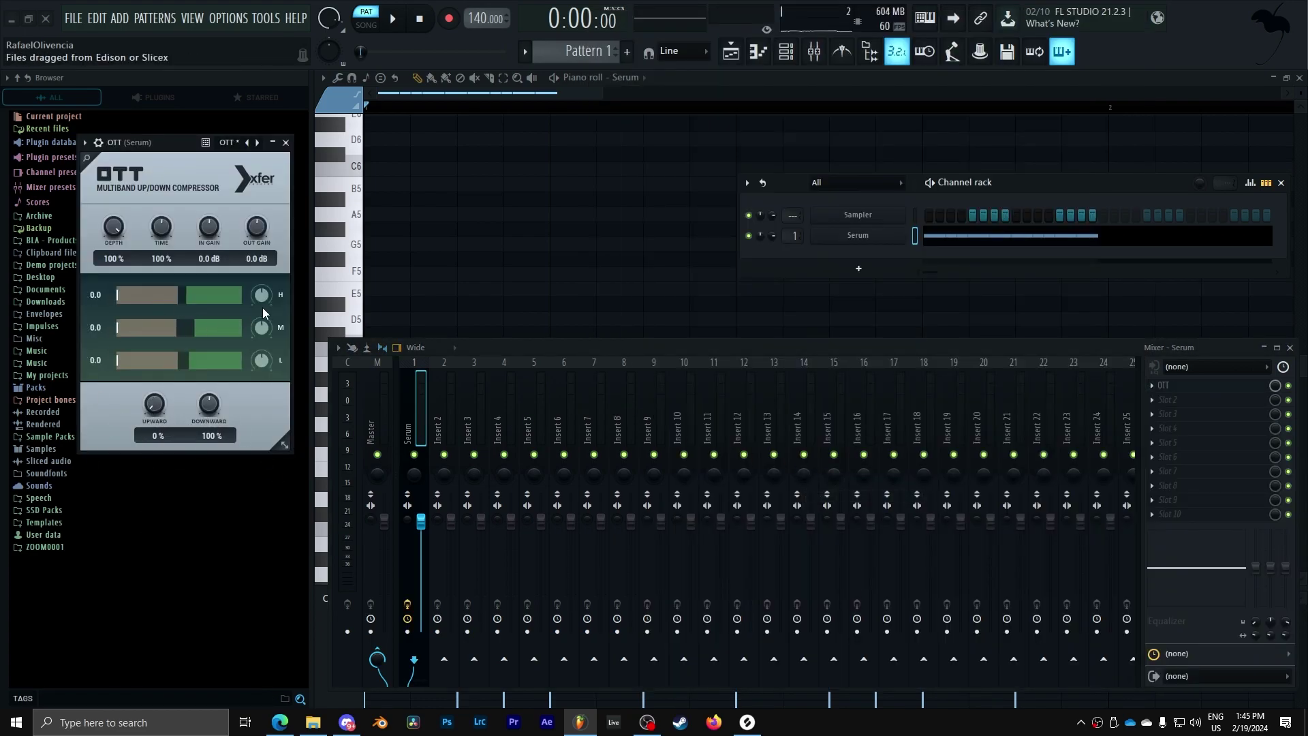
{"action": "key", "text": "space"}
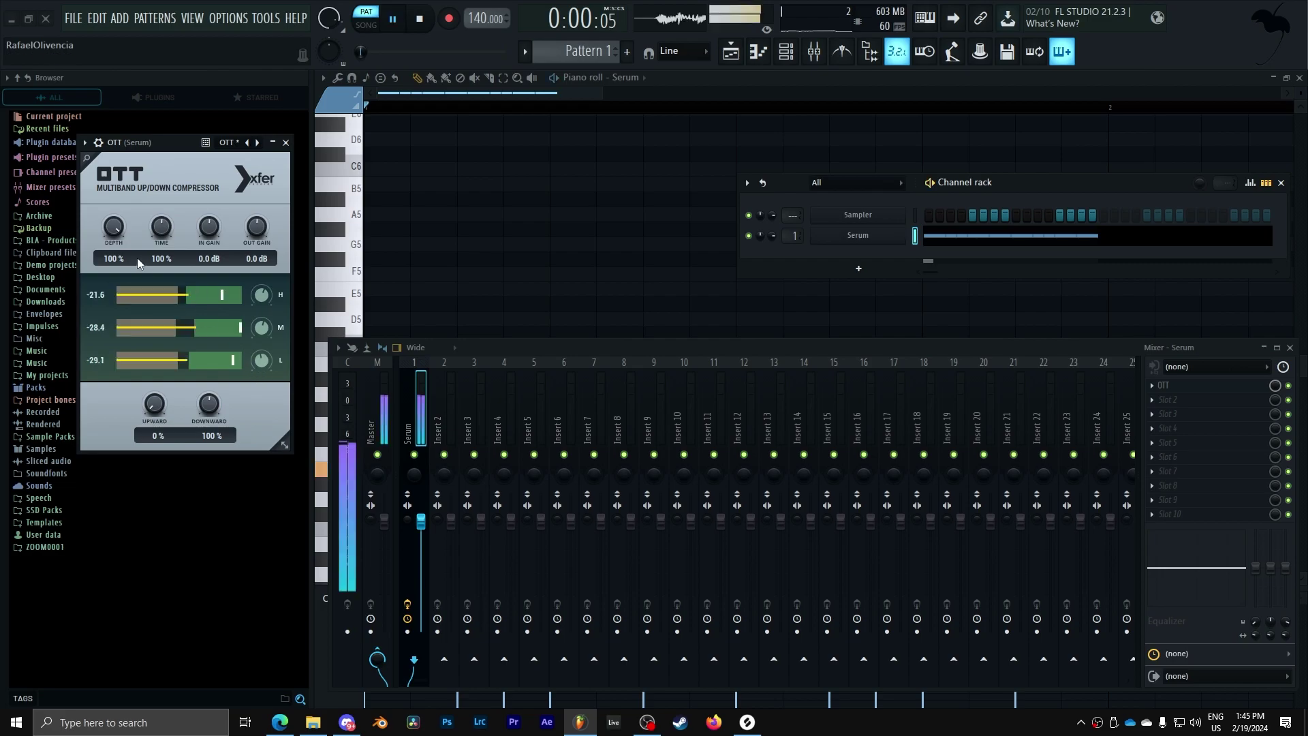
{"action": "left_click_drag", "start_coordinate": [137, 258], "coordinate": [116, 313]}
{"action": "left_click", "coordinate": [286, 142]}
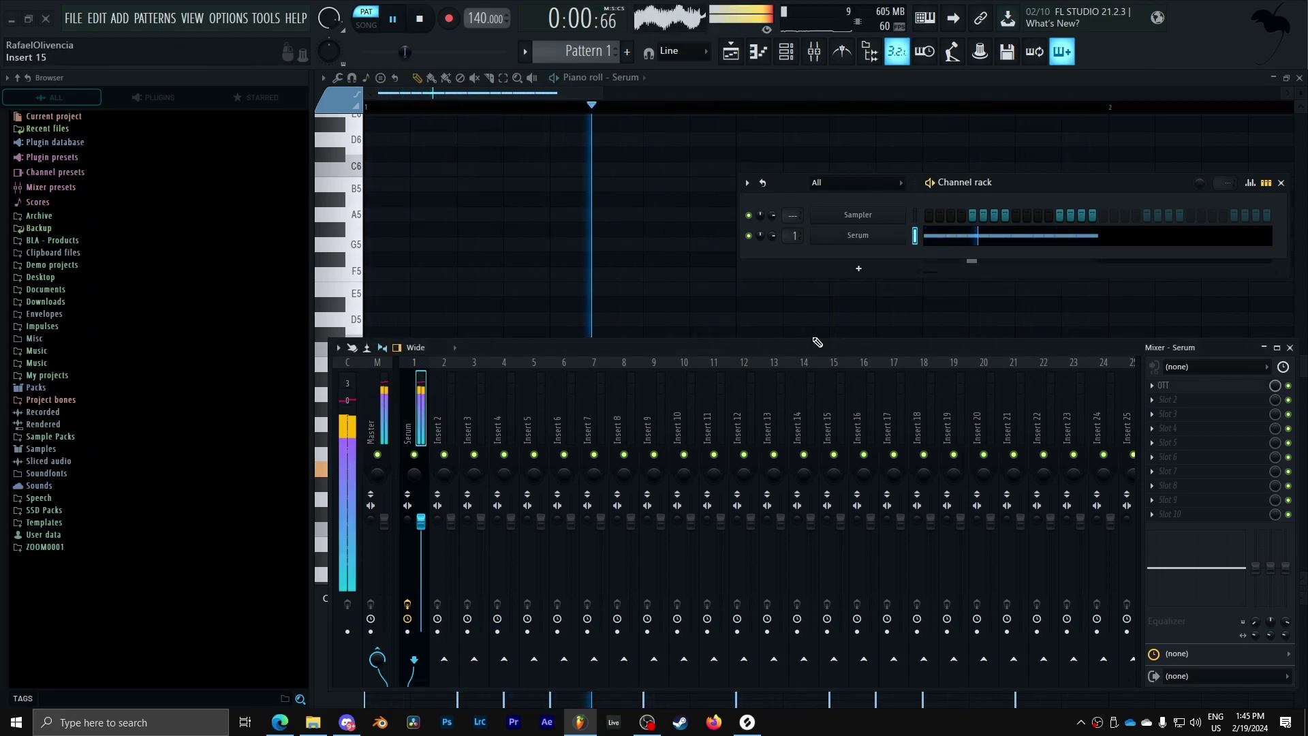
- Load FabFilter Pro-Q 3 in the second effect slot of the Serum mixer track
{"action": "left_click", "coordinate": [1169, 401]}
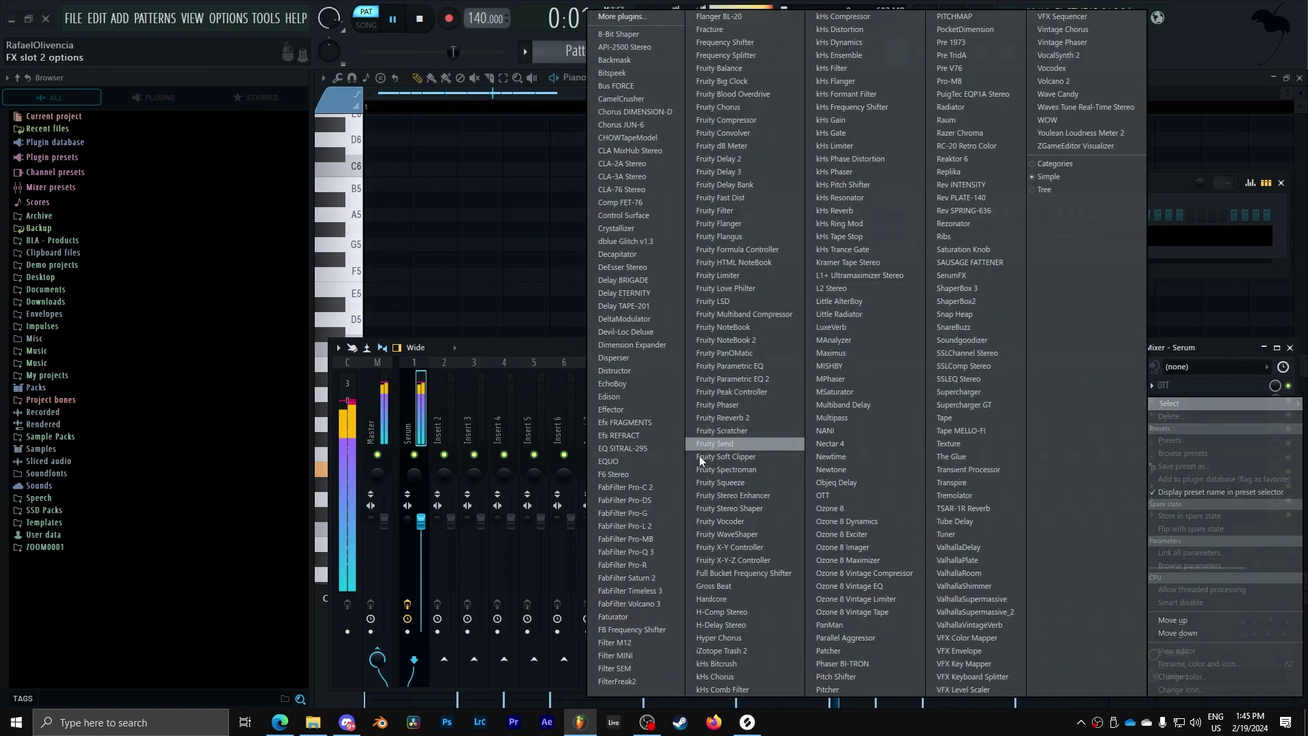
{"action": "left_click", "coordinate": [641, 552]}
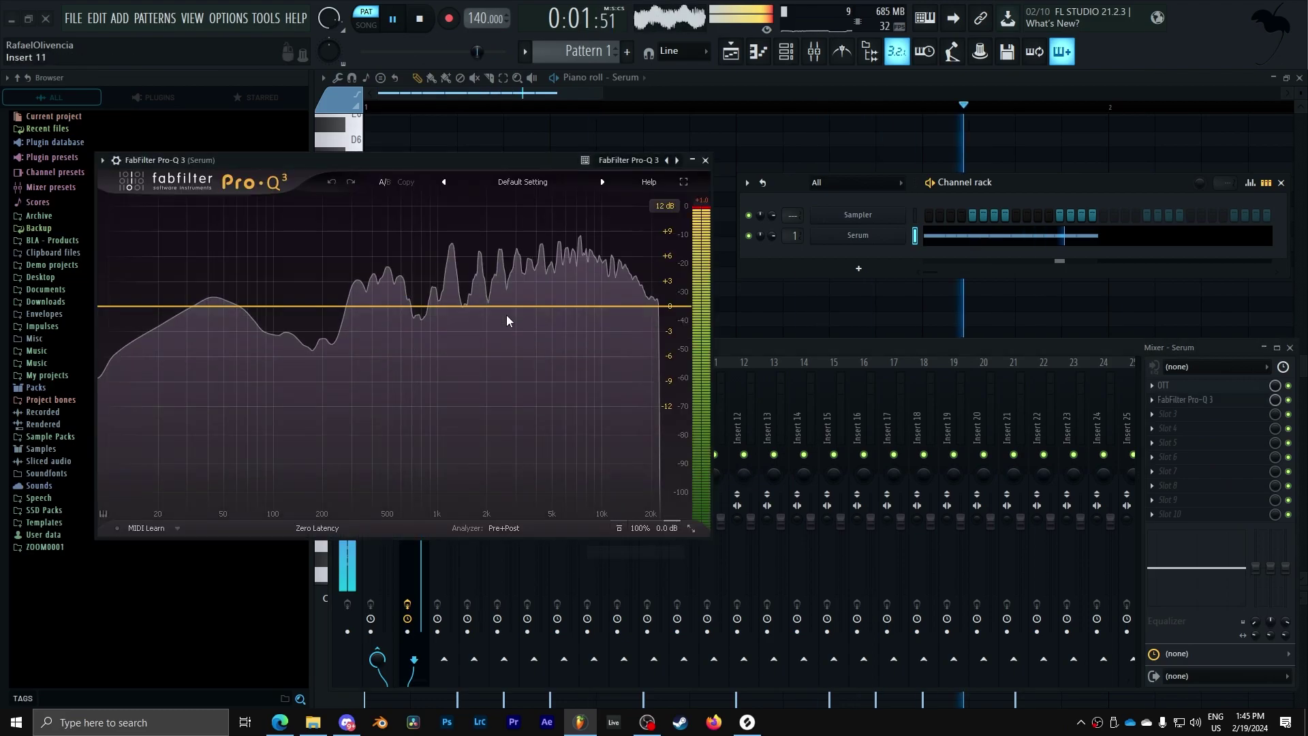
- Stop playback and add a side-only Low Cut band at about 202 Hz with a 12 dB/oct slope in Pro-Q 3
{"action": "key", "text": "space"}
{"action": "left_click_drag", "start_coordinate": [354, 161], "coordinate": [664, 178]}
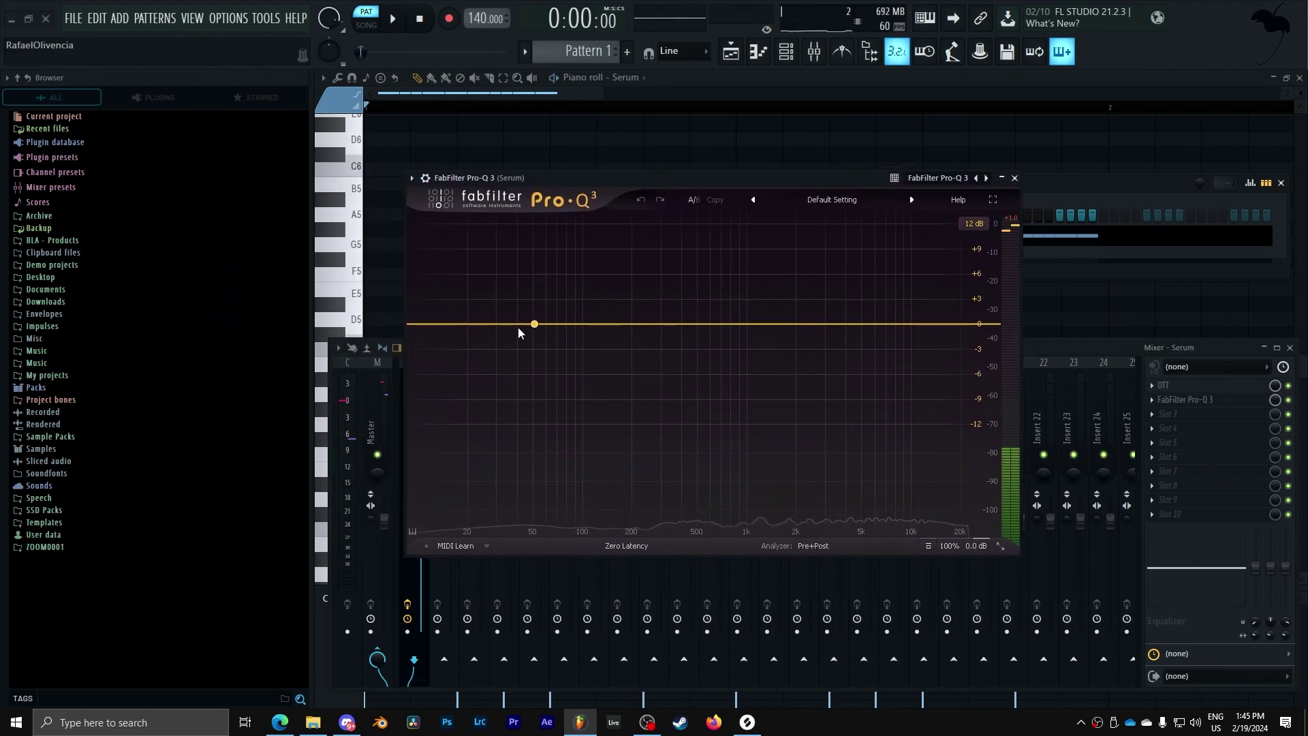
{"action": "left_click", "coordinate": [423, 324]}
{"action": "left_click_drag", "start_coordinate": [433, 325], "coordinate": [633, 328]}
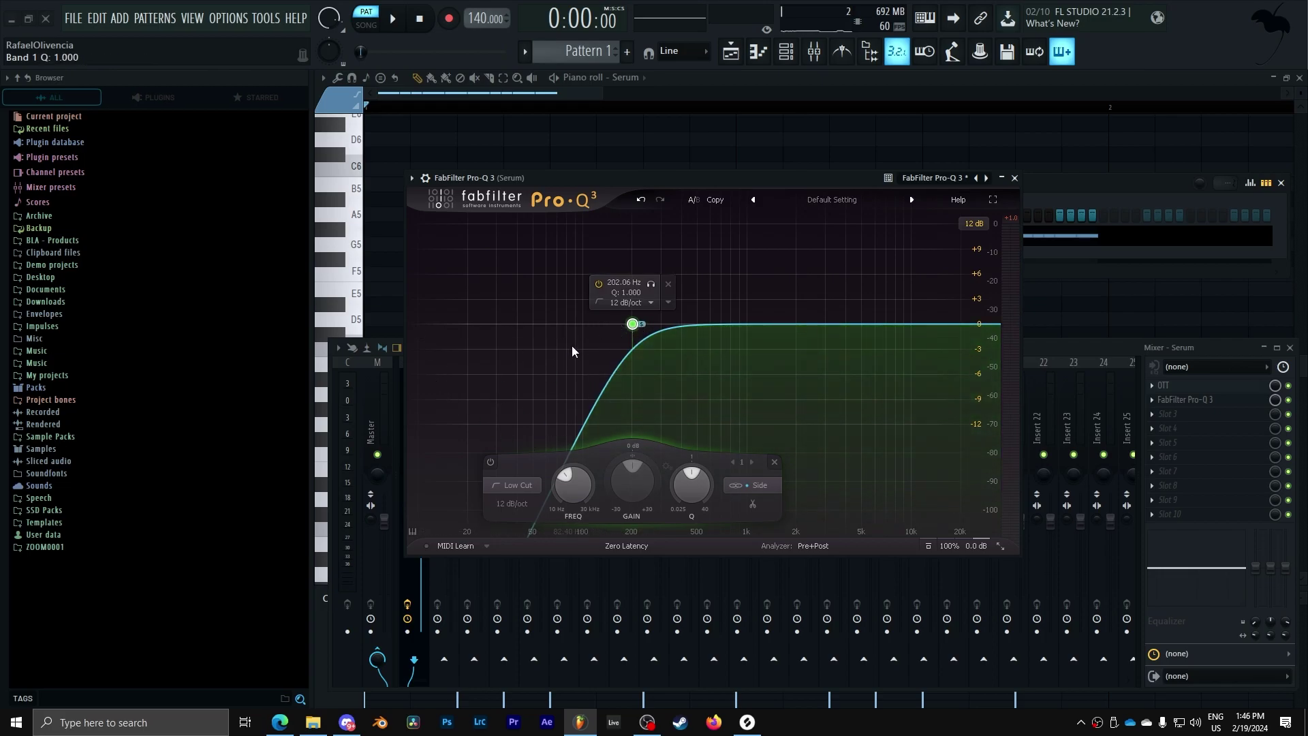
- Add a side-only High Shelf at about 5036 Hz with +3.35 dB gain and Q 0.300 during playback
{"action": "key", "text": "space"}
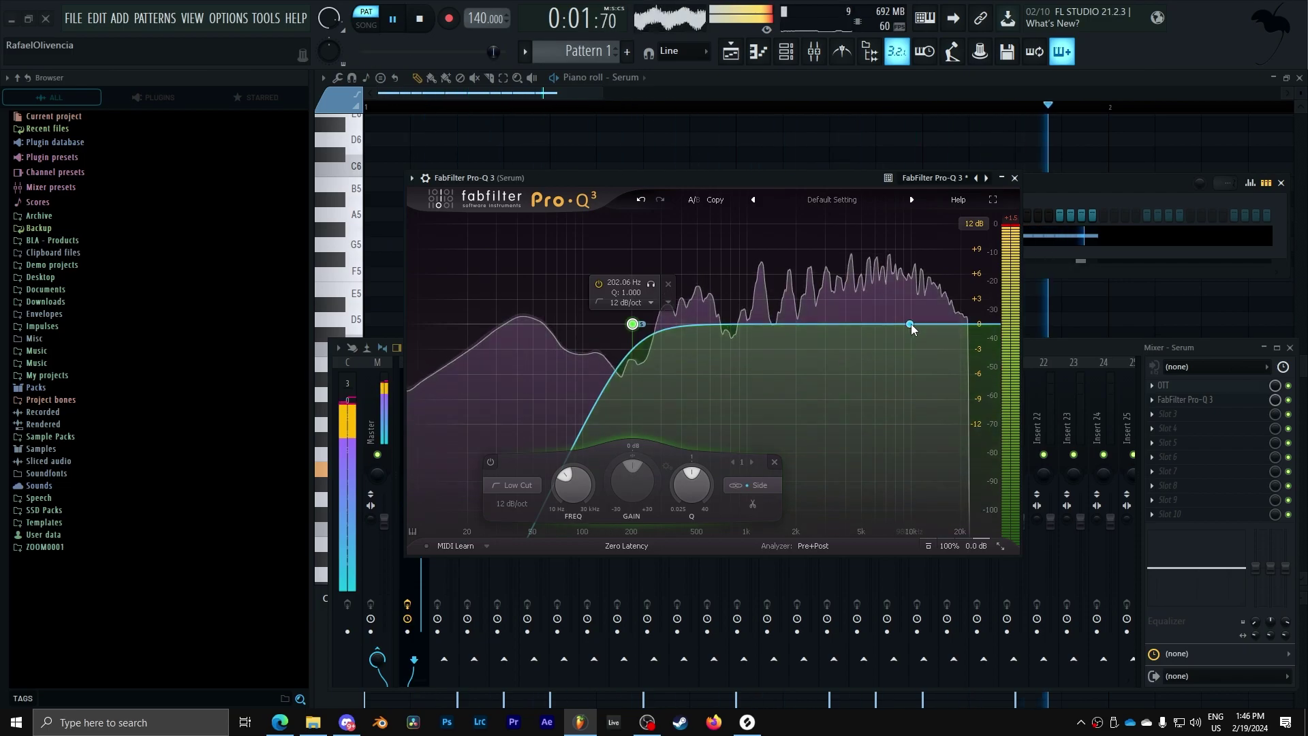
{"action": "left_click_drag", "start_coordinate": [907, 324], "coordinate": [862, 306]}
{"action": "scroll", "coordinate": [863, 308], "scroll_direction": "up", "scroll_amount": 4}
{"action": "key", "text": "space"}
{"action": "scroll", "coordinate": [862, 310], "scroll_direction": "down", "scroll_amount": 4}
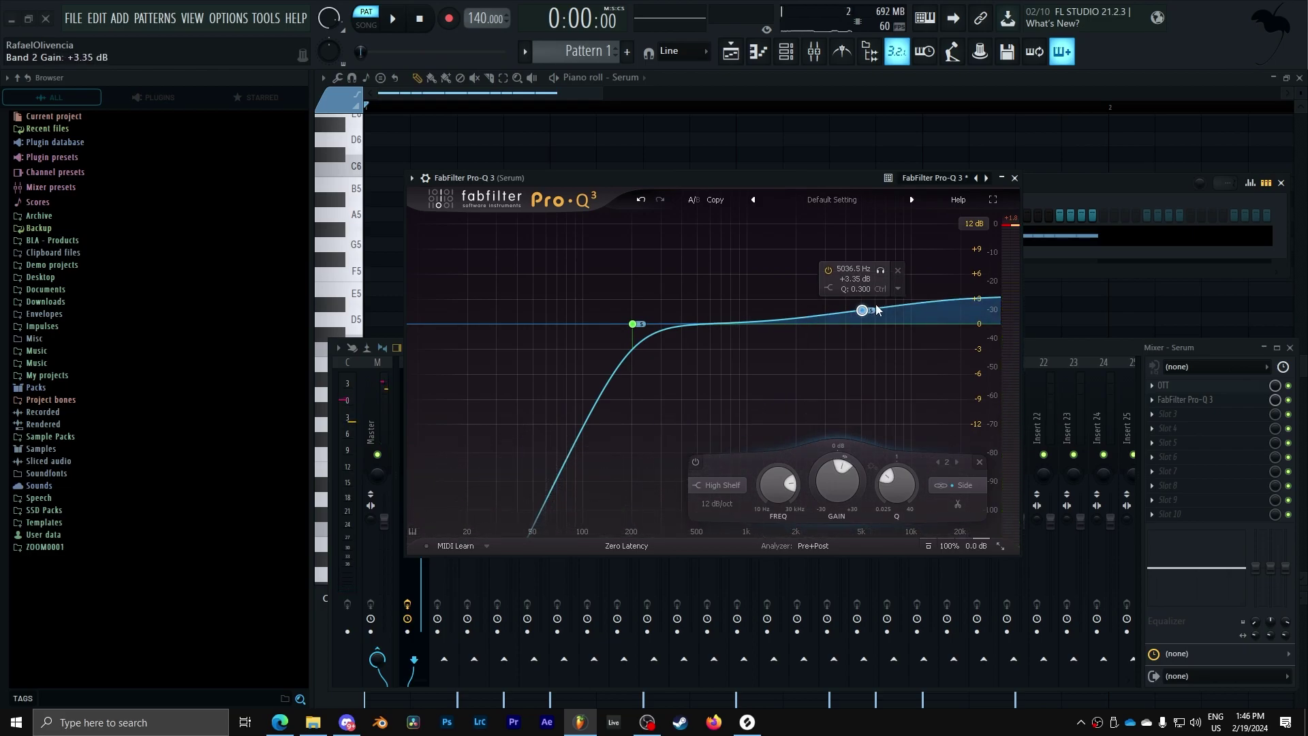
- Add a third band shaped as a bell cut of about -3 dB near 5 kHz
{"action": "key", "text": "space"}
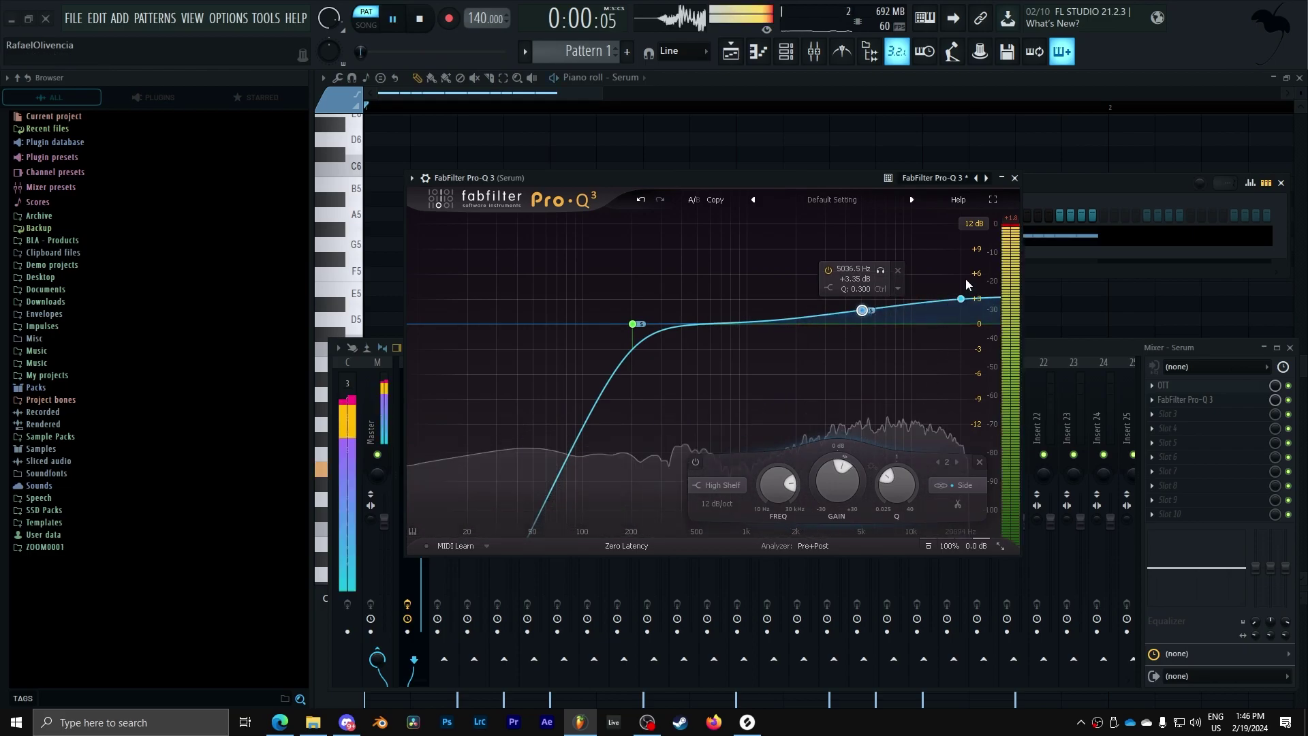
{"action": "left_click_drag", "start_coordinate": [566, 325], "coordinate": [855, 347]}
{"action": "key", "text": "space"}
{"action": "left_click", "coordinate": [690, 485]}
{"action": "left_click", "coordinate": [698, 440]}
{"action": "key", "text": "space"}
- Add a wide stereo bell boost of +1.71 dB at about 137 Hz with Q 0.345, stop playback and close the equalizer
{"action": "left_click_drag", "start_coordinate": [596, 327], "coordinate": [602, 300]}
{"action": "scroll", "coordinate": [605, 305], "scroll_direction": "down", "scroll_amount": 5}
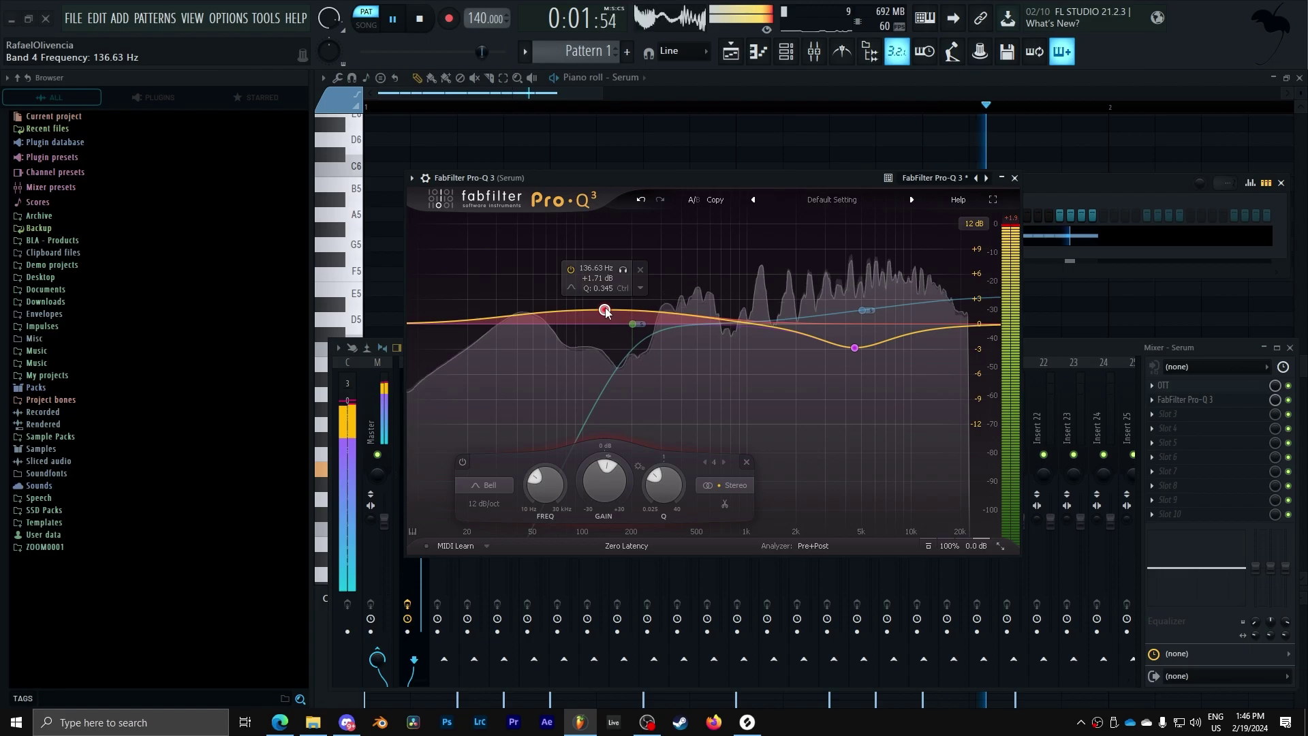
{"action": "key", "text": "space"}
{"action": "left_click", "coordinate": [1015, 178]}
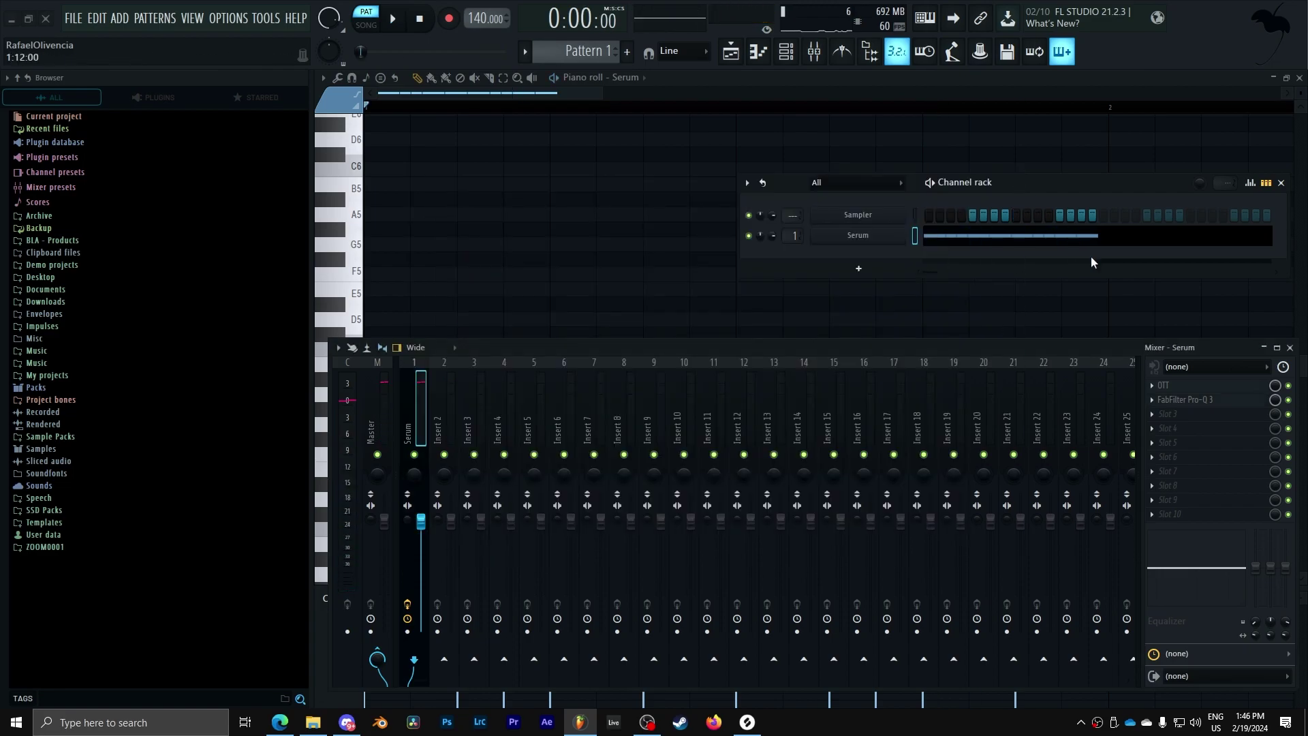
- Load Maximus in the third effect slot of the Serum mixer track and audition the pattern through it
{"action": "left_click", "coordinate": [1196, 417]}
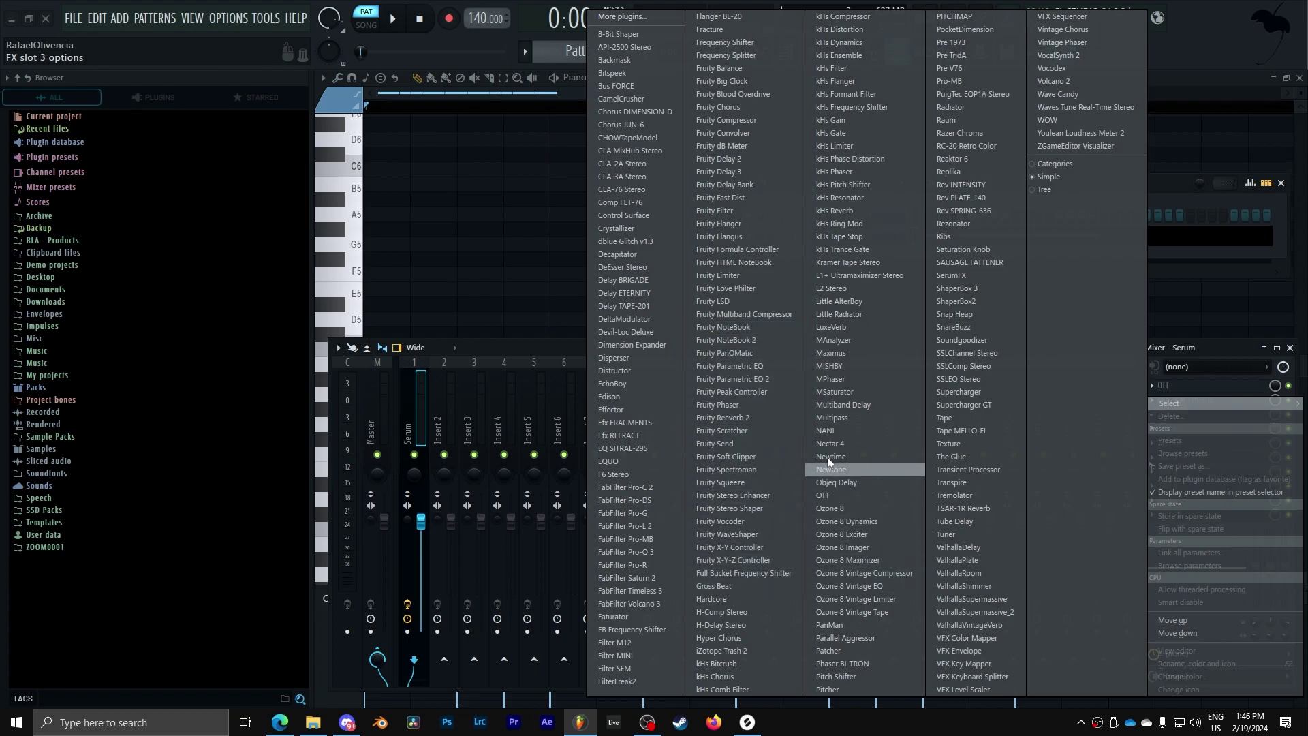
{"action": "left_click", "coordinate": [852, 355]}
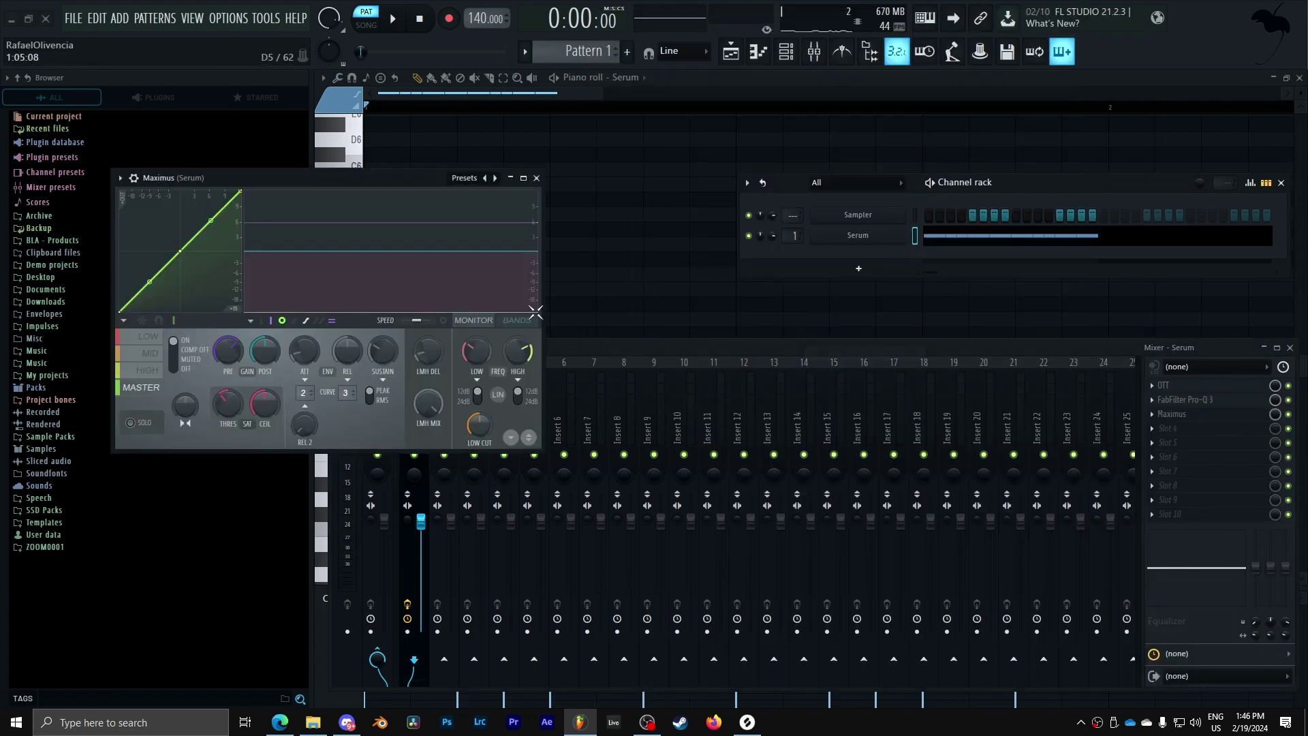
{"action": "key", "text": "space"}
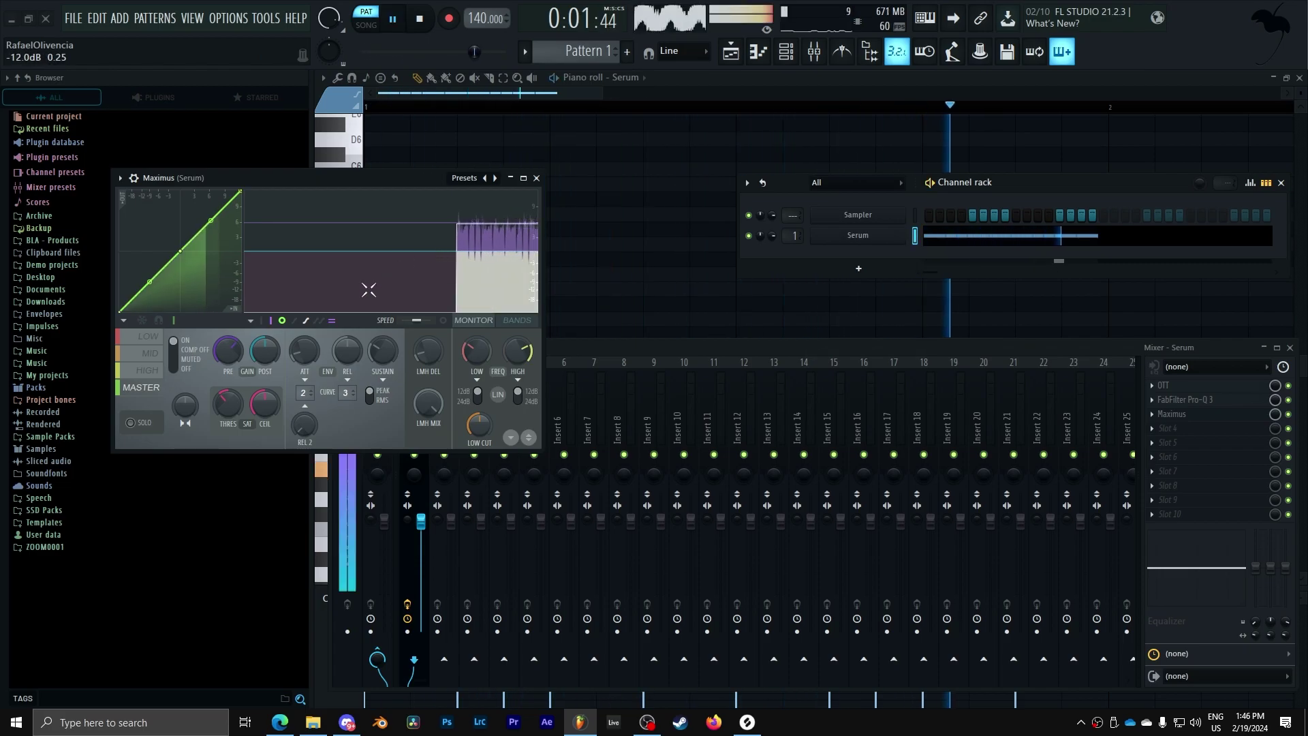
{"action": "key", "text": "space"}
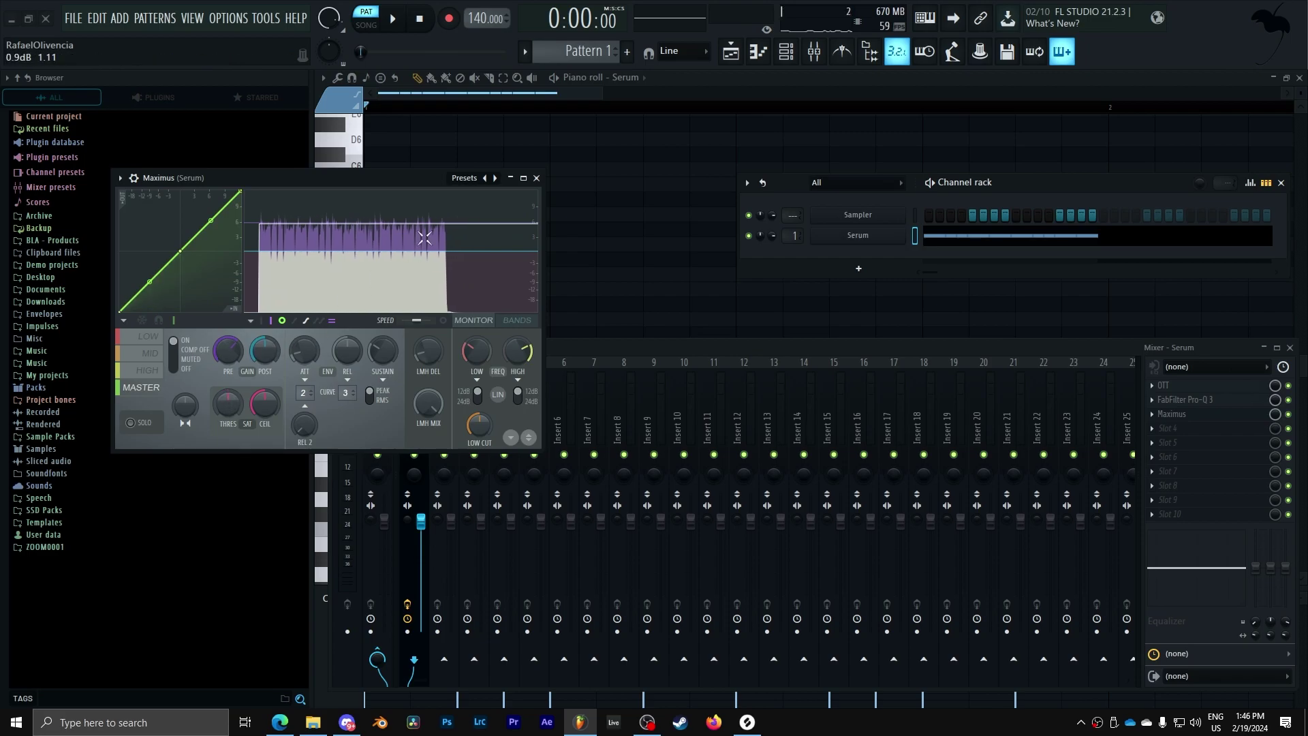
- Load the Default preset in Maximus, set the Low, Mid and High bands to Comp Off, and straighten the master band's curve
{"action": "left_click", "coordinate": [496, 179]}
{"action": "left_click", "coordinate": [519, 51]}
{"action": "left_click_drag", "start_coordinate": [427, 175], "coordinate": [913, 192]}
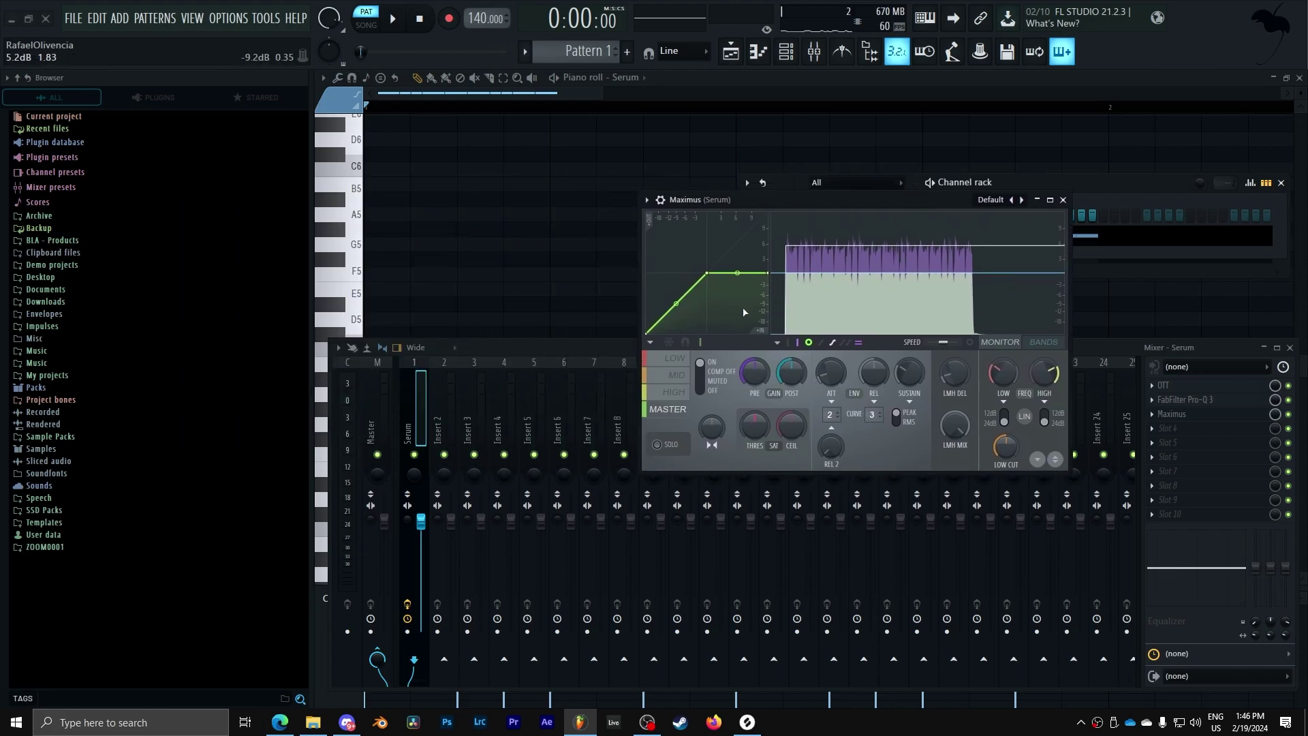
{"action": "left_click", "coordinate": [685, 357]}
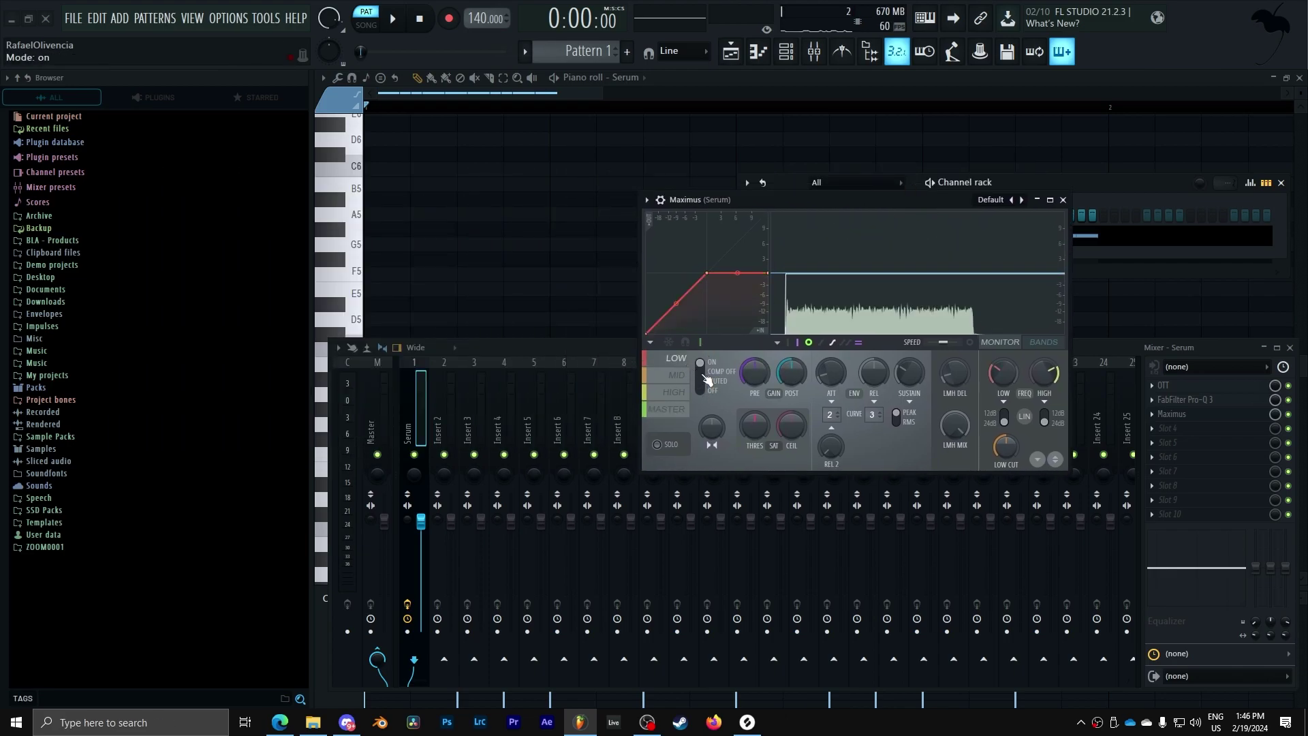
{"action": "left_click", "coordinate": [694, 377]}
{"action": "left_click", "coordinate": [695, 390]}
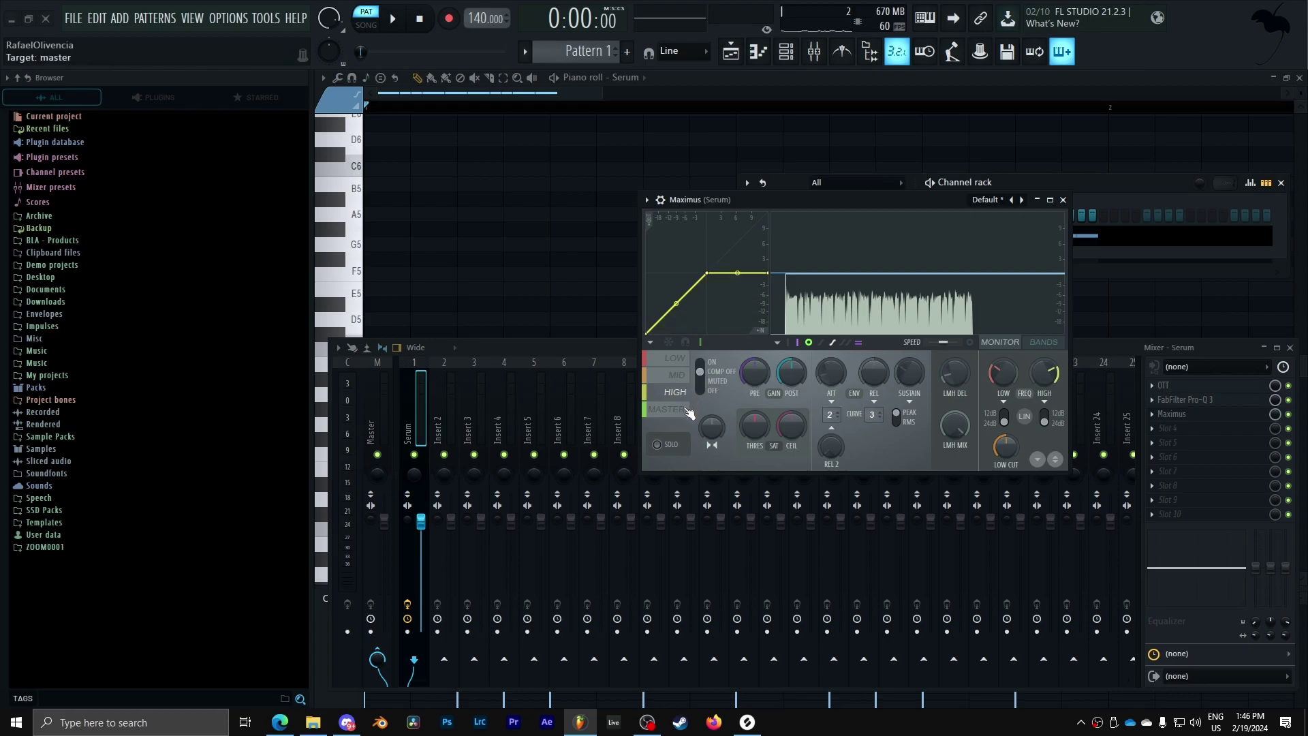
{"action": "left_click", "coordinate": [688, 410]}
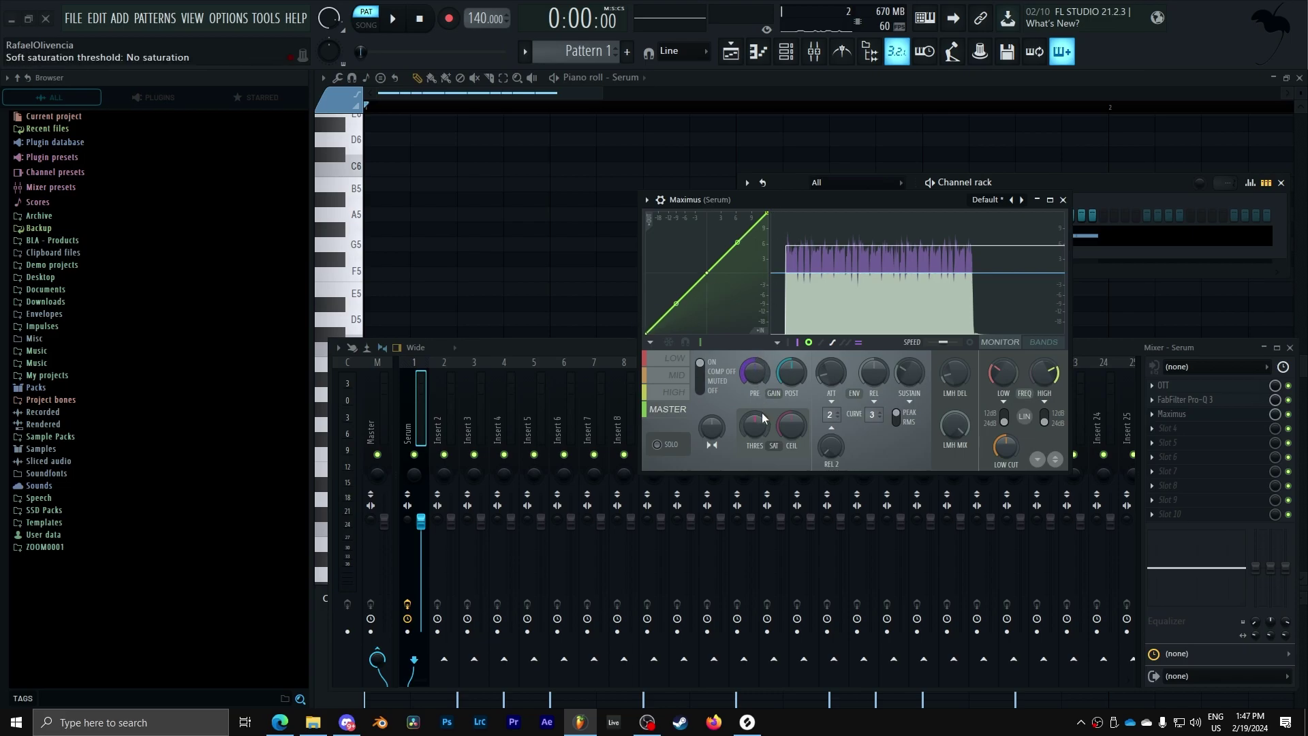
- Set the Maximus master band's soft saturation ceiling to -0.1 dB and try a pre gain of 6.0 dB during playback
{"action": "left_click_drag", "start_coordinate": [754, 426], "coordinate": [754, 423]}
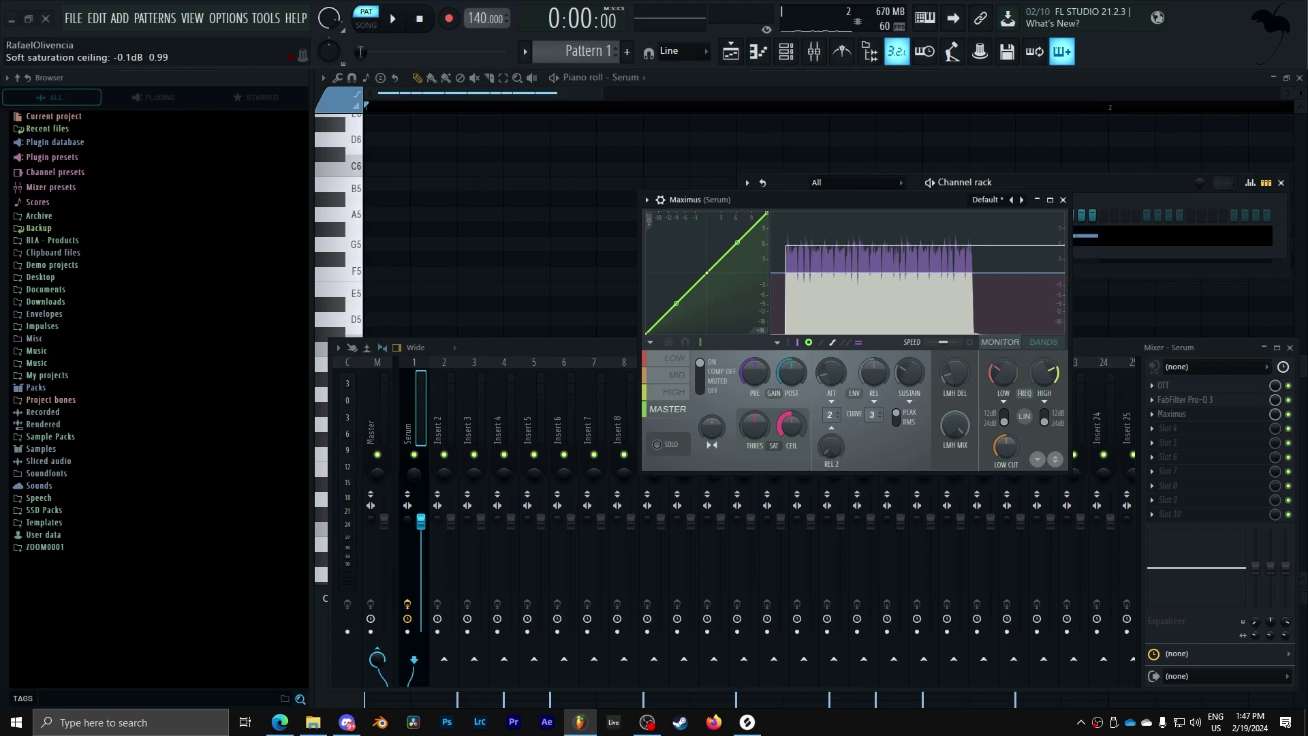
{"action": "key", "text": "space"}
{"action": "key", "text": "space"}
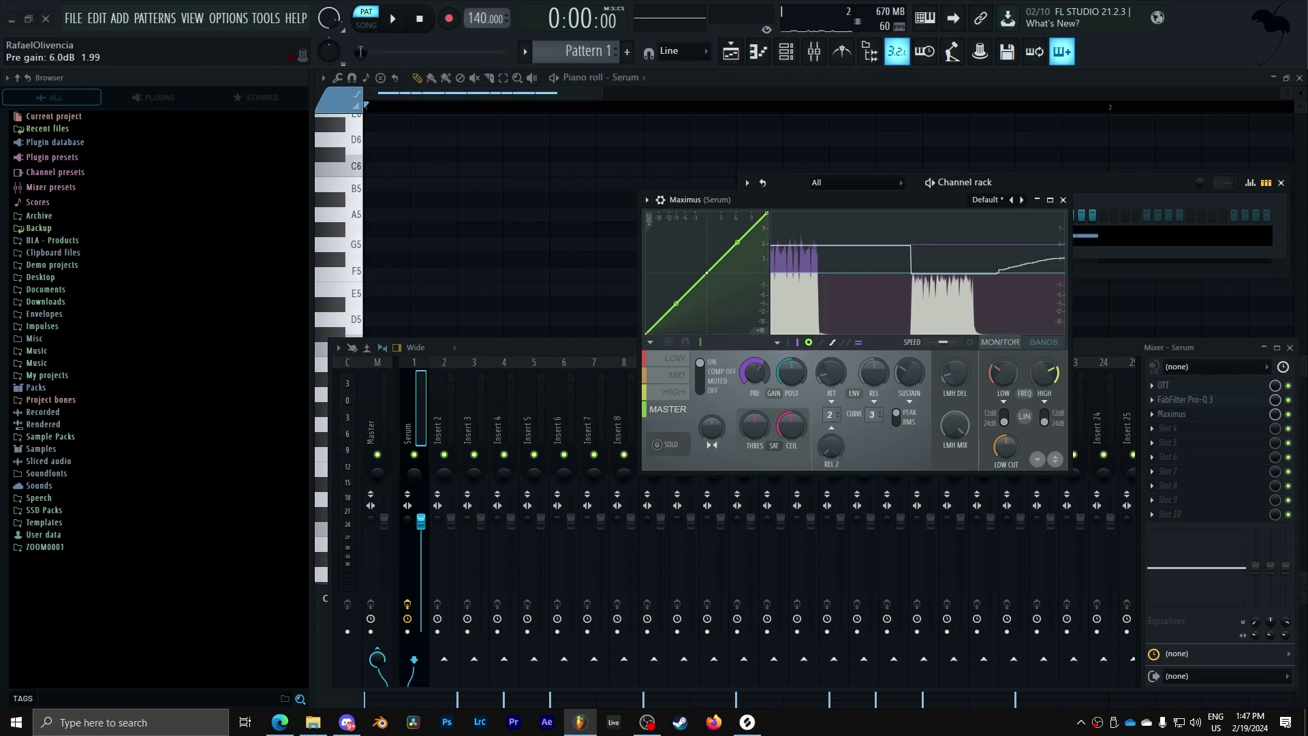
- Bring the master pre gain to about 4.4 dB, set the soft saturation threshold to 30% in mode A, and save the project
{"action": "key", "text": "space"}
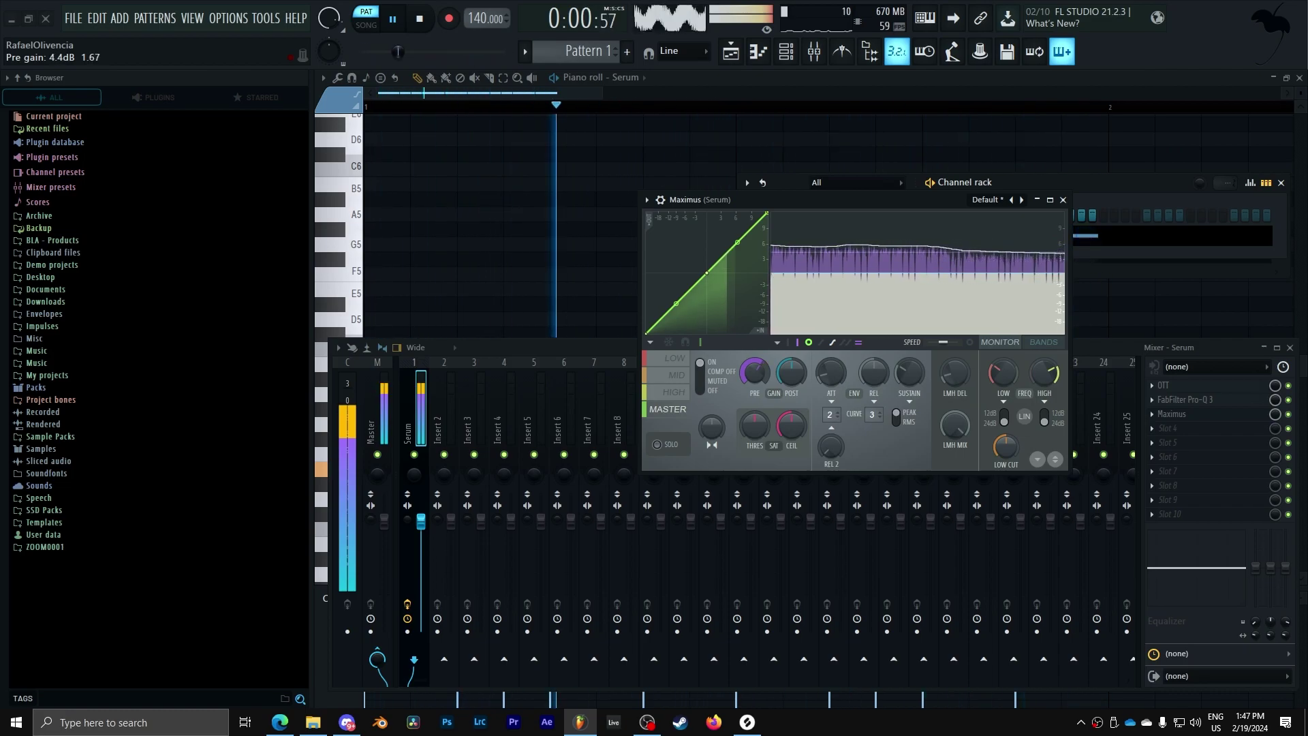
{"action": "key", "text": "space"}
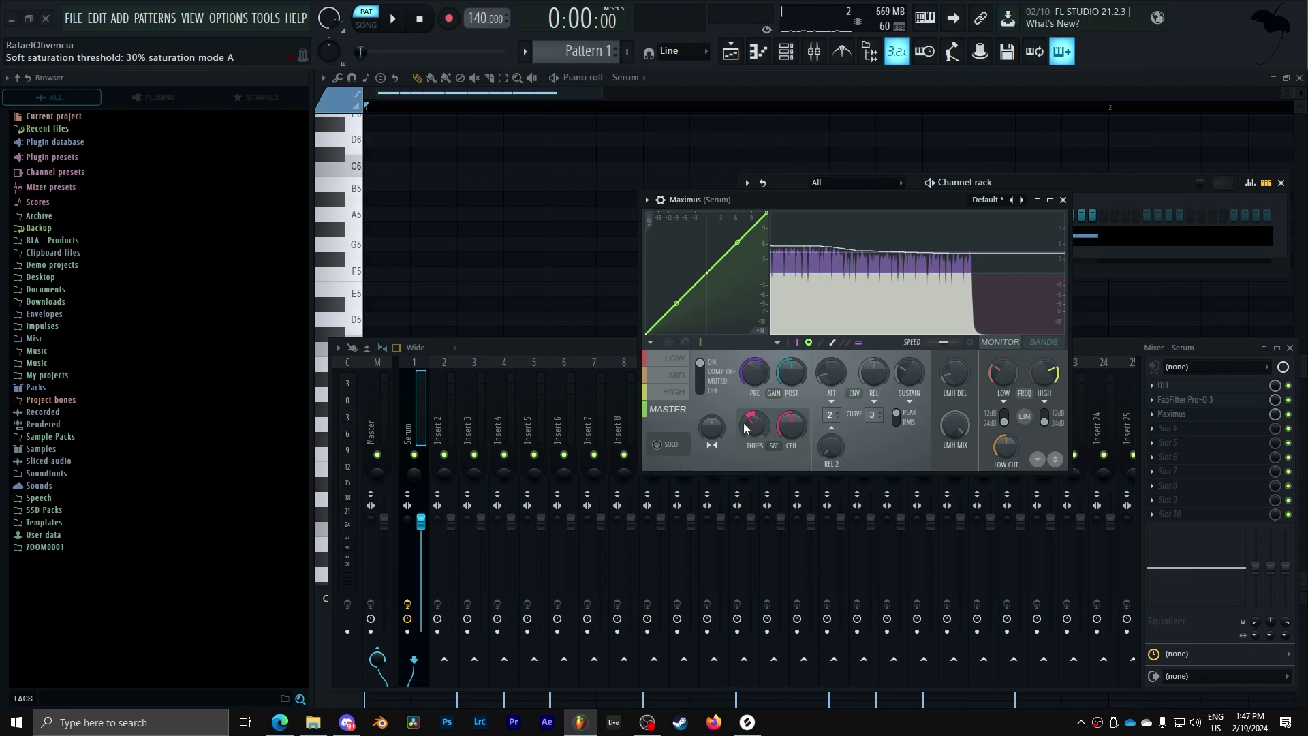
{"action": "key", "text": "ctrl+s"}
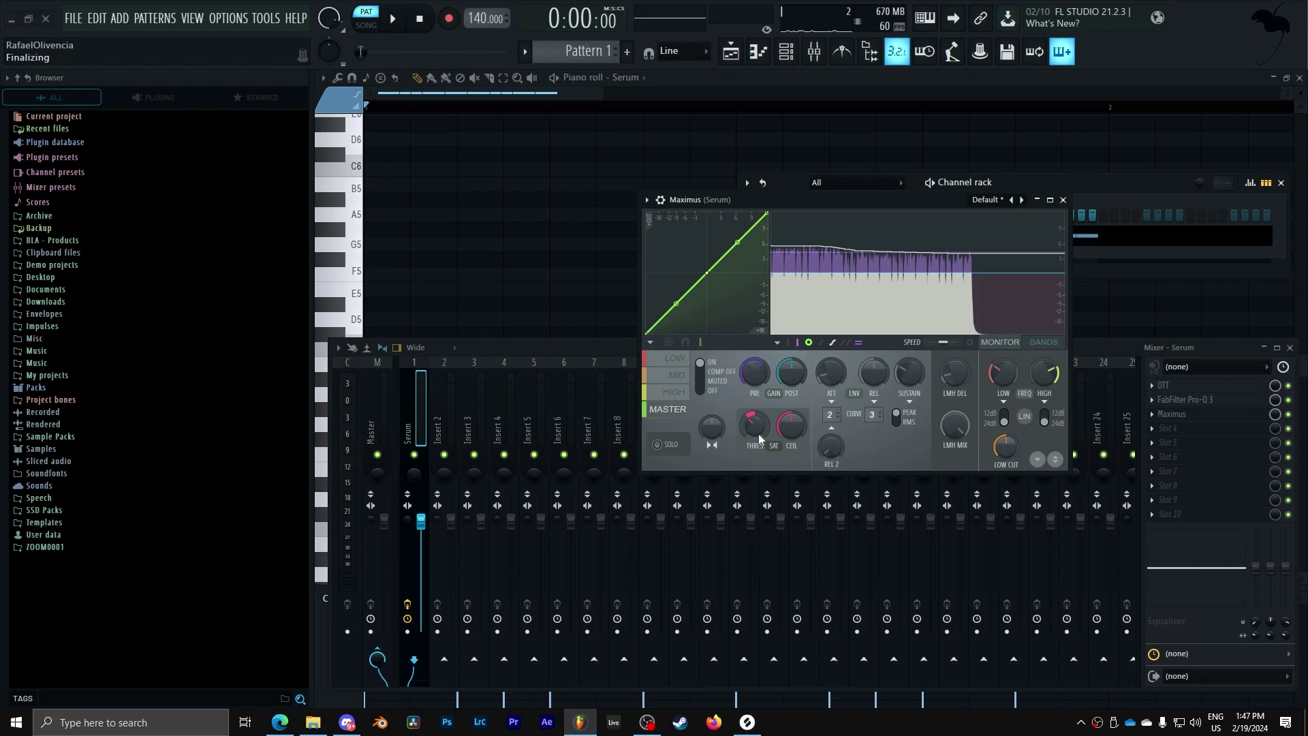
- Fine-tune the Maximus master pre gain around 4.8 dB during playback, close Maximus and stop playback
{"action": "key", "text": "space"}
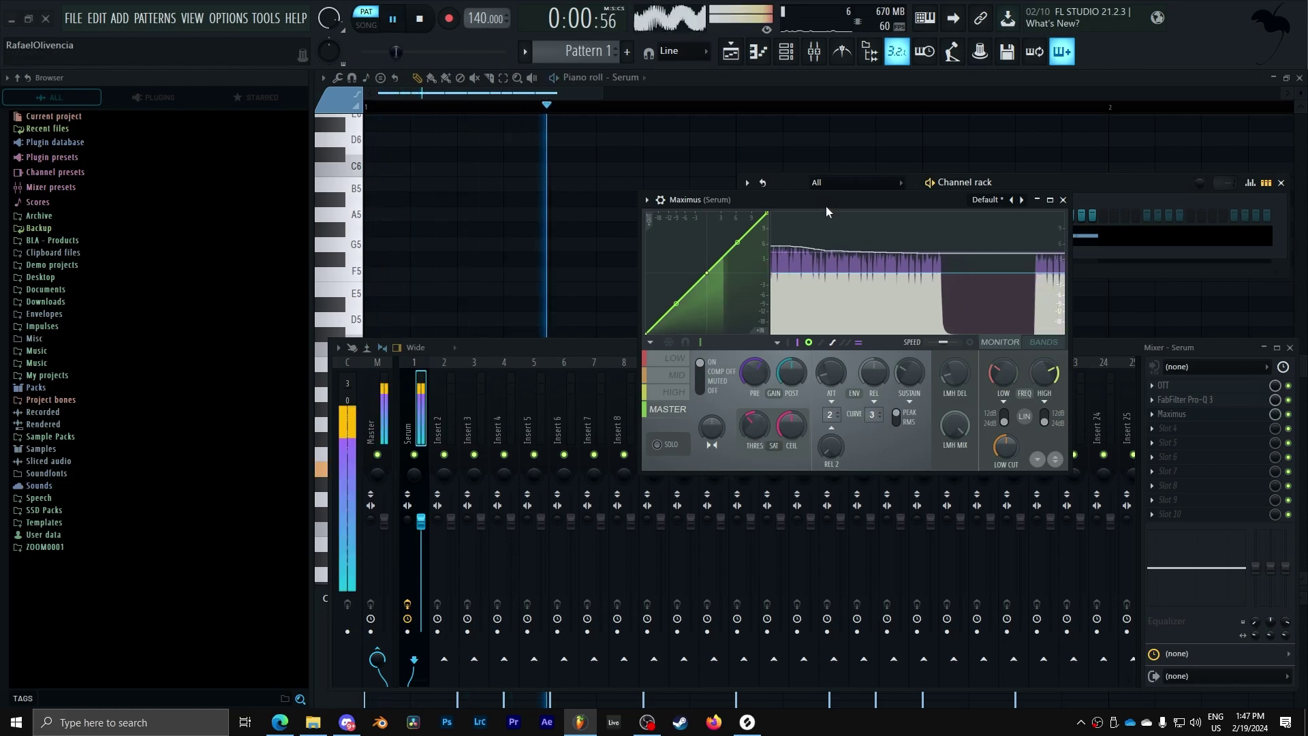
{"action": "mouse_move", "coordinate": [762, 376]}
{"action": "left_mouse_down"}
{"action": "mouse_move", "coordinate": [762, 359]}
{"action": "mouse_move", "coordinate": [762, 374]}
{"action": "left_mouse_up"}
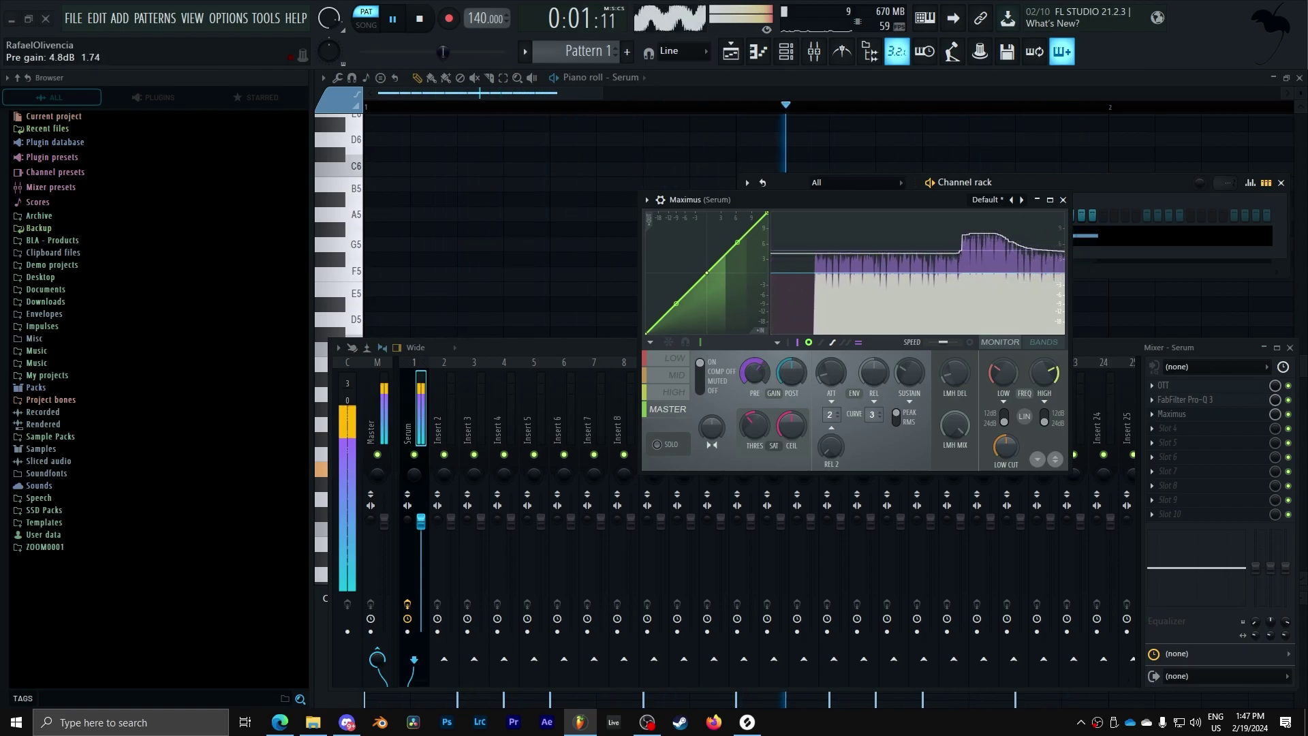
{"action": "key", "text": "space"}
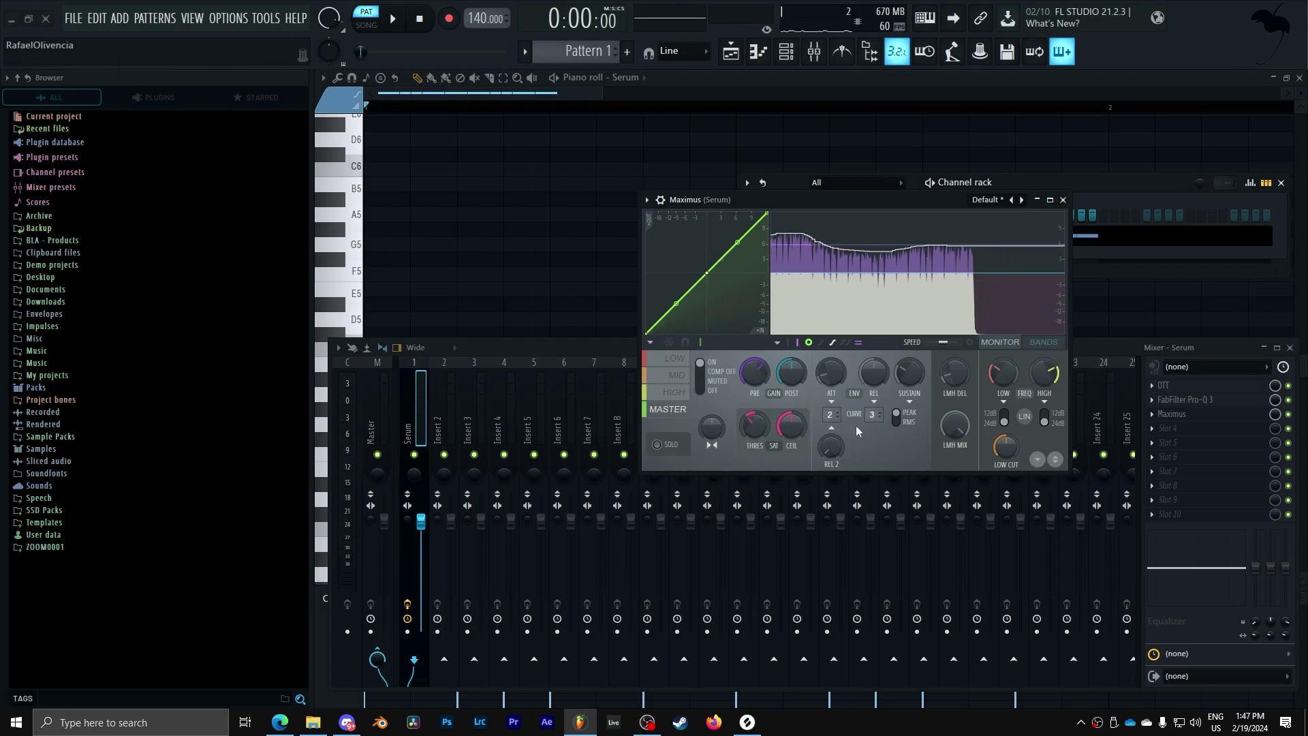
{"action": "left_click", "coordinate": [1063, 199]}
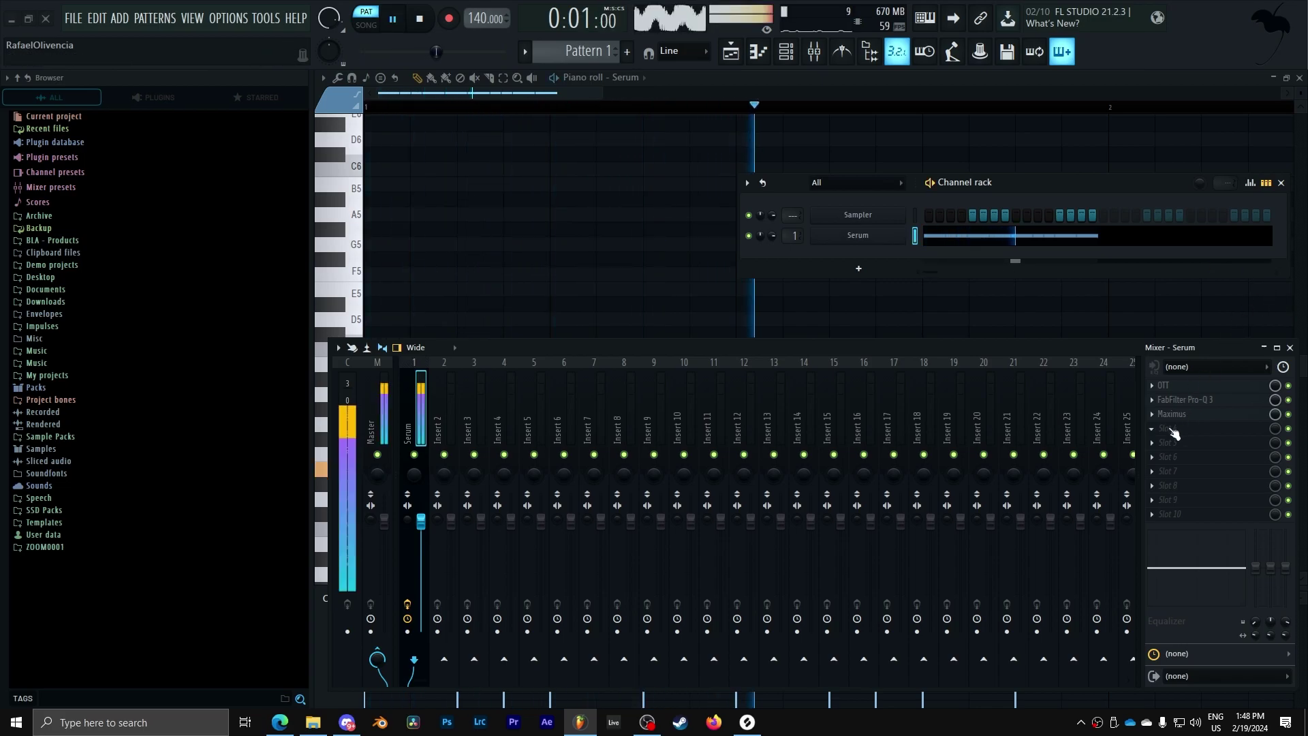
{"action": "key", "text": "space"}
- Load Patcher in the fourth effect slot of the Serum mixer track with the Riddim Shifter preset
{"action": "left_click", "coordinate": [1169, 428]}
{"action": "mouse_move", "coordinate": [1171, 406]}
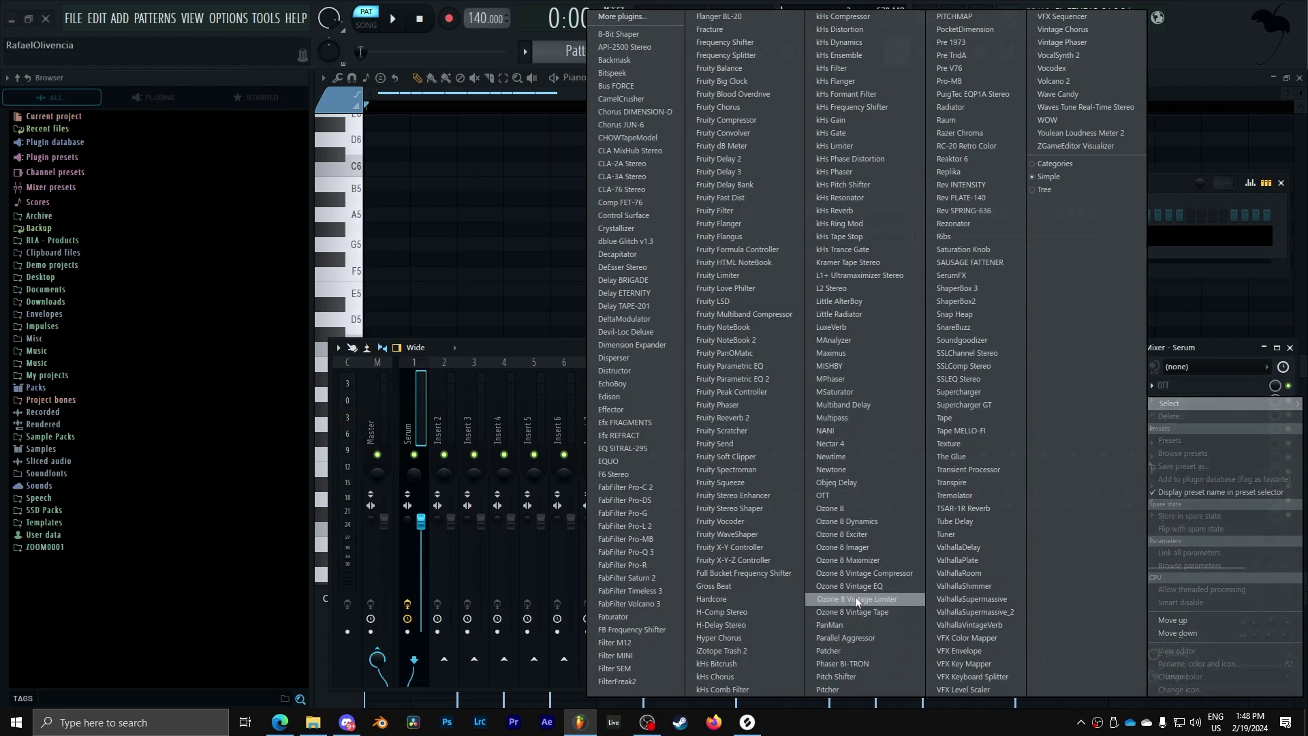
{"action": "left_click", "coordinate": [856, 652]}
{"action": "left_click", "coordinate": [465, 195]}
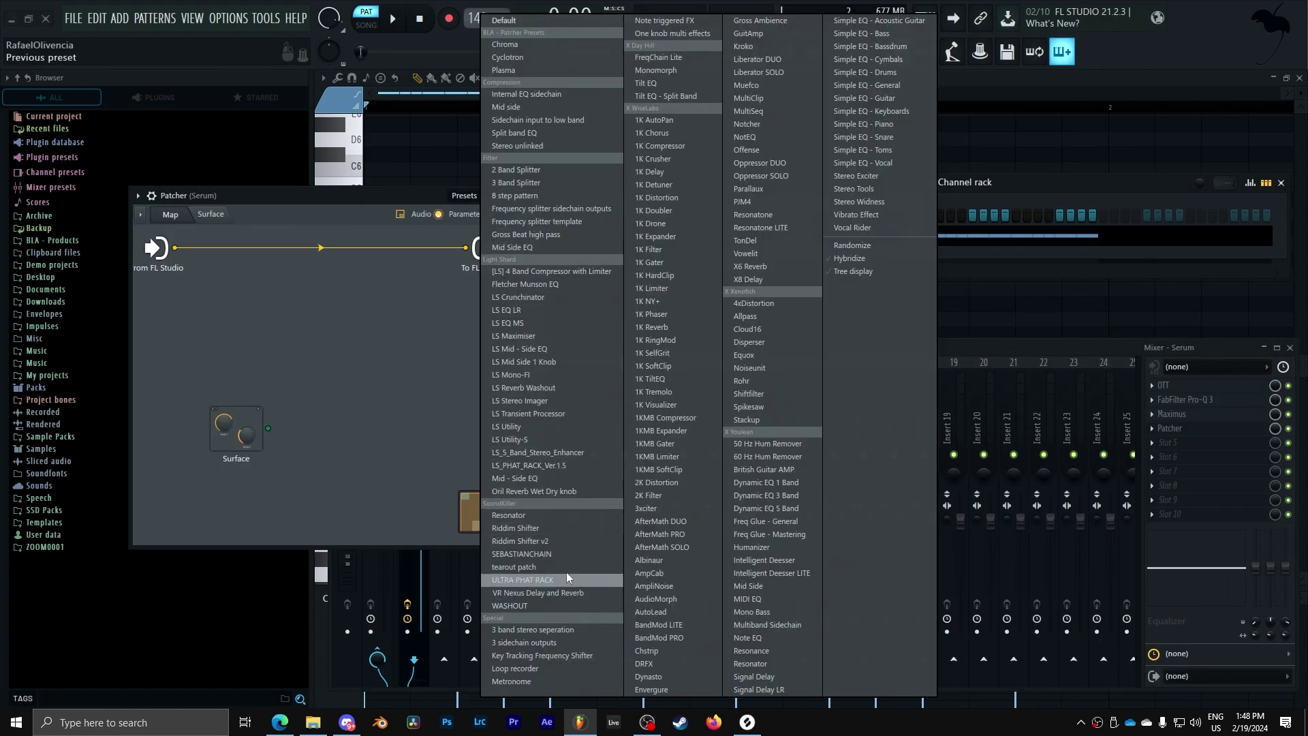
{"action": "left_click", "coordinate": [538, 528]}
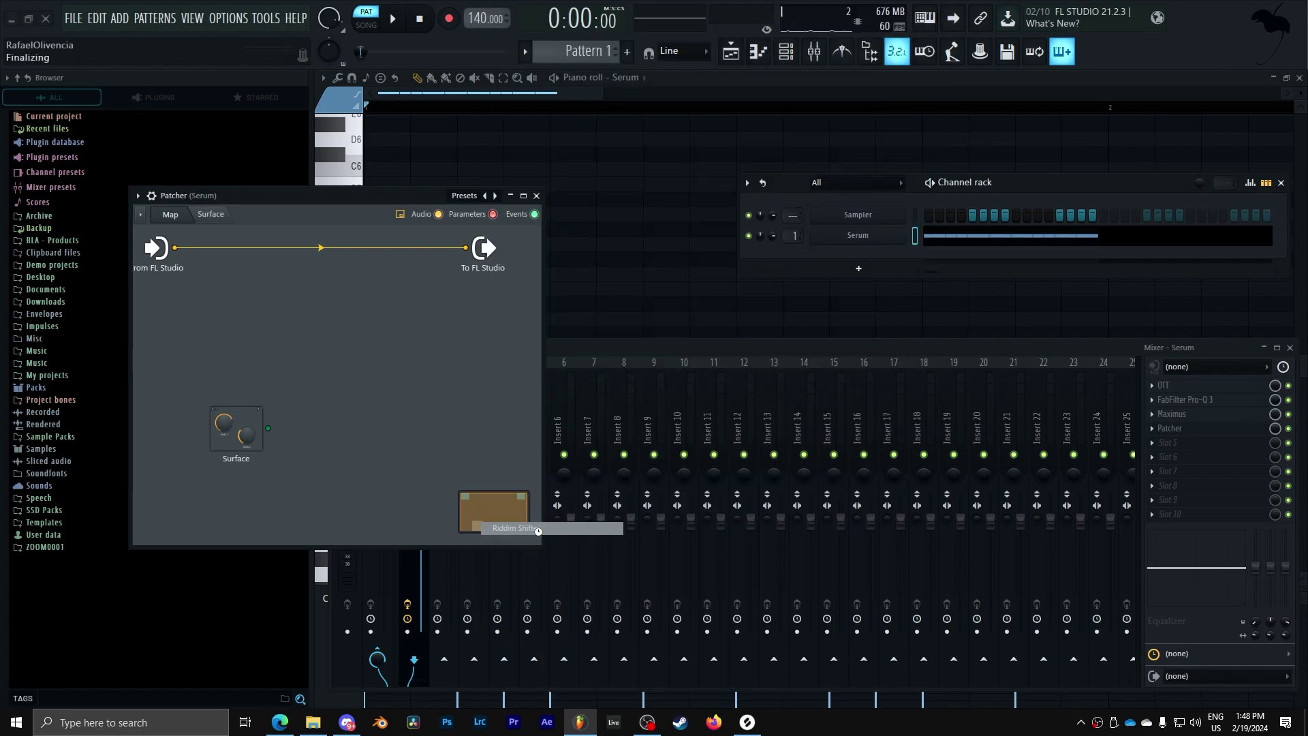
- Adjust the shift amount of Patcher's kHs Frequency Shifter during playback, and move Patcher up to the second effect slot
{"action": "left_click_drag", "start_coordinate": [299, 194], "coordinate": [612, 185]}
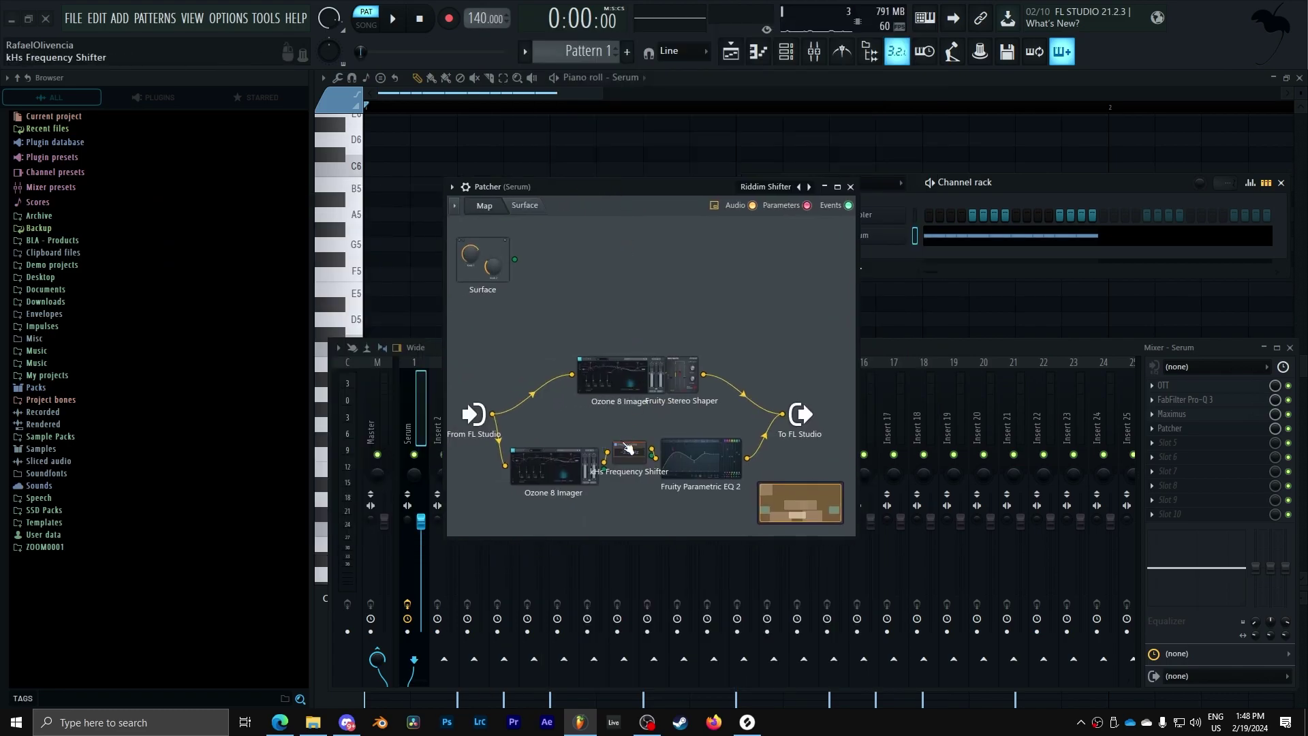
{"action": "double_click", "coordinate": [626, 450]}
{"action": "key", "text": "space"}
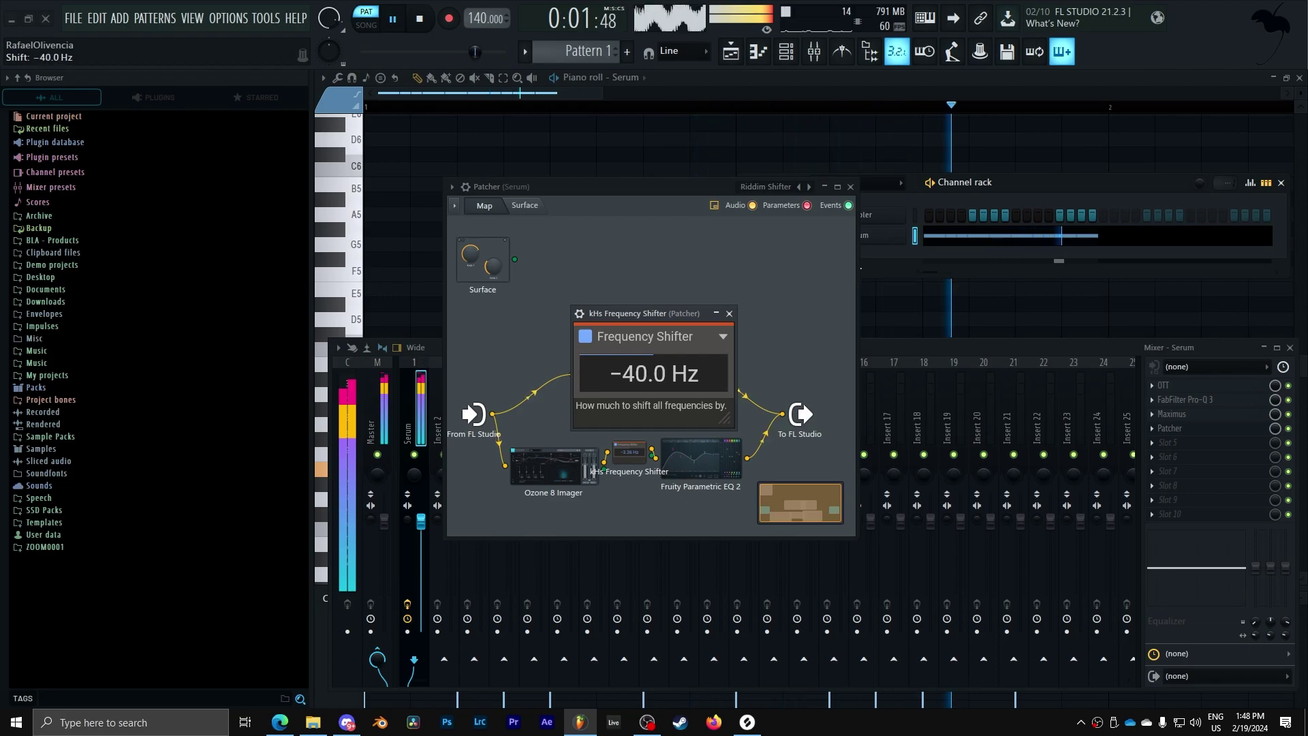
{"action": "left_click_drag", "start_coordinate": [617, 392], "coordinate": [617, 359]}
{"action": "left_click", "coordinate": [729, 313]}
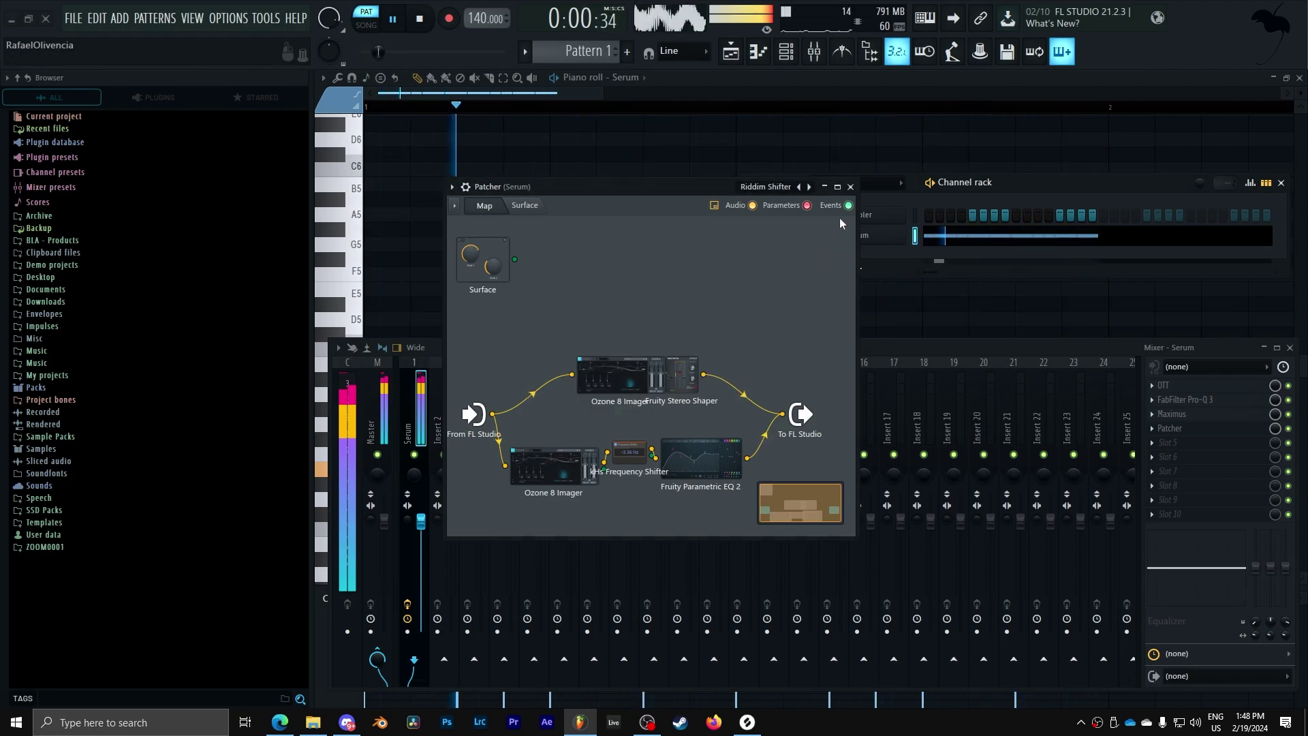
{"action": "left_click", "coordinate": [851, 187]}
{"action": "key", "text": "space"}
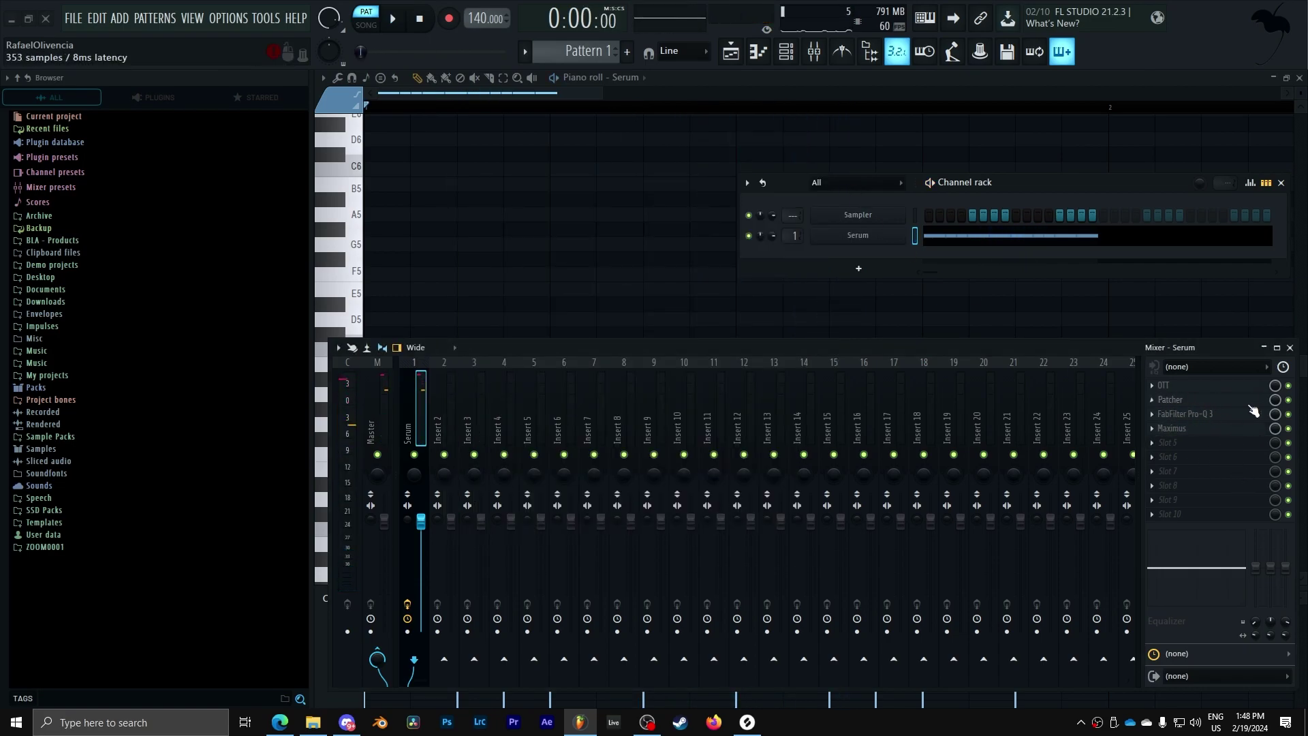
- Load Fruity Delay 3 in the fifth effect slot of the Serum mixer track with the Default preset
{"action": "left_click", "coordinate": [1173, 444]}
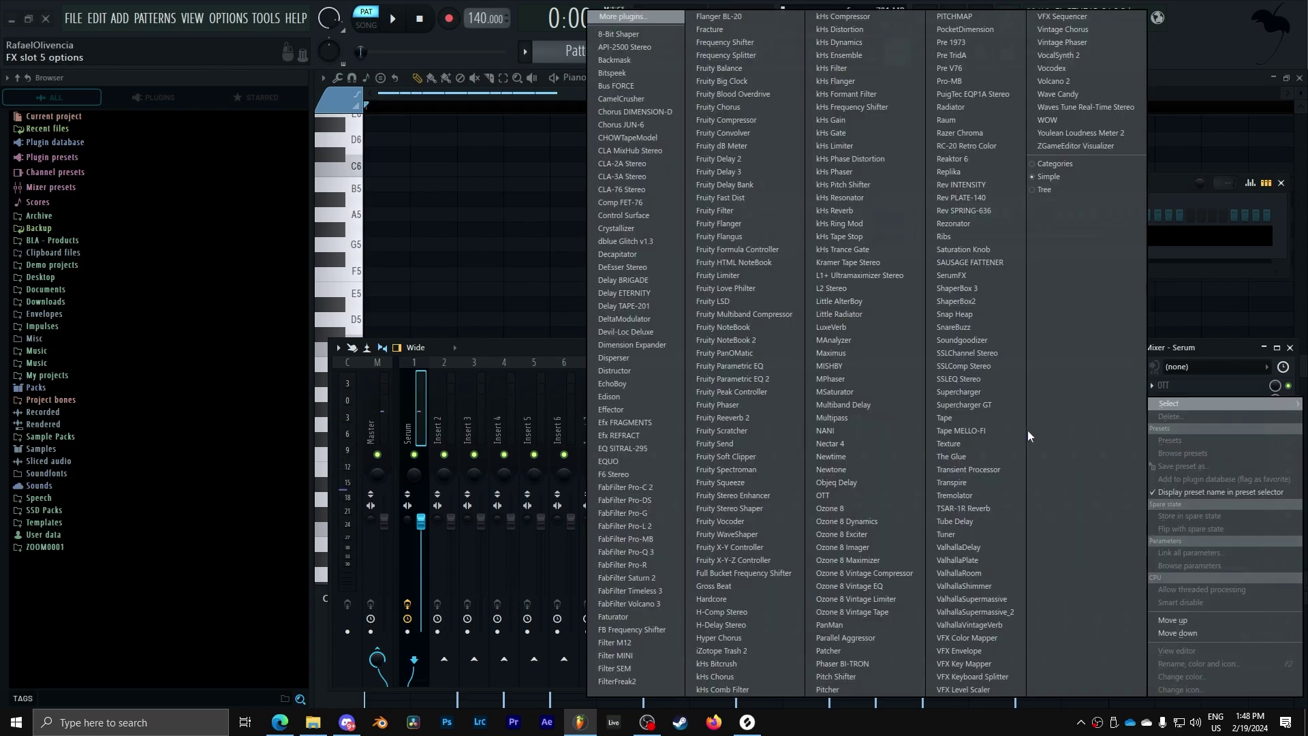
{"action": "left_click", "coordinate": [732, 172]}
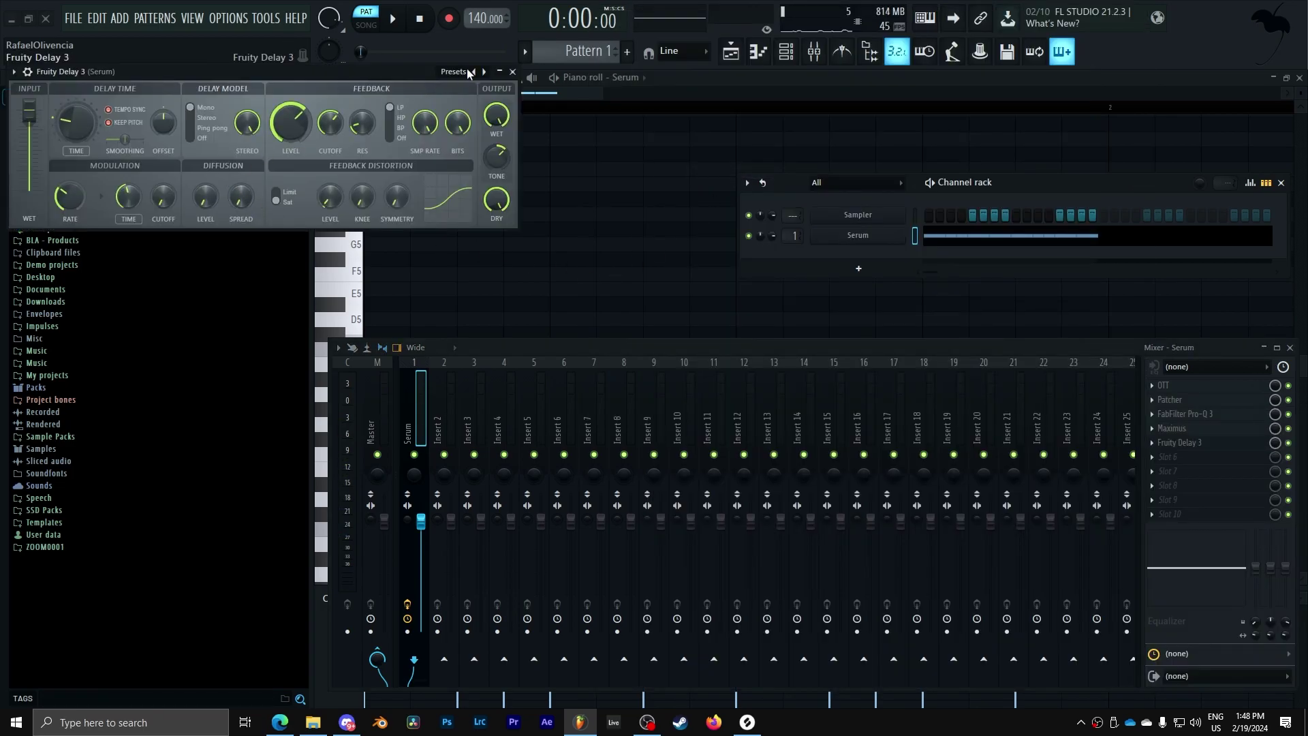
{"action": "right_click", "coordinate": [486, 71]}
{"action": "left_click", "coordinate": [522, 104]}
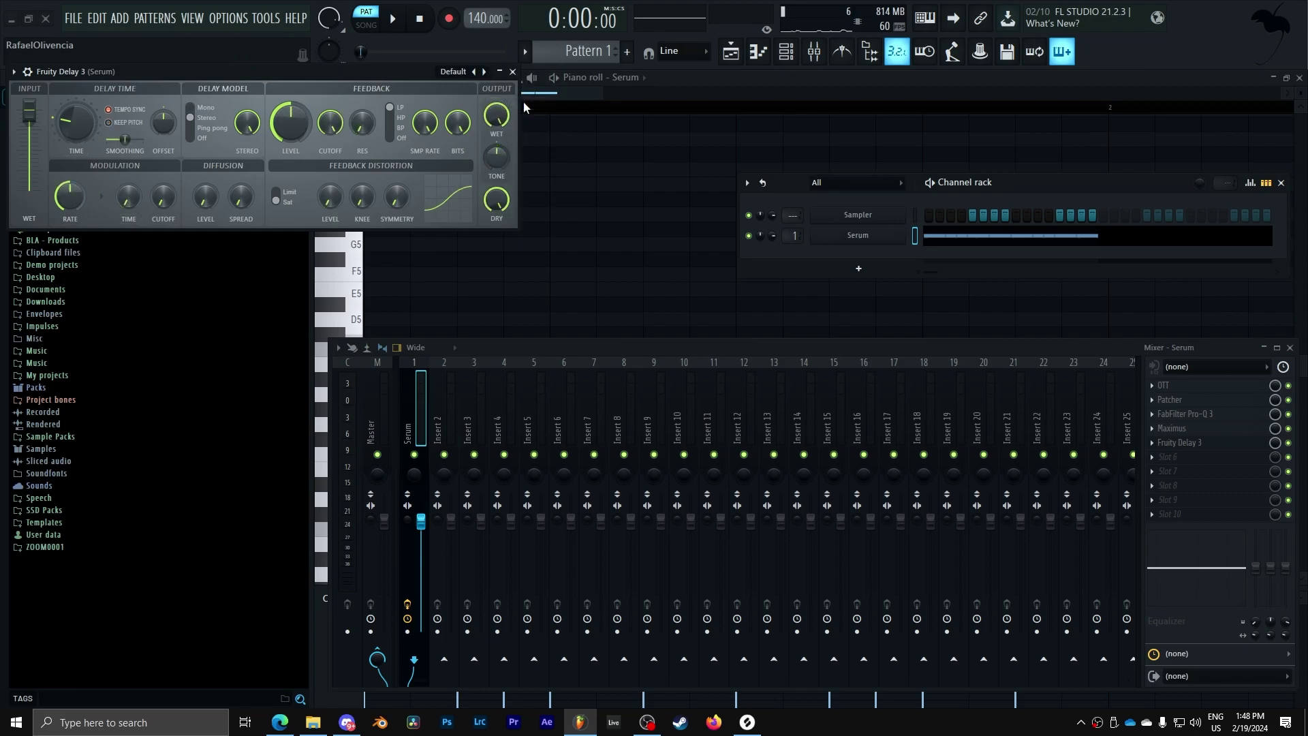
{"action": "left_click_drag", "start_coordinate": [352, 74], "coordinate": [788, 215]}
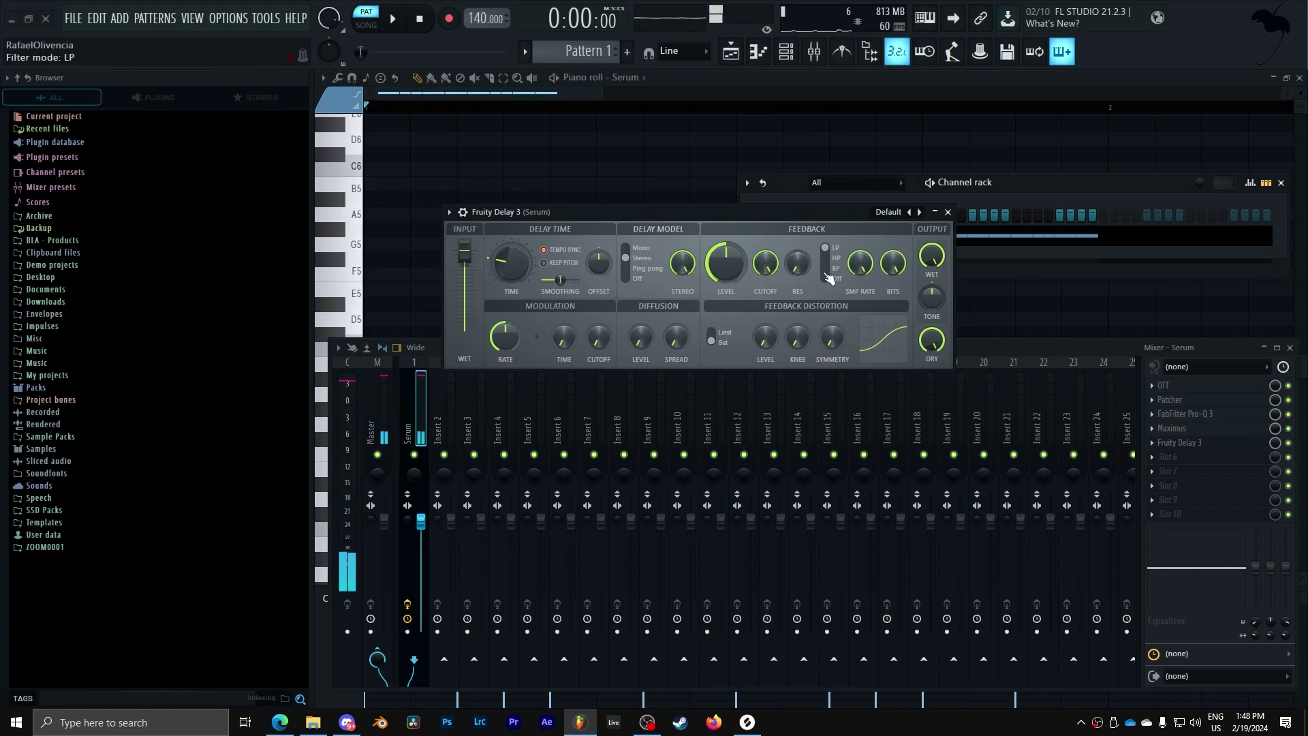
- Set Fruity Delay 3's feedback filter to BP, lower the feedback cutoff, and raise the output tone
{"action": "left_click", "coordinate": [829, 269]}
{"action": "left_click_drag", "start_coordinate": [739, 272], "coordinate": [766, 265]}
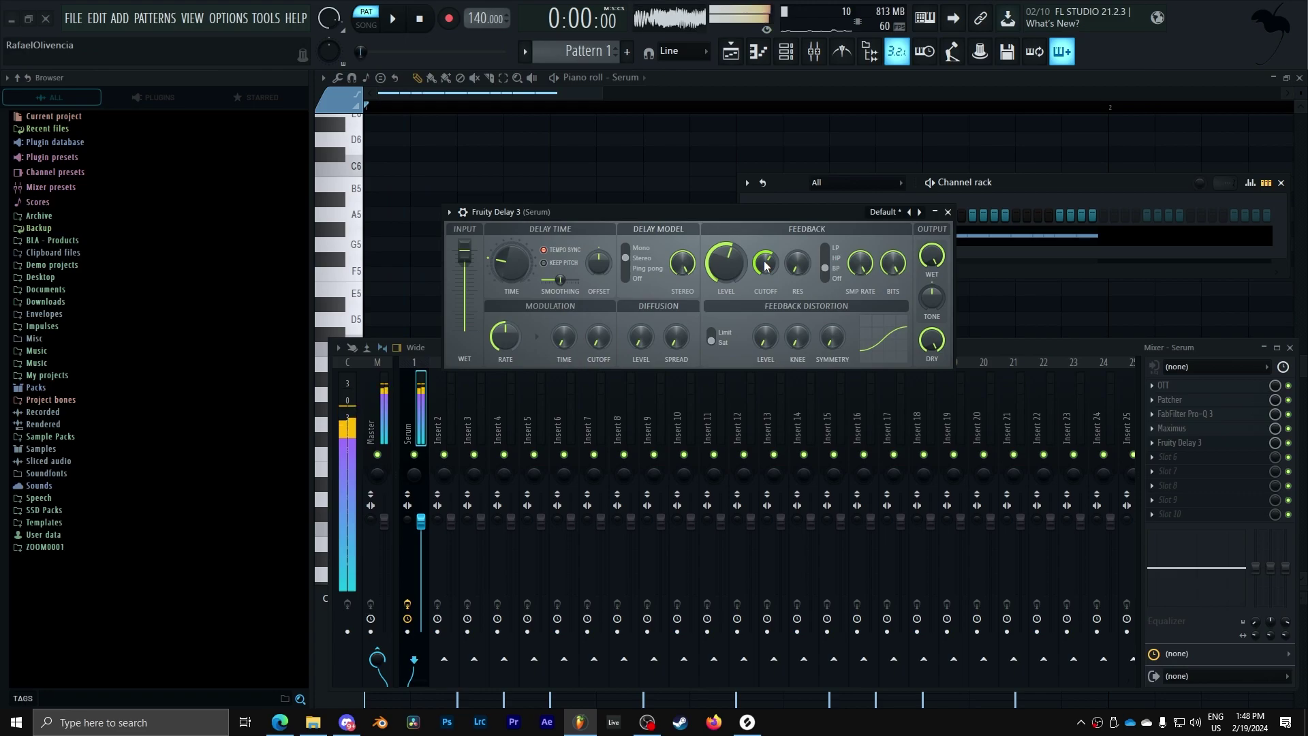
{"action": "left_click_drag", "start_coordinate": [932, 298], "coordinate": [932, 295]}
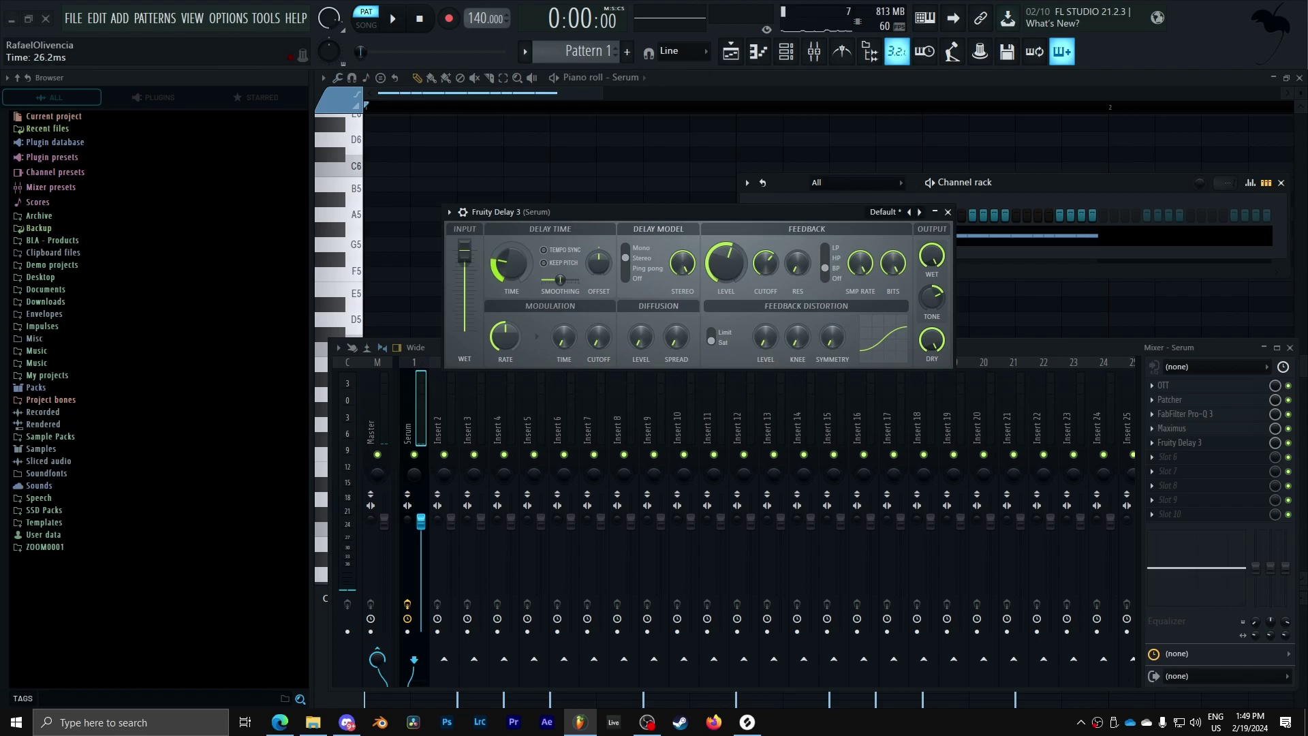
- Fine-tune Fruity Delay 3's unsynced delay time around 25 ms and lower the feedback level during playback
{"action": "key", "text": "space"}
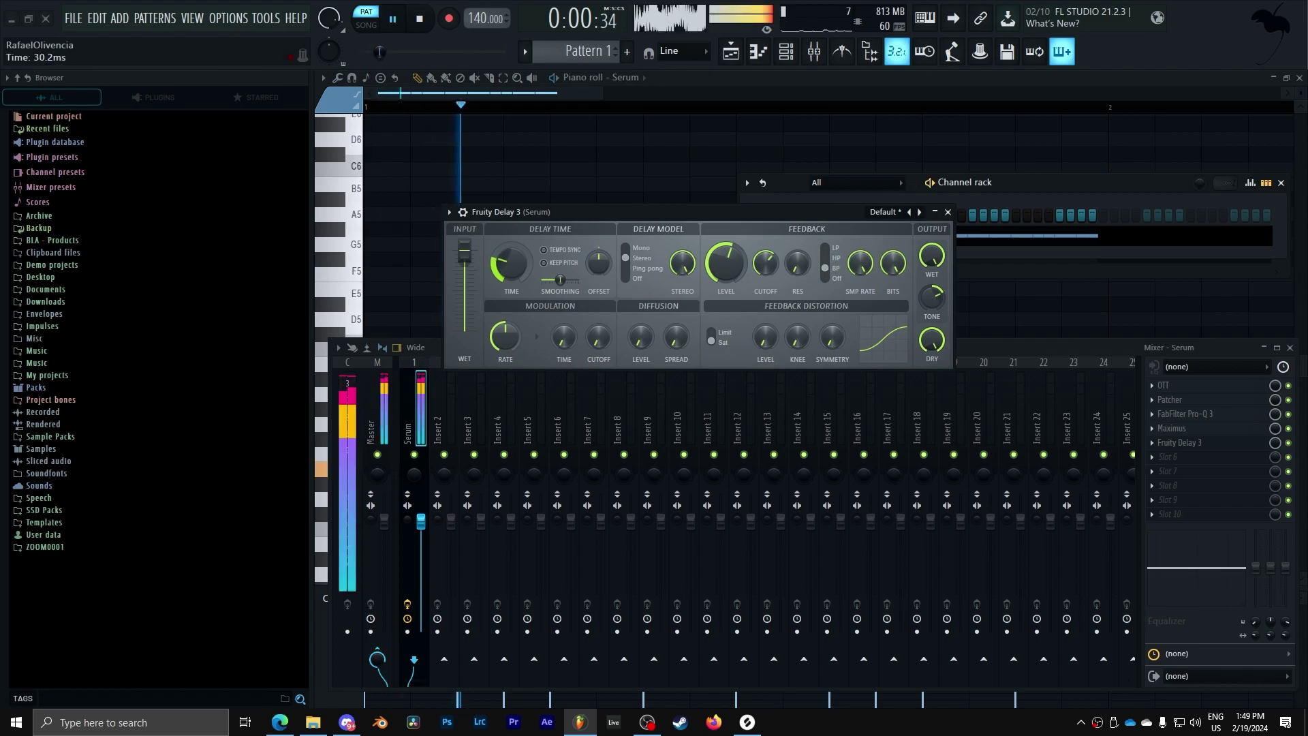
{"action": "left_click_drag", "start_coordinate": [515, 263], "coordinate": [515, 267]}
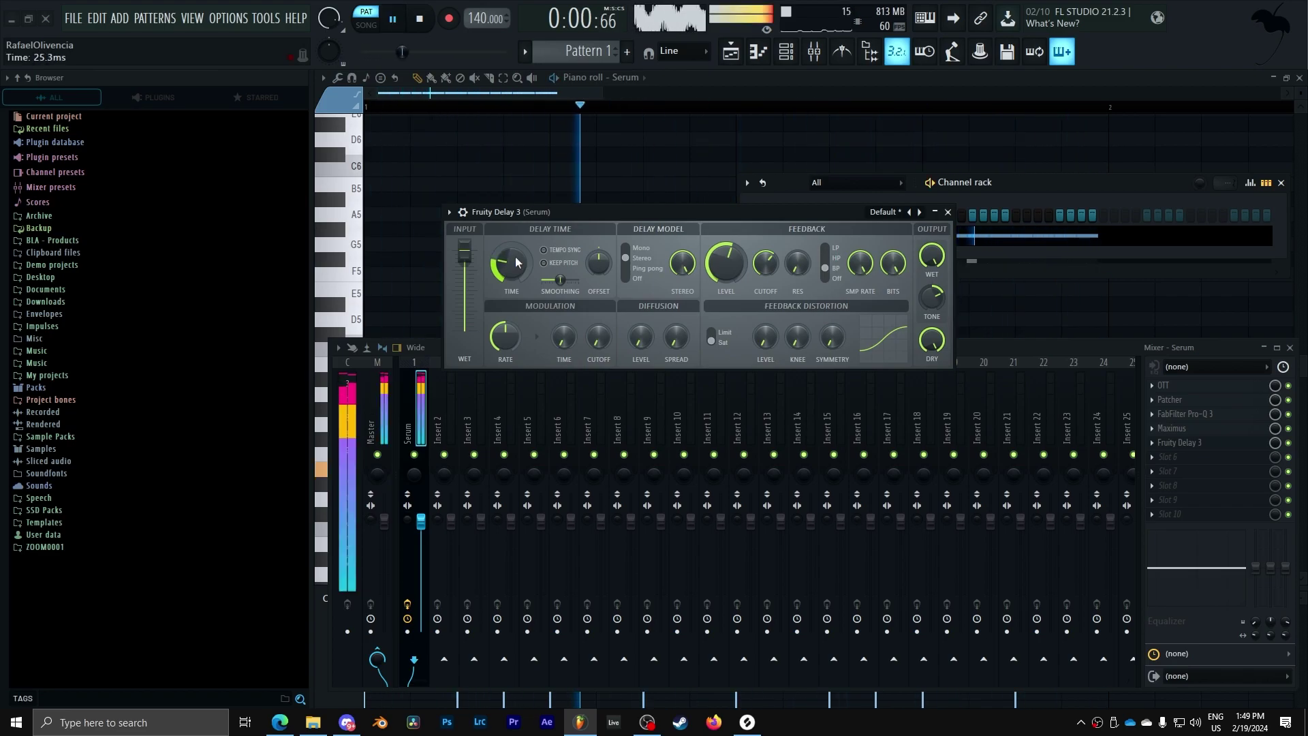
{"action": "left_click_drag", "start_coordinate": [724, 265], "coordinate": [723, 283]}
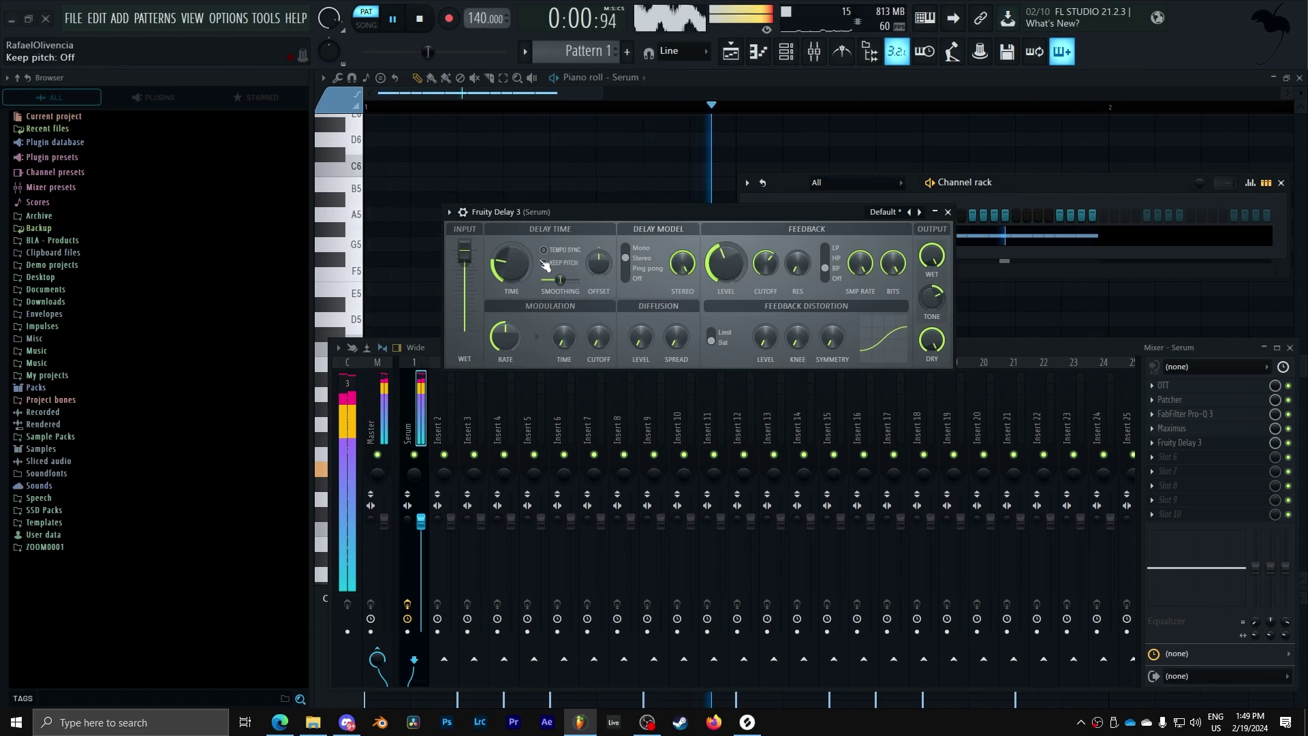
{"action": "left_click_drag", "start_coordinate": [525, 261], "coordinate": [525, 272]}
{"action": "scroll", "coordinate": [511, 265], "scroll_direction": "up", "scroll_amount": 3}
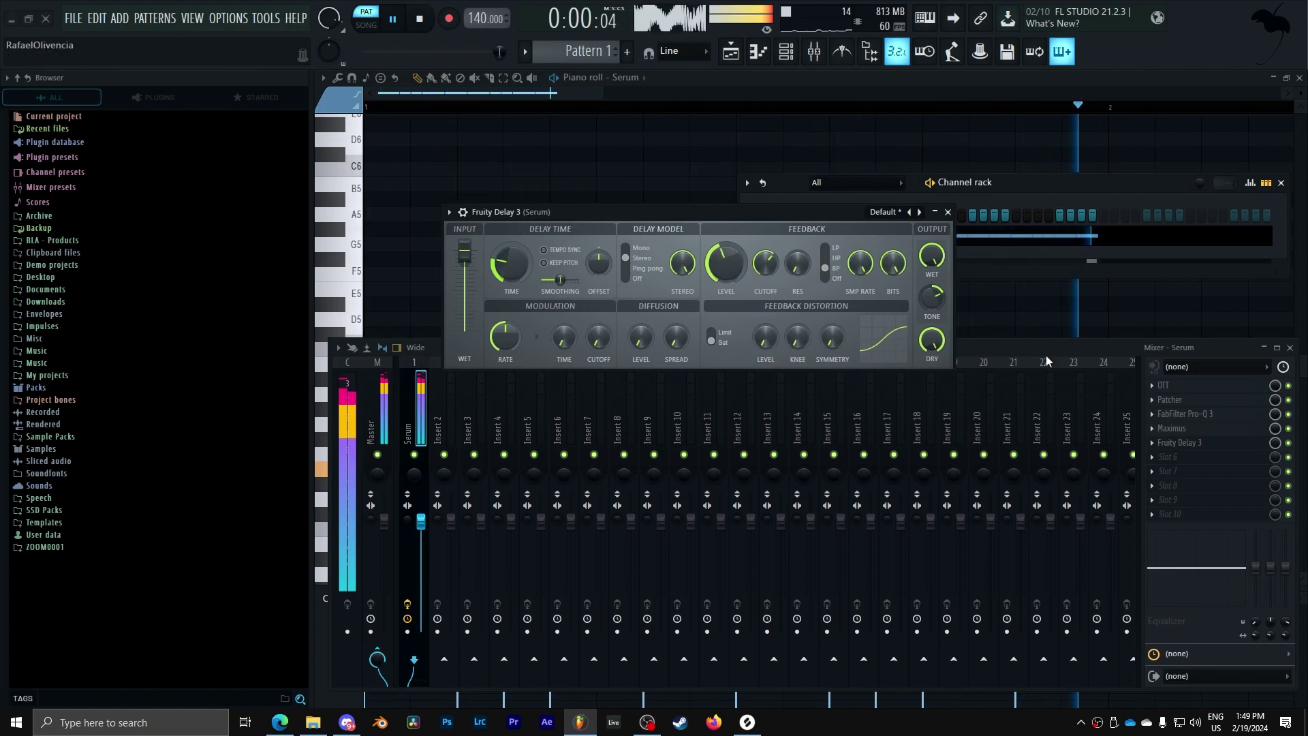
- Move Fruity Delay 3 up to the third effect slot, reduce its wet output and readjust its delay time during playback
{"action": "left_click_drag", "start_coordinate": [1175, 442], "coordinate": [1197, 417]}
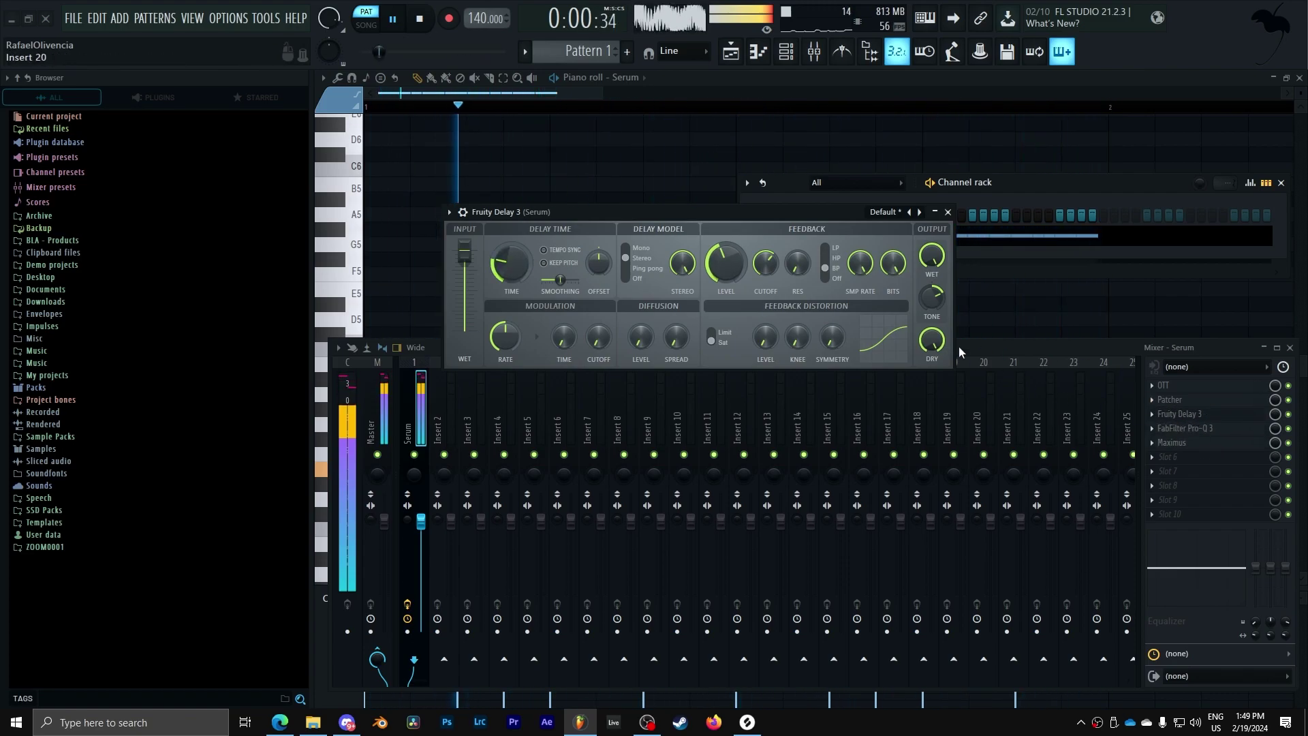
{"action": "left_click_drag", "start_coordinate": [932, 257], "coordinate": [932, 314]}
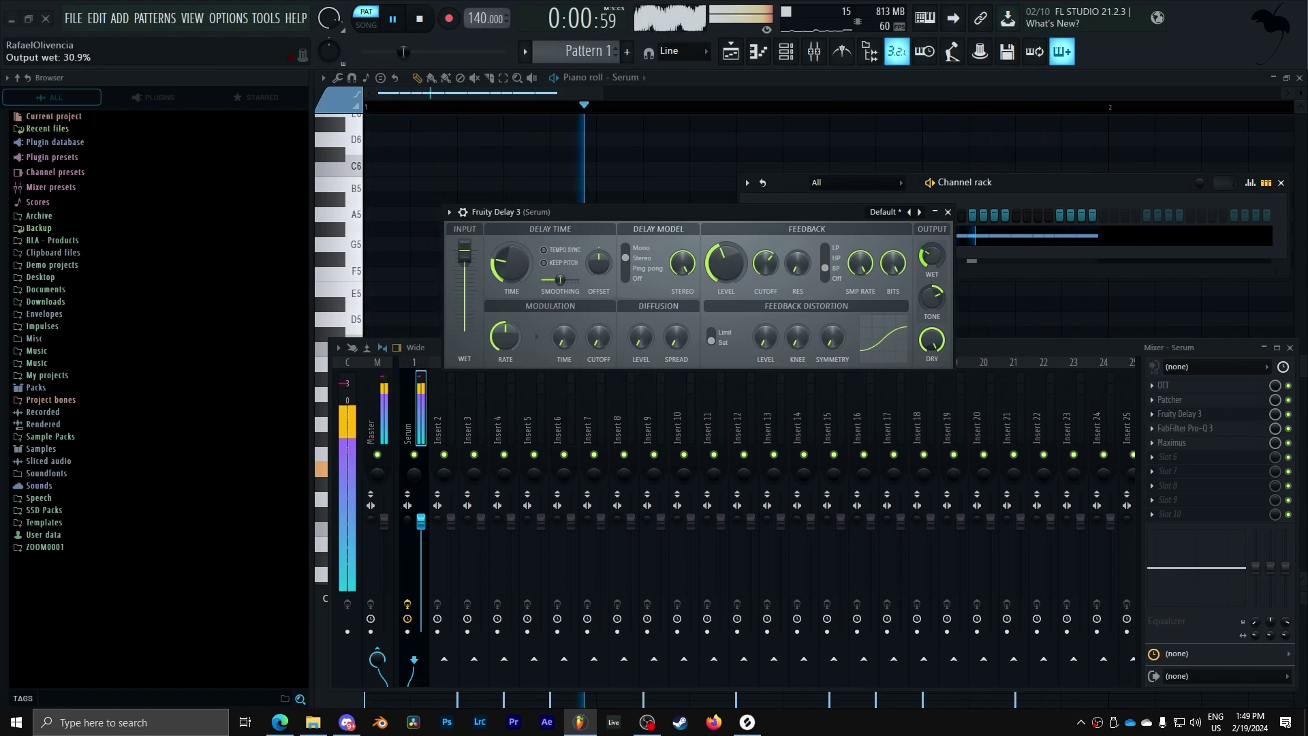
{"action": "left_click_drag", "start_coordinate": [518, 257], "coordinate": [517, 246]}
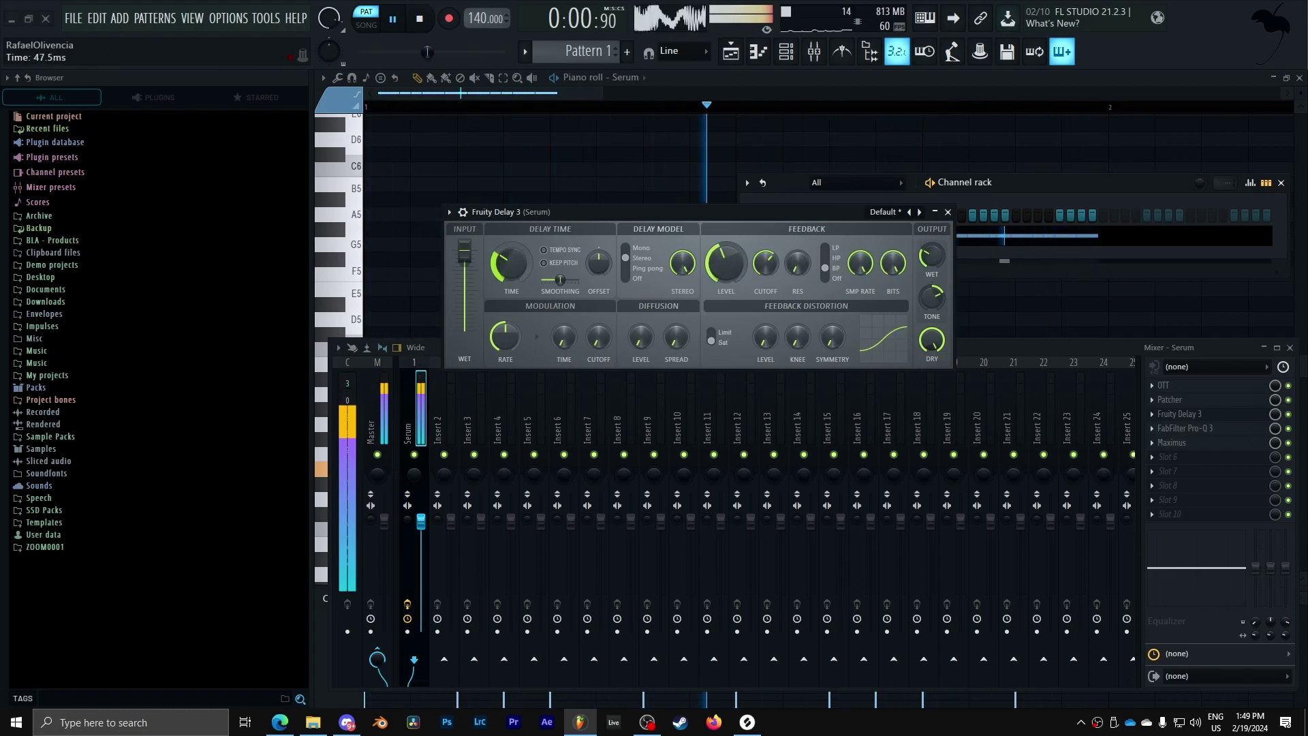
{"action": "left_click_drag", "start_coordinate": [932, 257], "coordinate": [932, 251]}
{"action": "left_click_drag", "start_coordinate": [513, 263], "coordinate": [512, 273]}
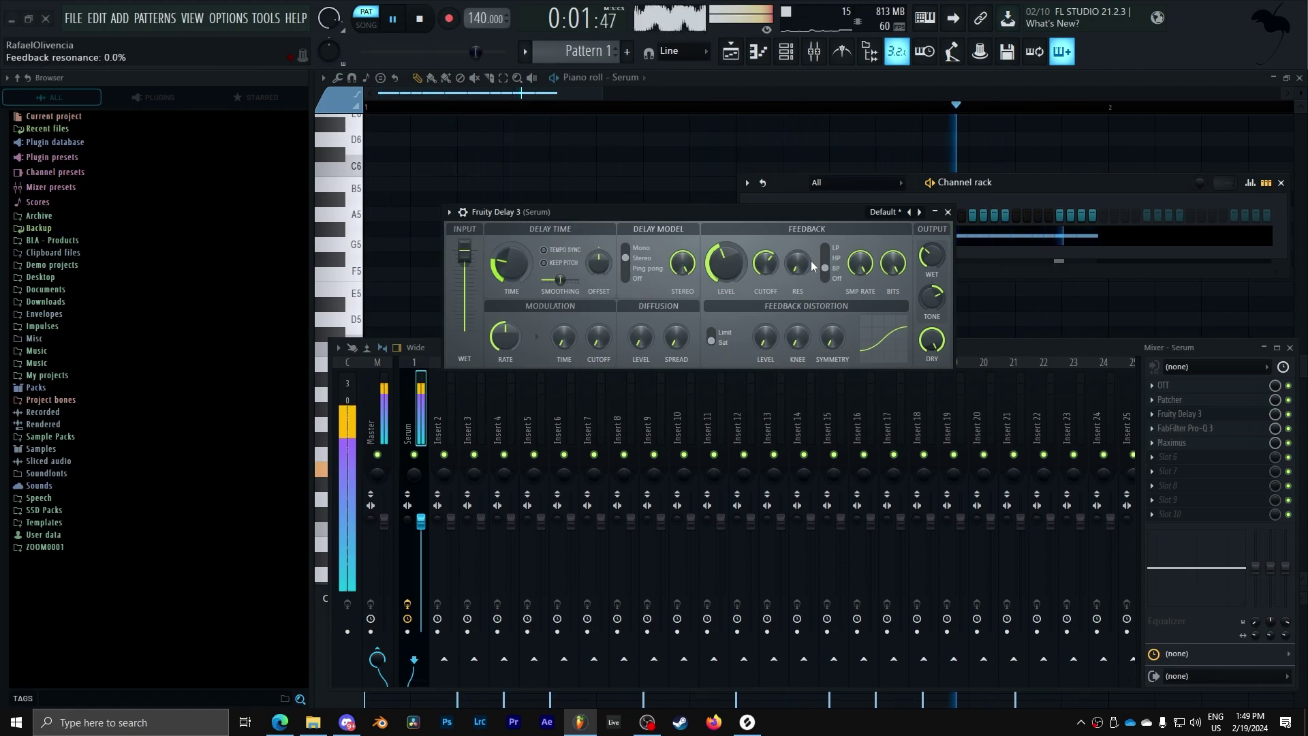
{"action": "mouse_move", "coordinate": [931, 257]}
{"action": "left_mouse_down"}
{"action": "mouse_move", "coordinate": [931, 238]}
{"action": "mouse_move", "coordinate": [931, 260]}
{"action": "left_mouse_up"}
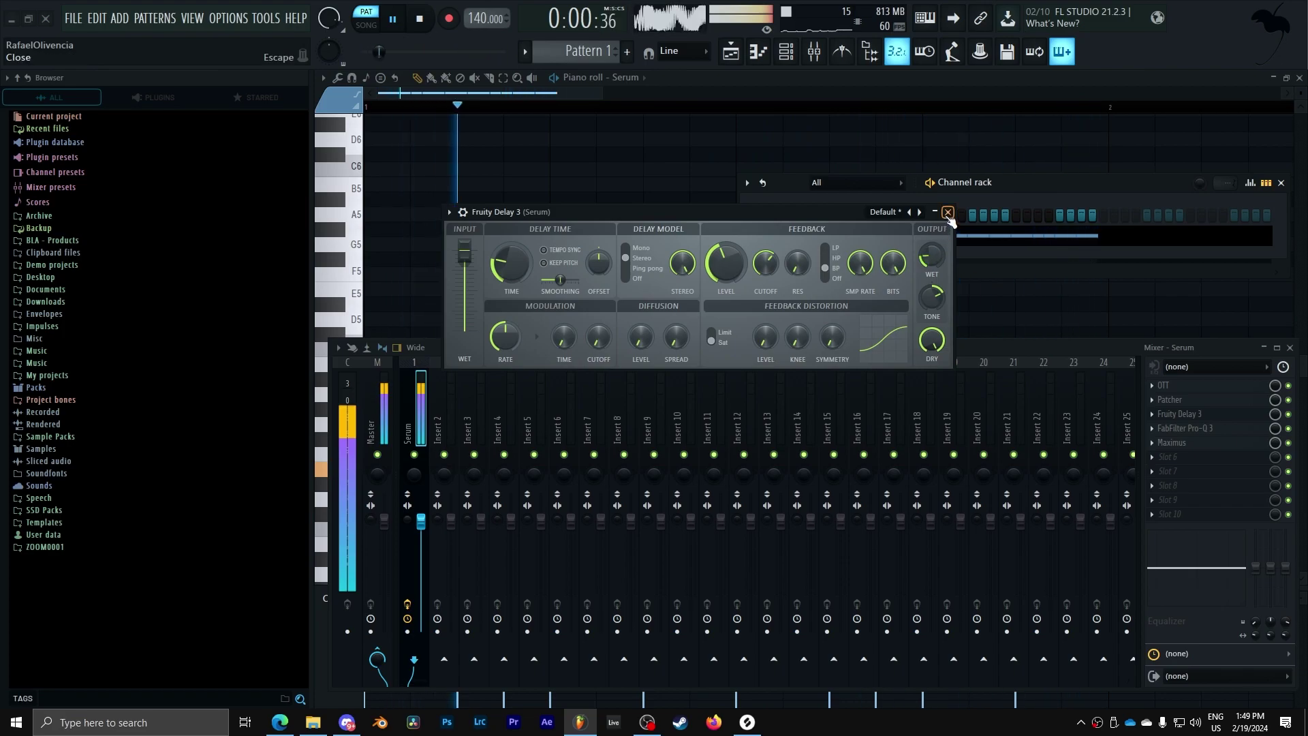
{"action": "left_click", "coordinate": [948, 212]}
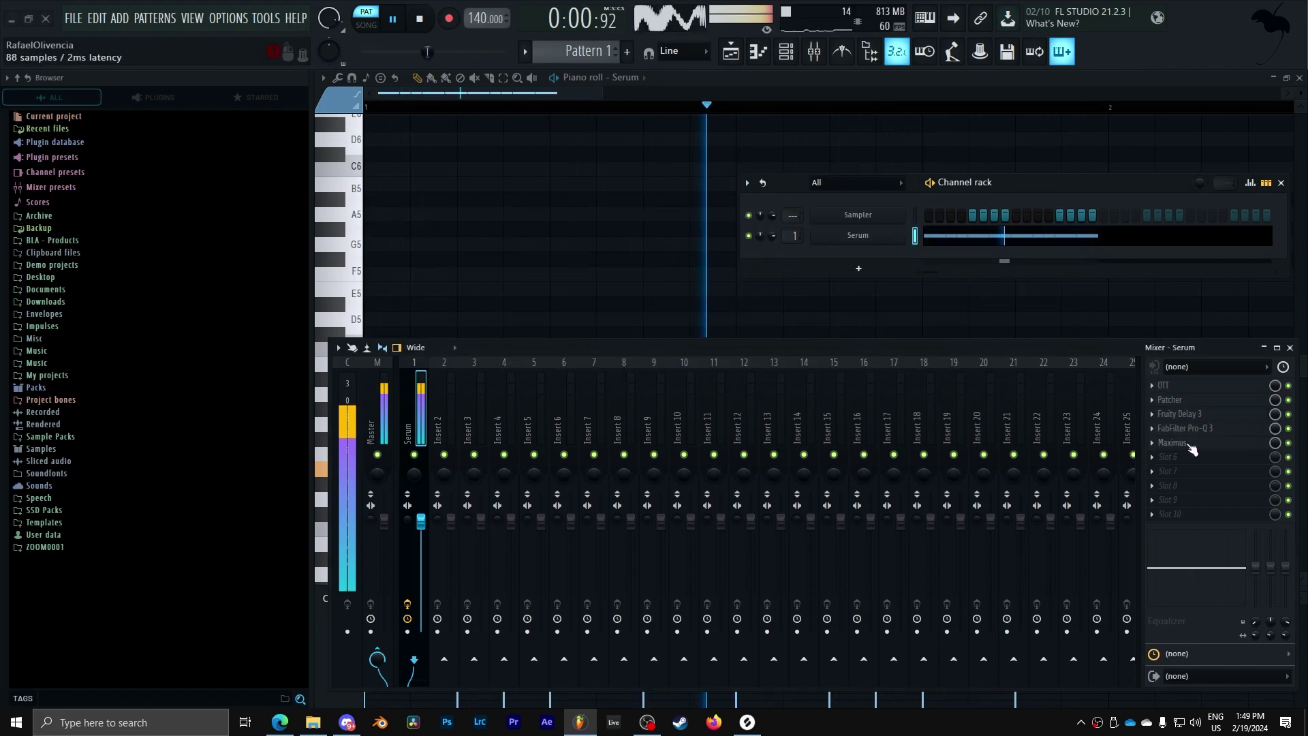
{"action": "key", "text": "space"}
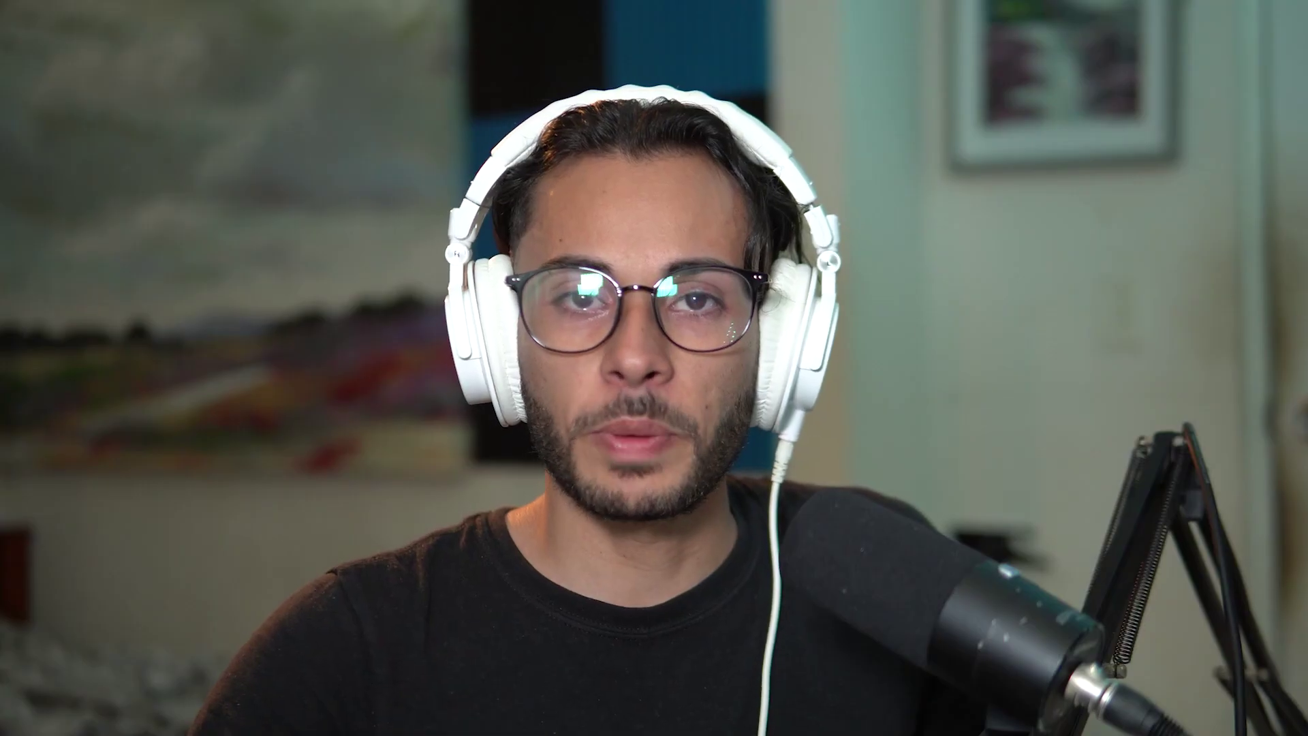